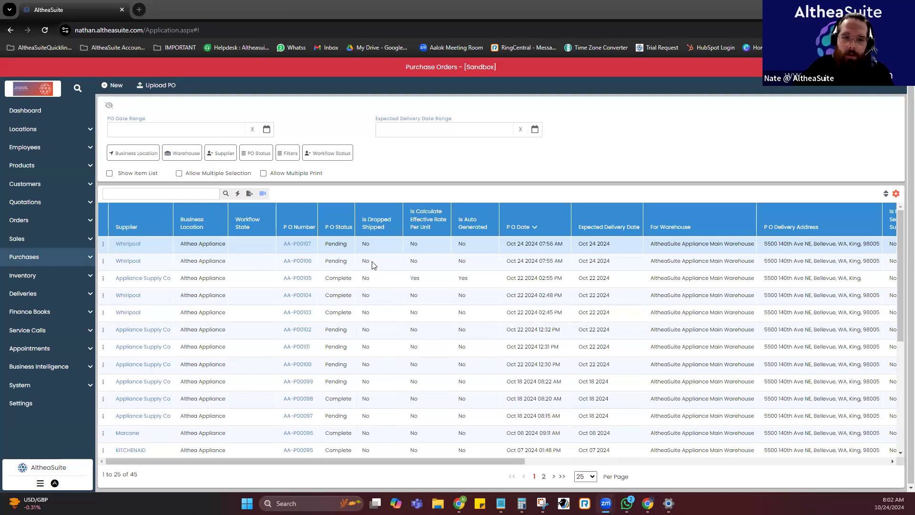
left_click(213, 262)
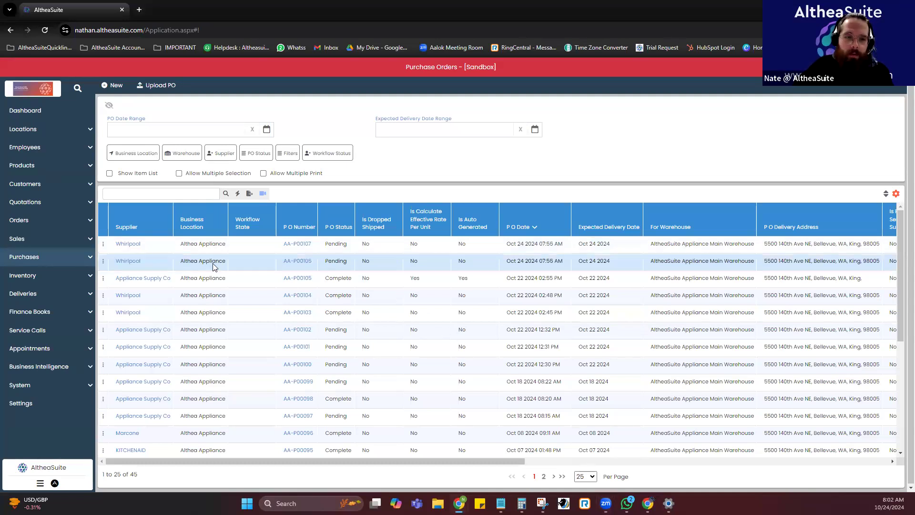
left_click(244, 248)
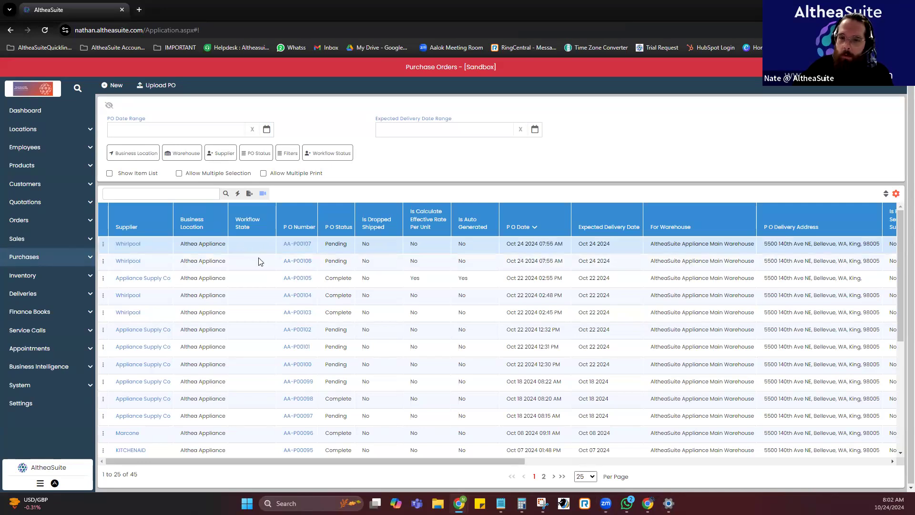
left_click(256, 264)
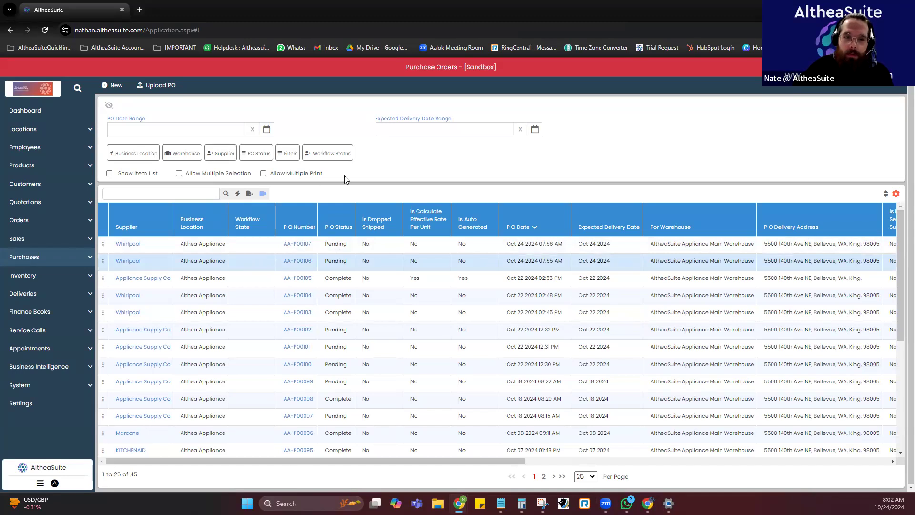
Start a new purchase order and choose Whirlpool as its supplier.
left_click(55, 255)
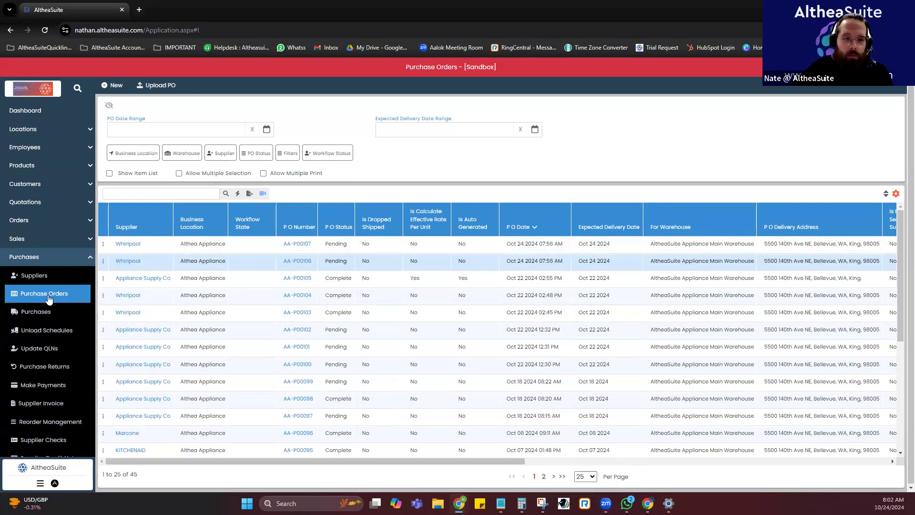
left_click(112, 86)
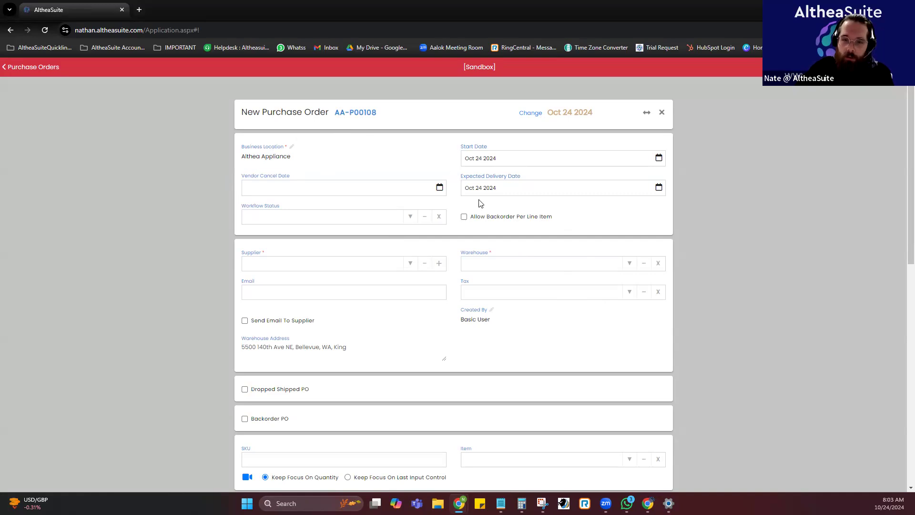
left_click(410, 264)
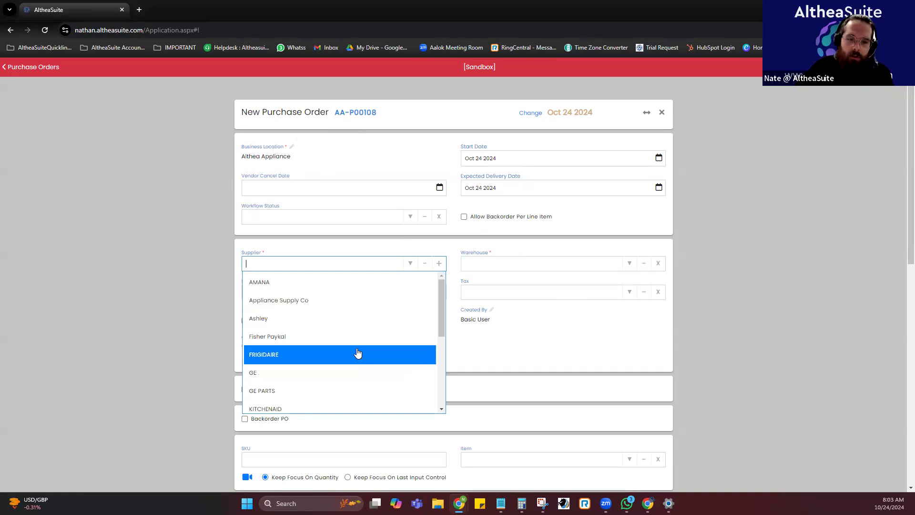
scroll(358, 353, "down", 2)
scroll(358, 352, "down", 5)
left_click(327, 294)
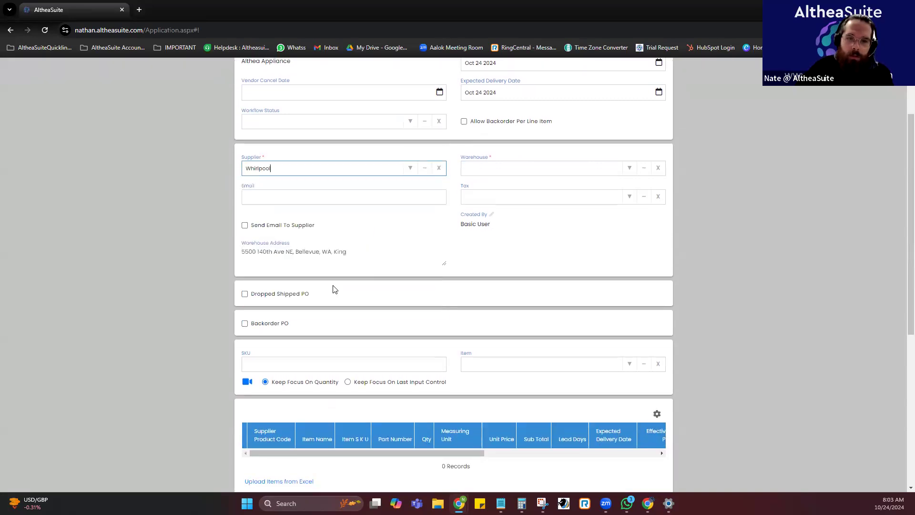
Set the purchase order's warehouse to AltheaSuite Appliance Main Warehouse.
scroll(392, 186, "up", 1)
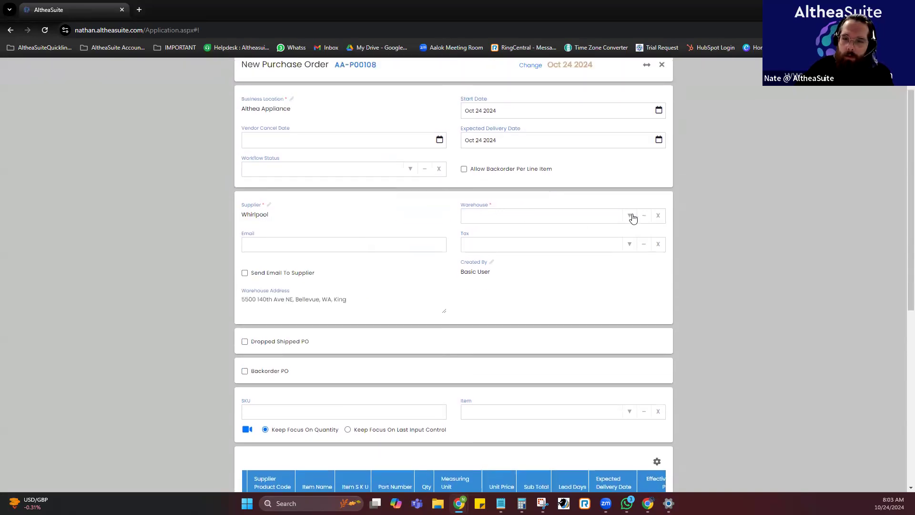
left_click(556, 218)
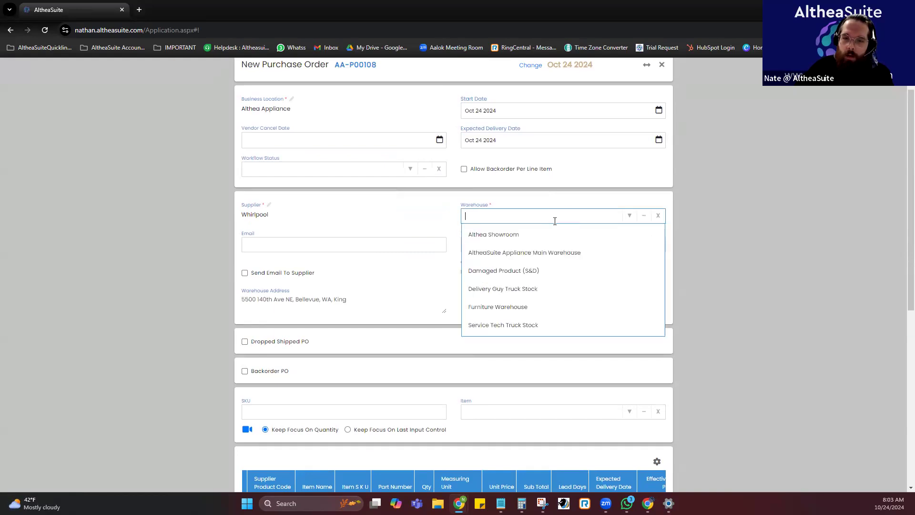
left_click(558, 253)
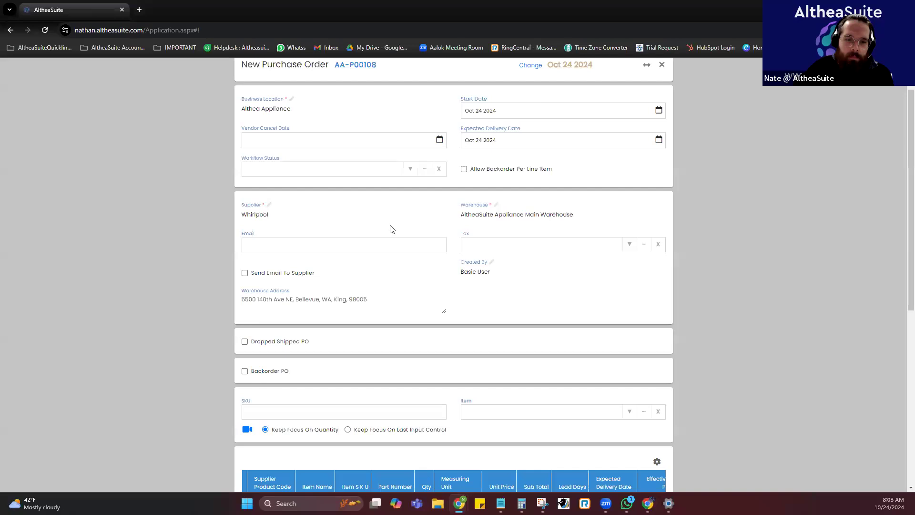
scroll(389, 235, "down", 1)
scroll(381, 240, "up", 1)
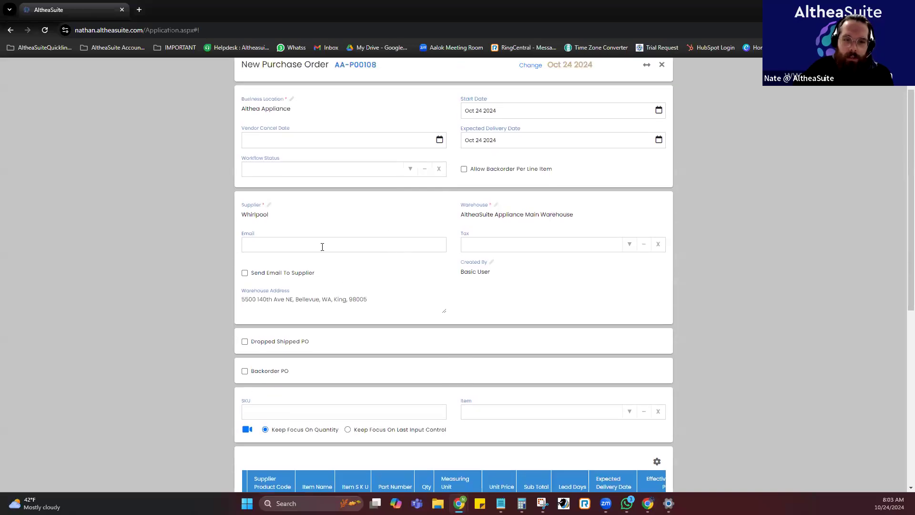
left_click(322, 246)
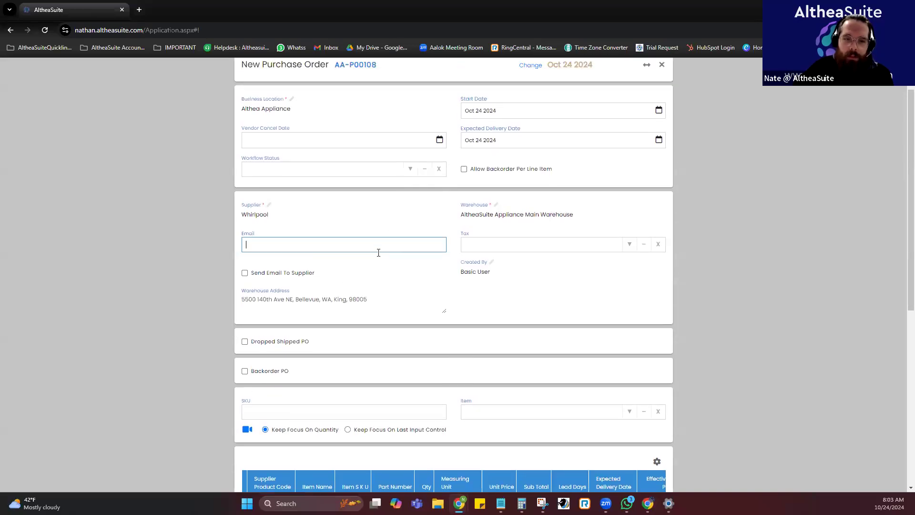
left_click(266, 276)
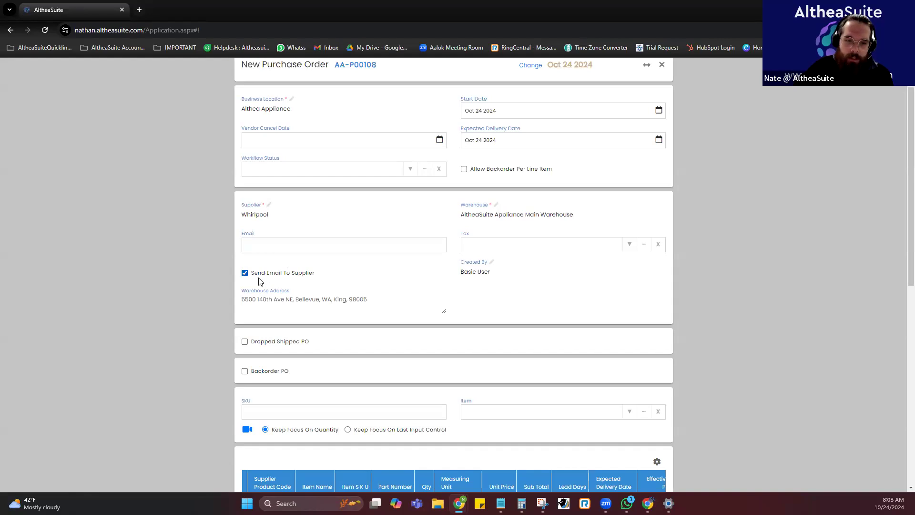
left_click(292, 277)
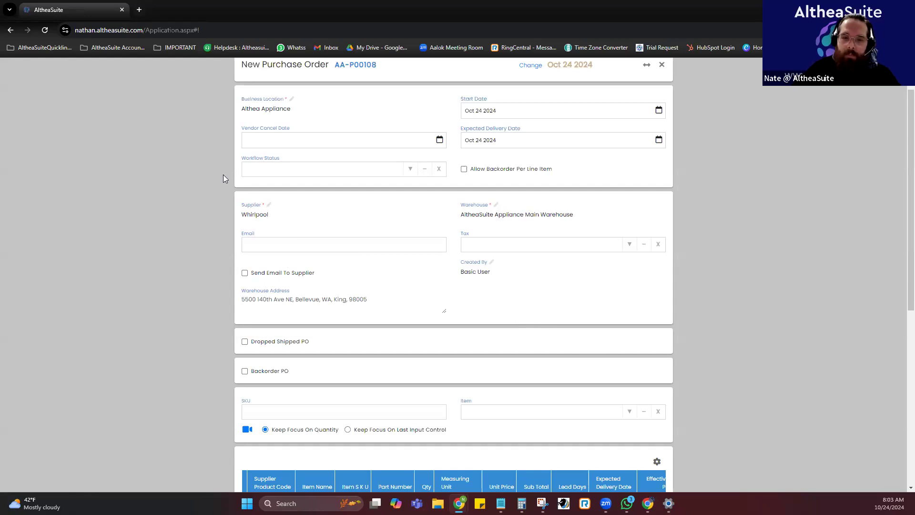
Search the purchase order's item field for WT and browse the matching items.
scroll(402, 237, "down", 2)
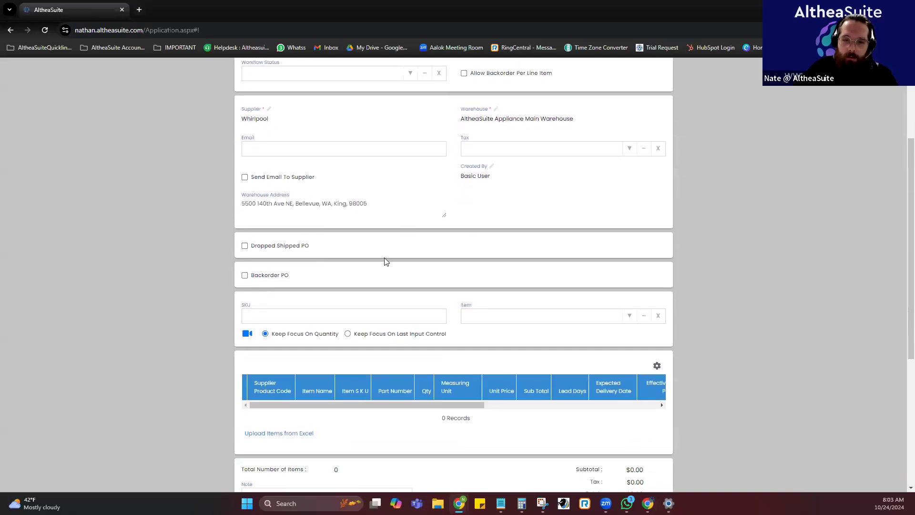
scroll(429, 260, "down", 1)
left_click(542, 265)
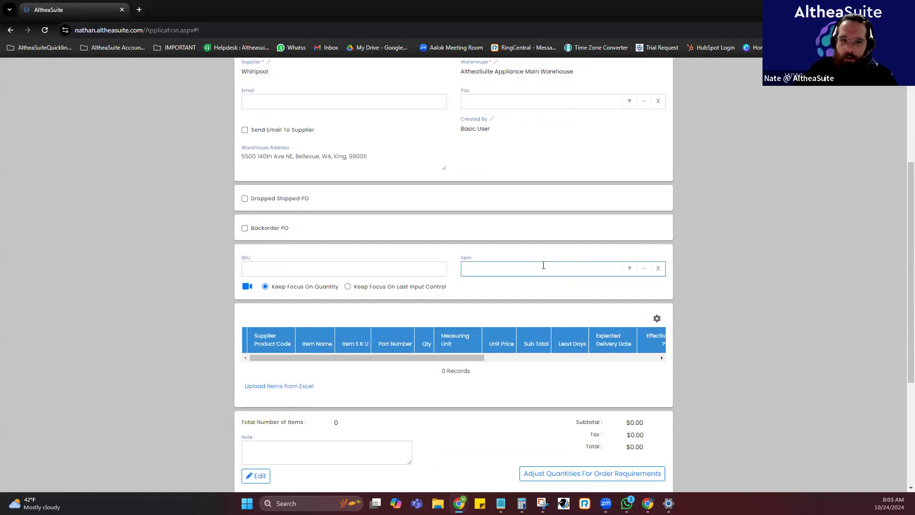
left_click(297, 264)
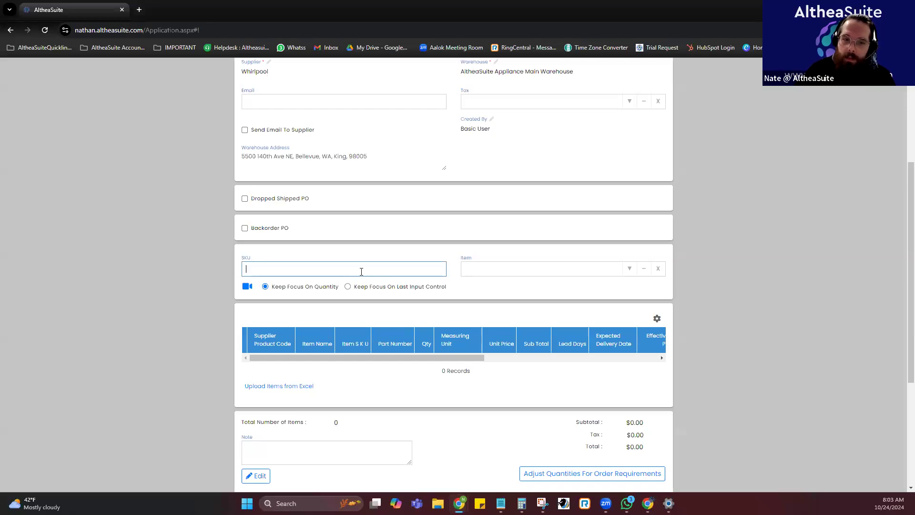
left_click(492, 264)
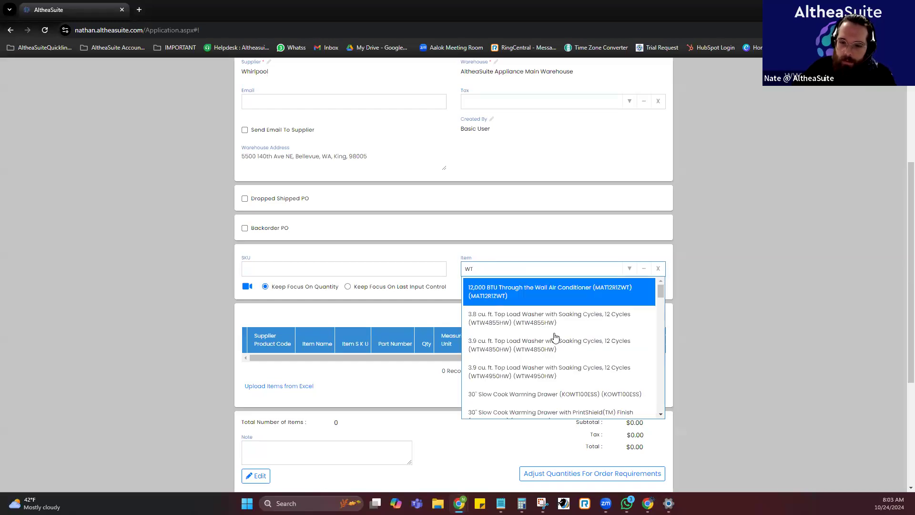
scroll(560, 339, "down", 1)
scroll(551, 280, "up", 1)
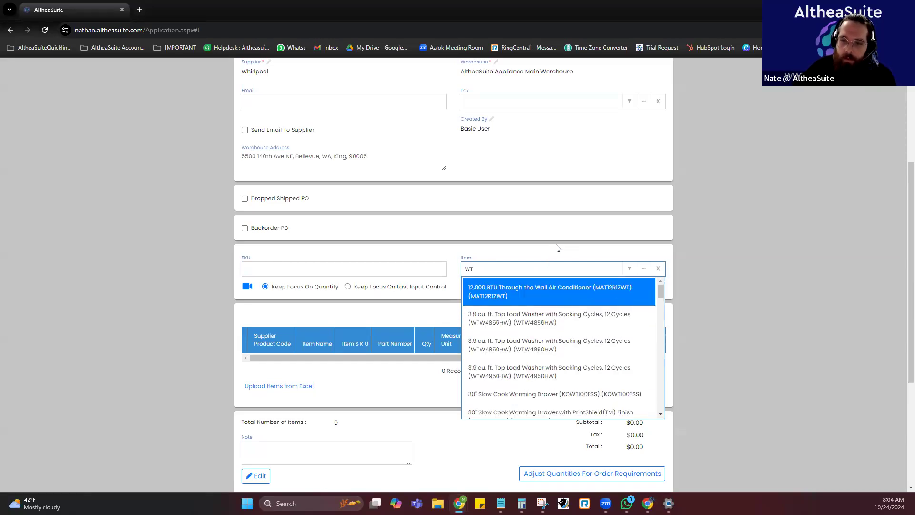
left_click(558, 247)
Open the item selection dialog for the purchase order and expand it to full width.
left_click(535, 271)
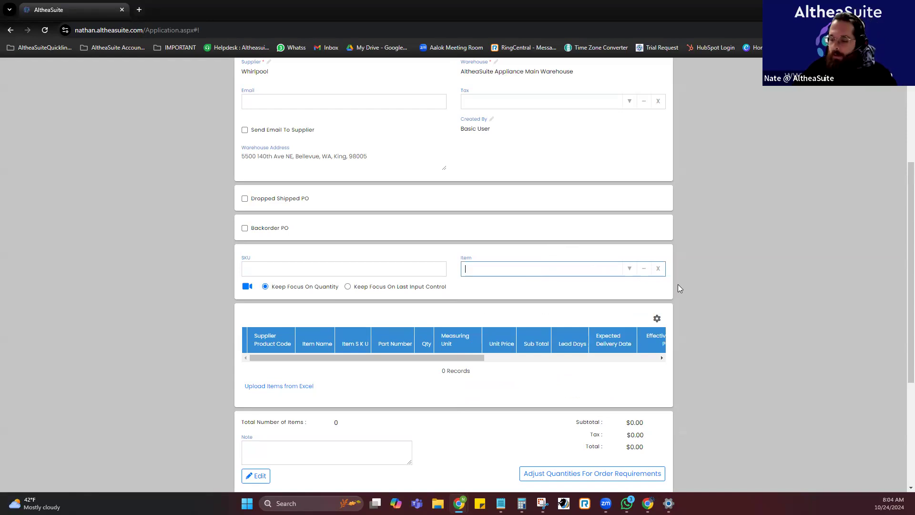
key("ctrl+plus")
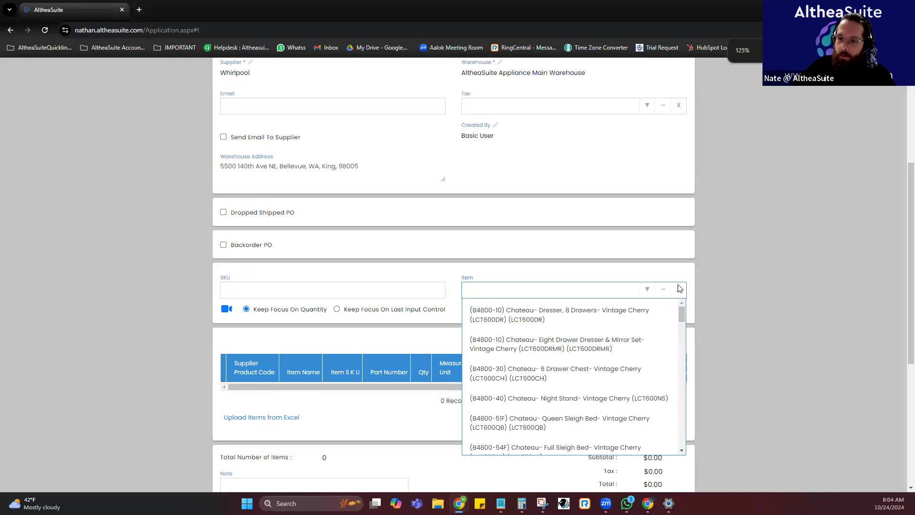
key("ctrl+plus")
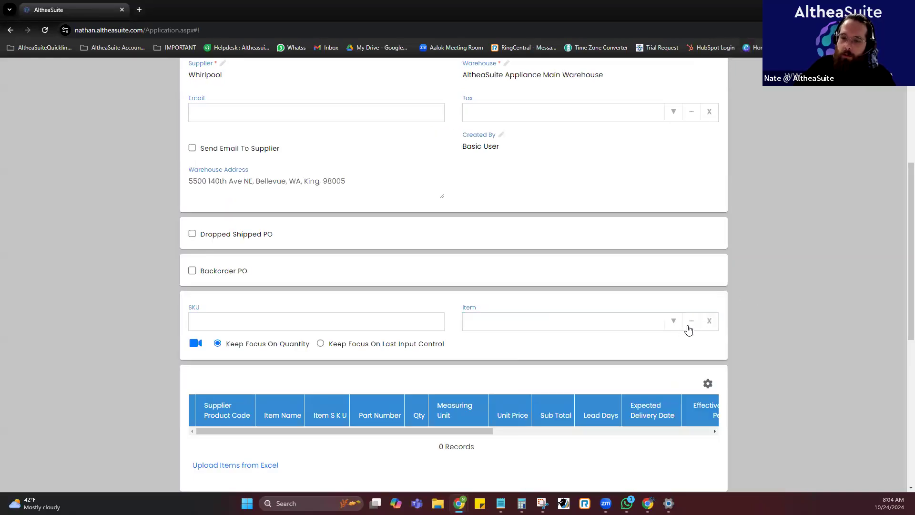
double_click(468, 308)
left_click(696, 321)
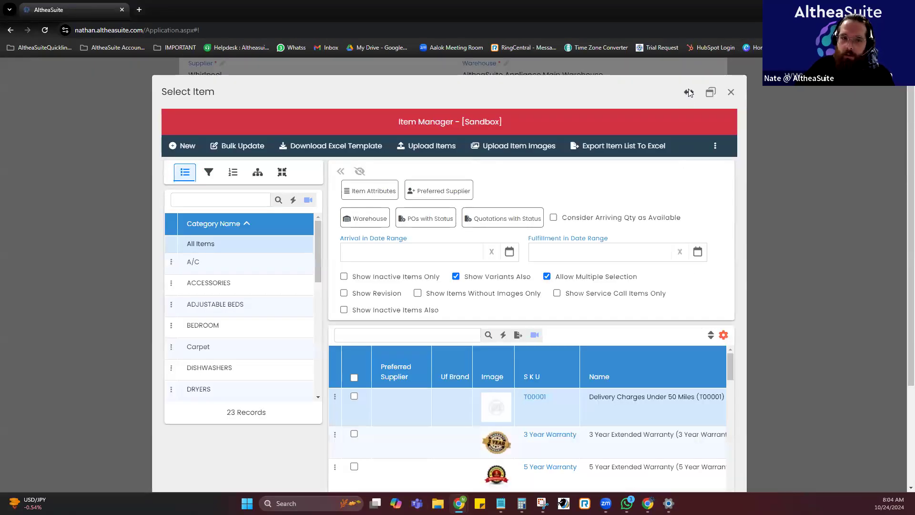
left_click(688, 93)
Filter the item list by the brand WHIRLPOOL.
left_click(58, 172)
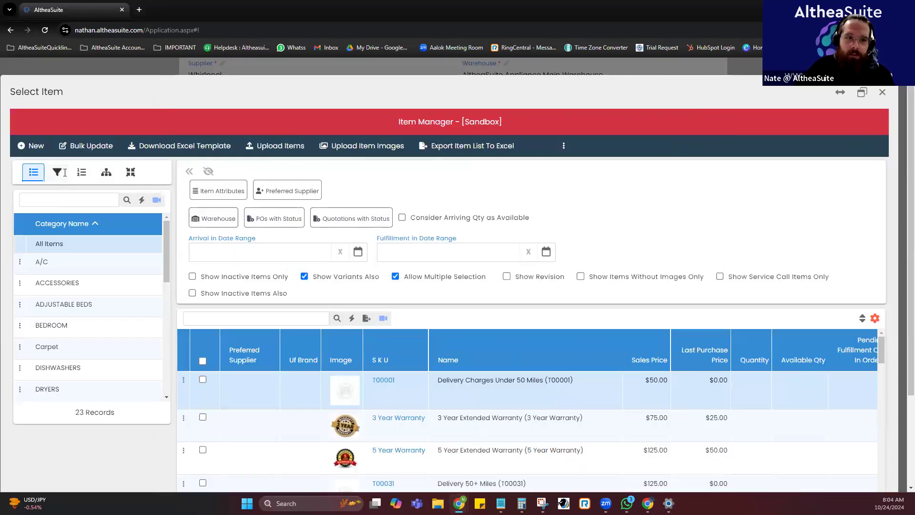
scroll(75, 244, "down", 4)
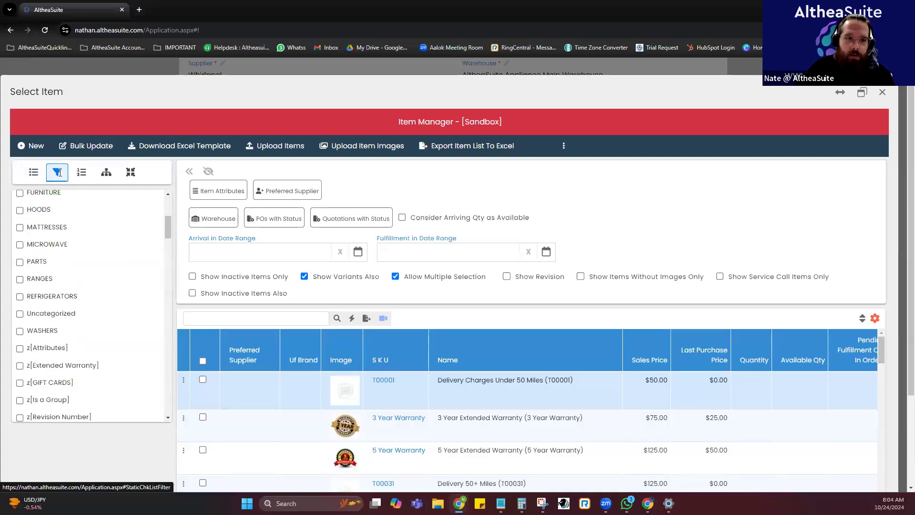
scroll(87, 239, "down", 12)
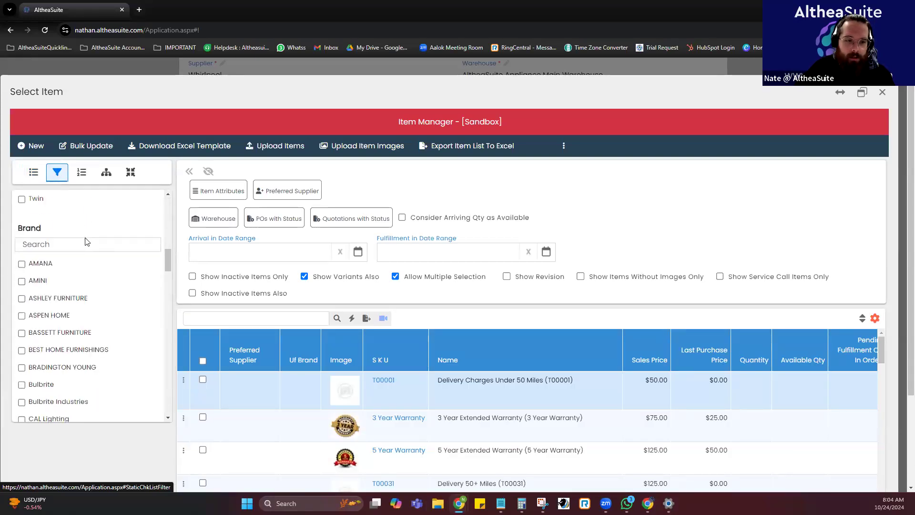
scroll(81, 316, "down", 8)
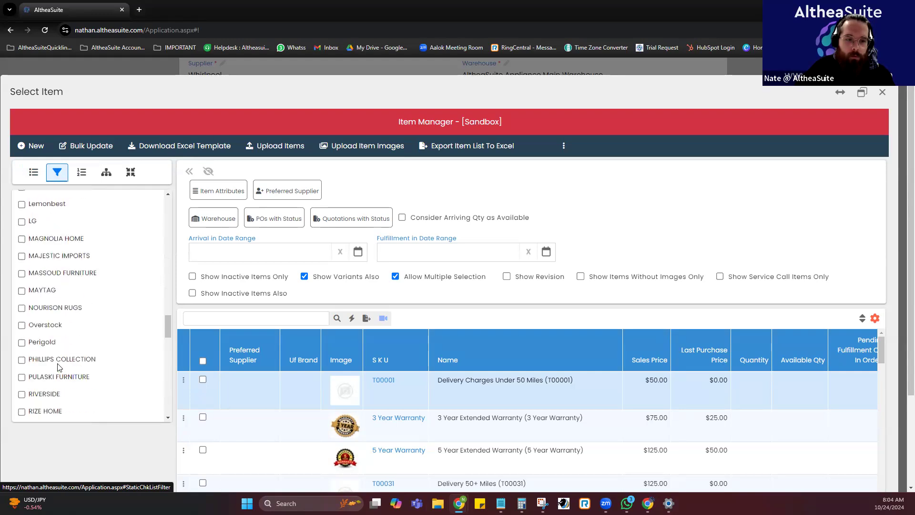
scroll(53, 378, "down", 5)
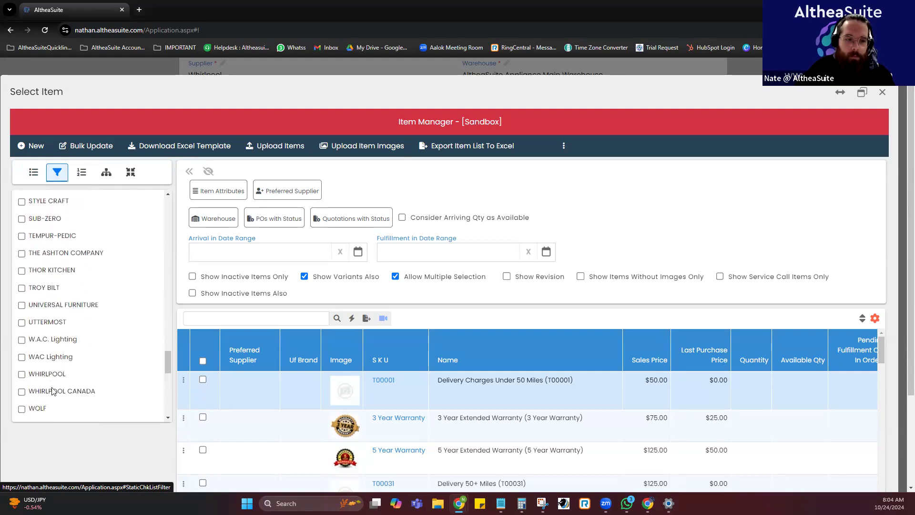
left_click(32, 325)
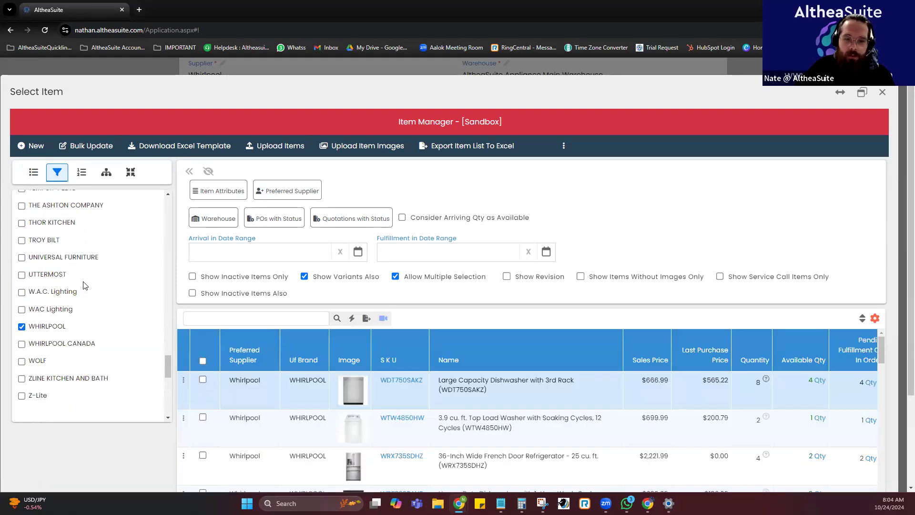
Add the items WDT750SAKZ, WTW4850HW, WRX735SDHZ and WDF330PAHB to the purchase order.
scroll(391, 324, "down", 2)
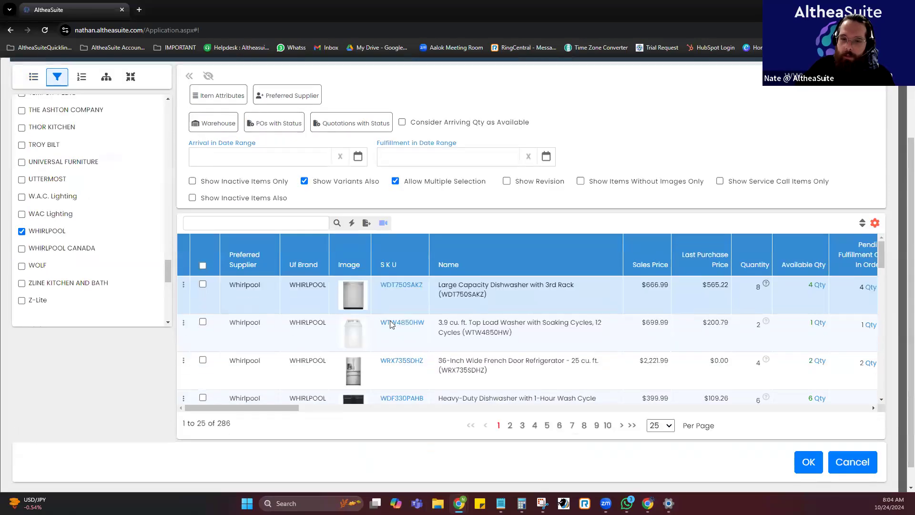
left_click(202, 284)
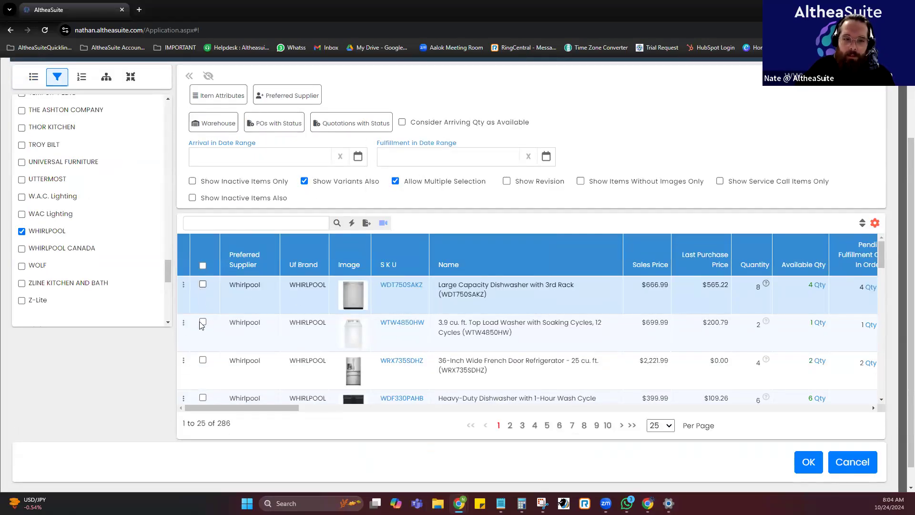
left_click(202, 321)
left_click(203, 360)
left_click(203, 398)
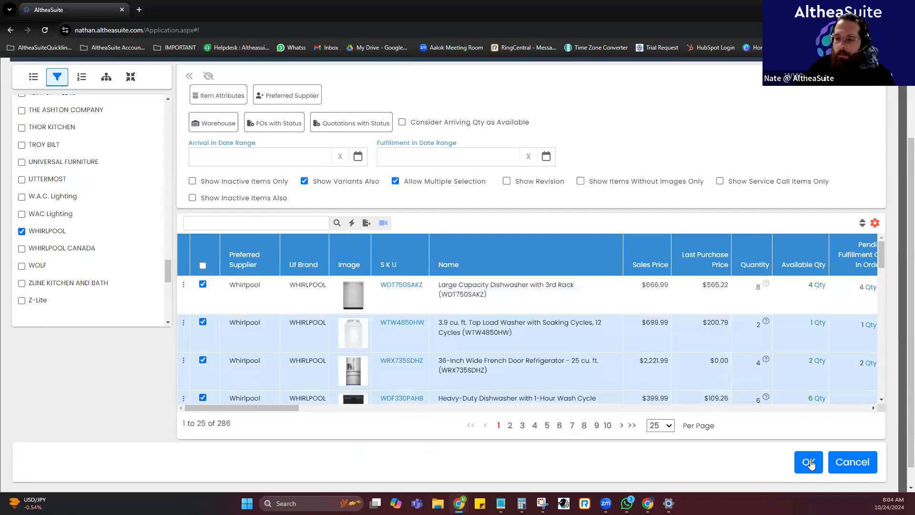
left_click(809, 461)
Set the unit price of the French door refrigerator WRX735SDHZ to $350.00 in the purchase order's item list.
scroll(684, 329, "down", 2)
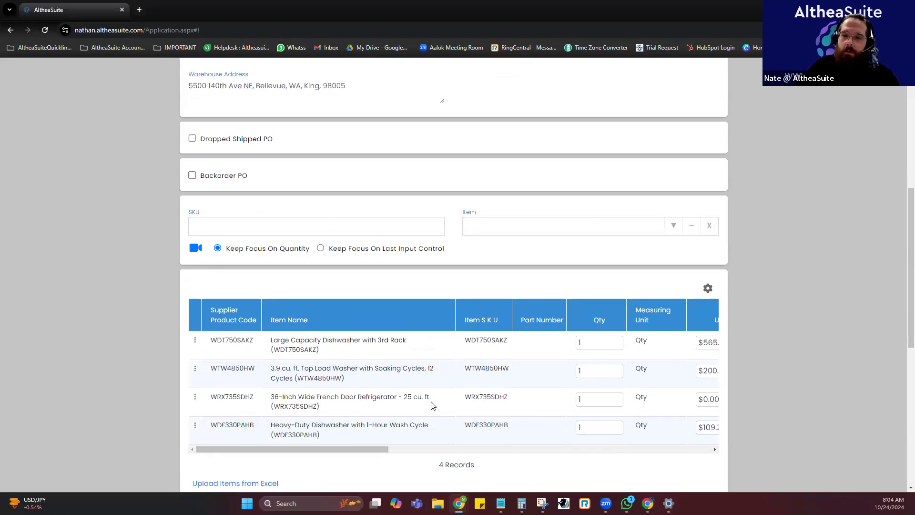
left_click_drag(359, 450, 387, 450)
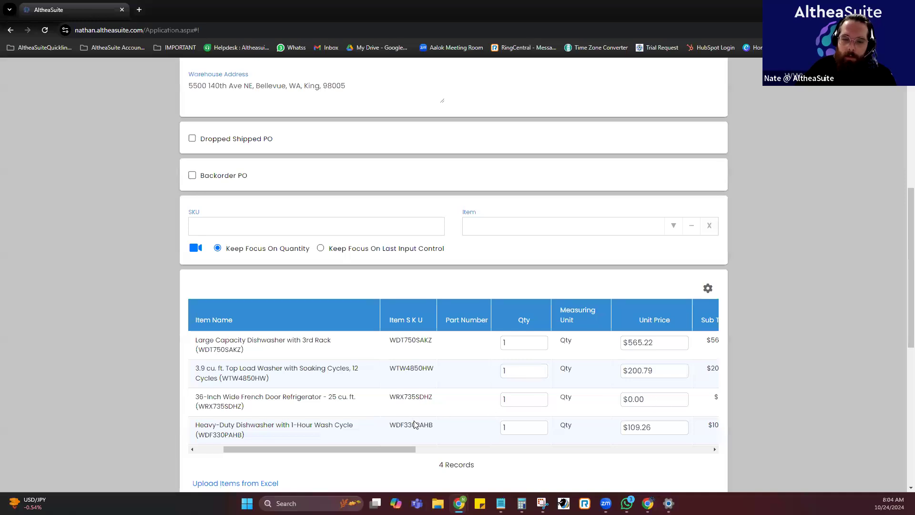
left_click(670, 400)
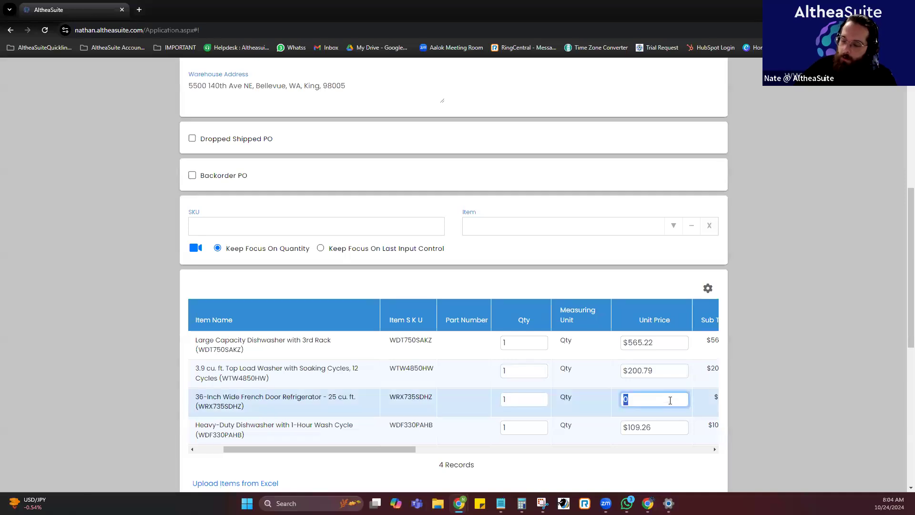
type("350")
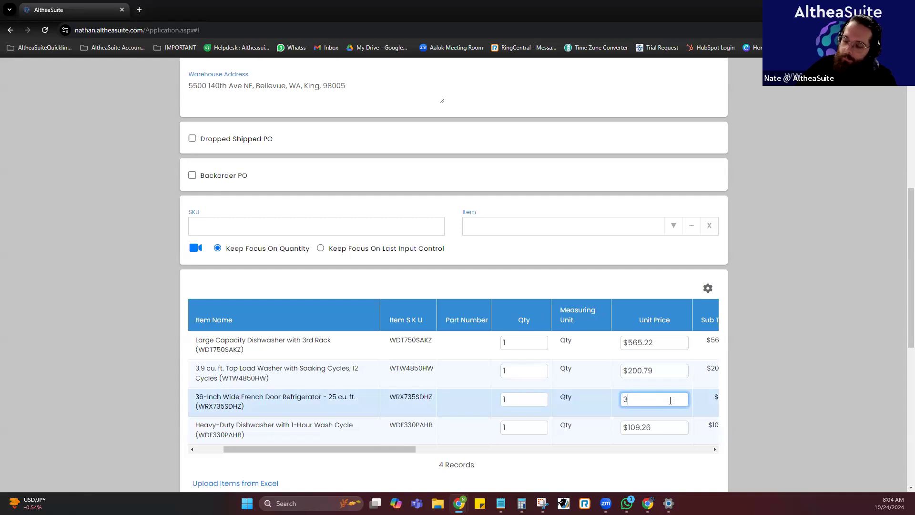
left_click(660, 463)
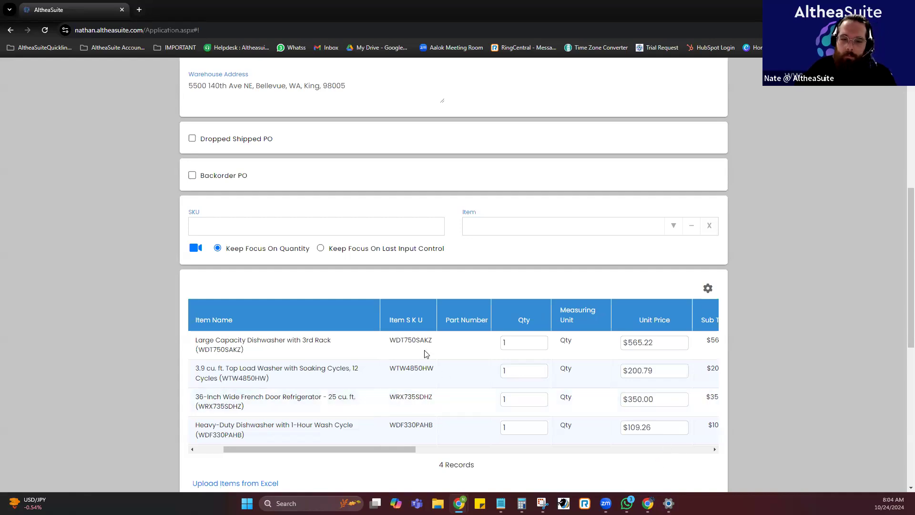
Set the order quantities to 5 for WDT750SAKZ, 3 for WTW4850HW, 5 for WRX735SDHZ and 4 for WDF330PAHB.
left_click_drag(374, 448, 345, 448)
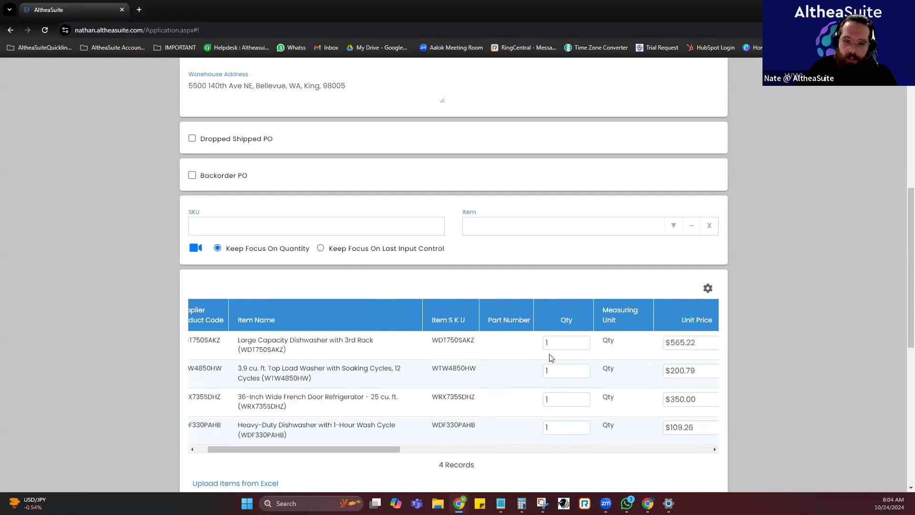
left_click(613, 353)
type("5")
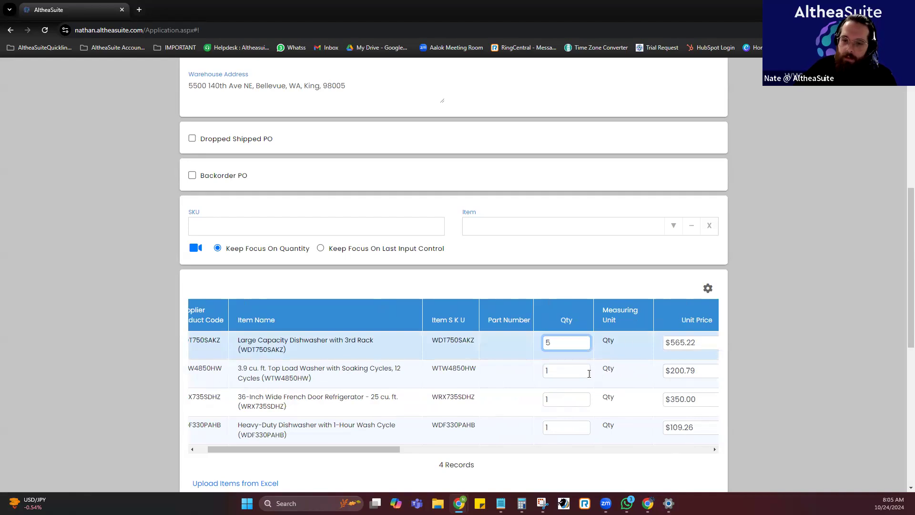
left_click(578, 369)
left_click(500, 370)
left_click(533, 376)
type("3")
left_click(558, 397)
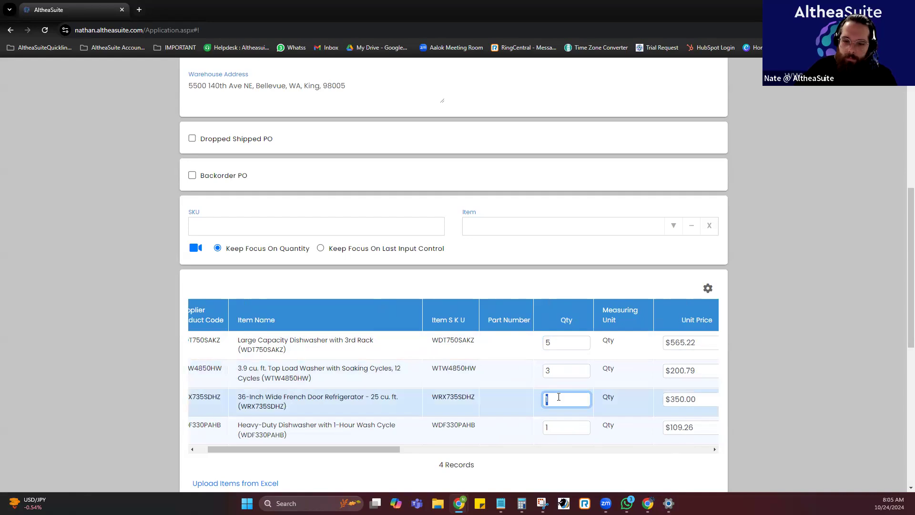
type("5")
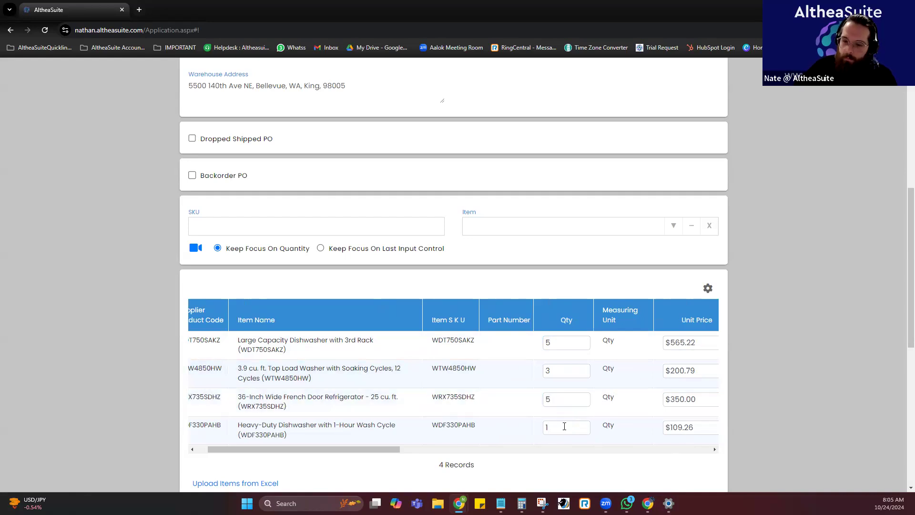
left_click(562, 427)
type("4")
left_click(534, 462)
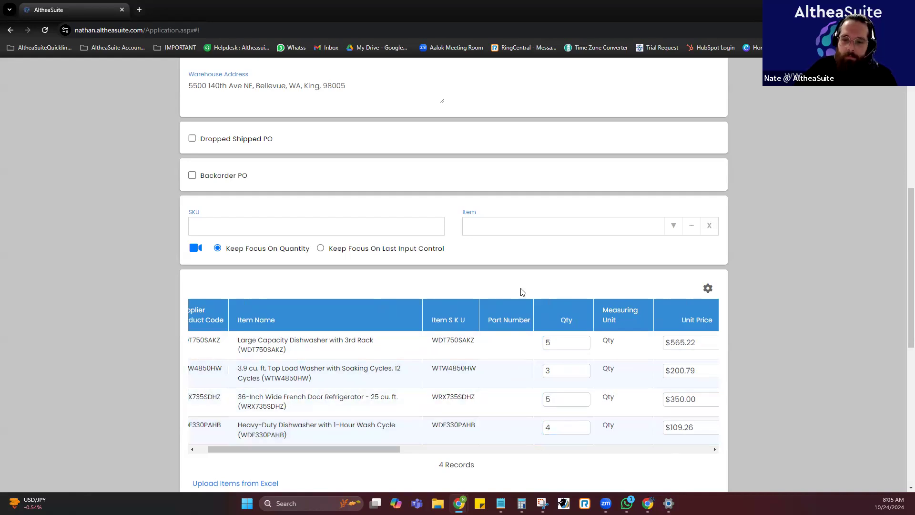
Set the lead days of the dishwasher WDT750SAKZ to 3.
scroll(503, 205, "down", 1)
left_click_drag(370, 399, 532, 392)
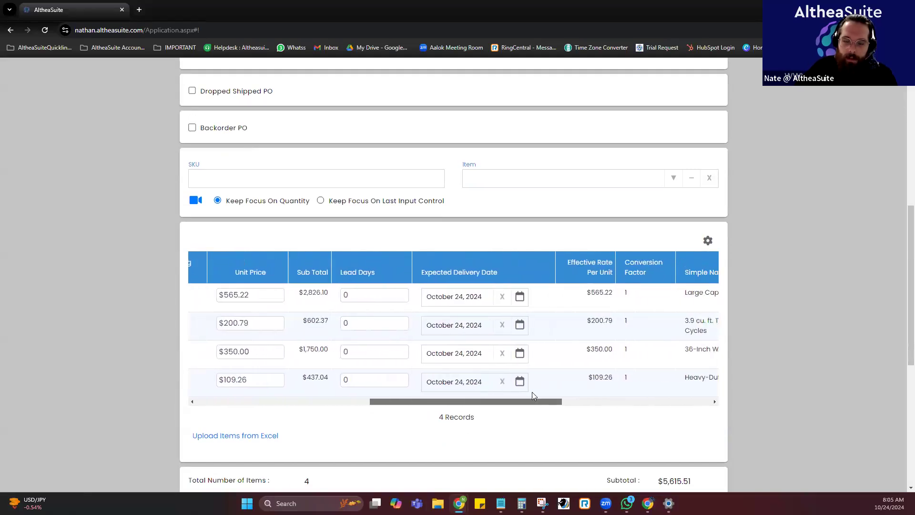
left_click_drag(477, 403, 544, 403)
left_click(376, 300)
type("3")
left_click(385, 426)
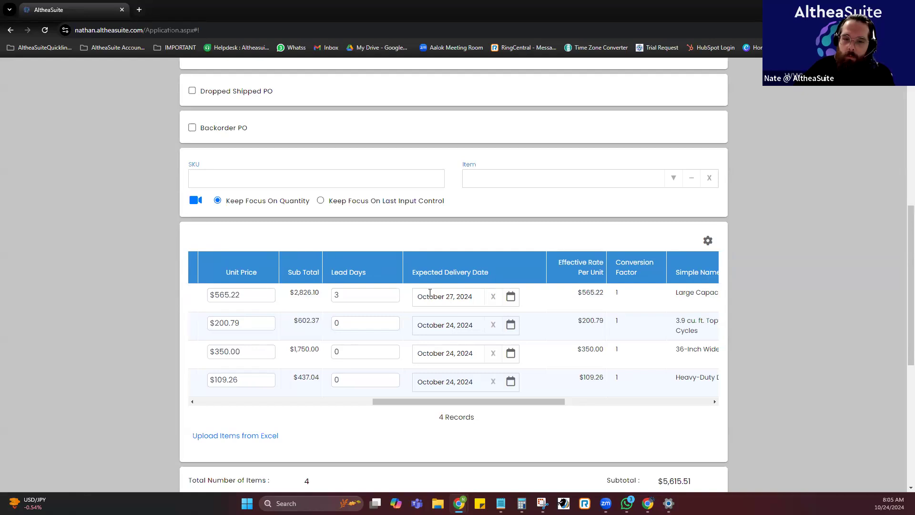
Clear the lead days of WDT750SAKZ and view the calendar for its expected delivery date.
left_click(381, 298)
key("BackSpace")
left_click(433, 436)
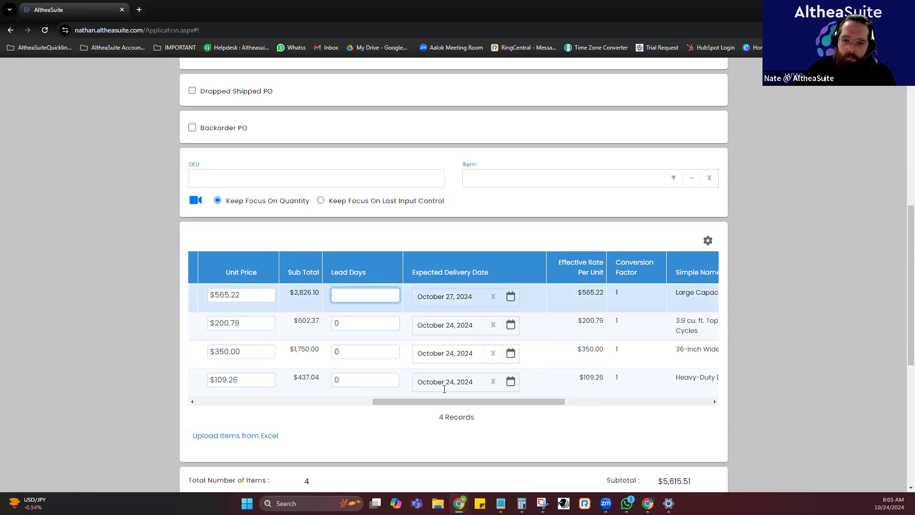
left_click(463, 296)
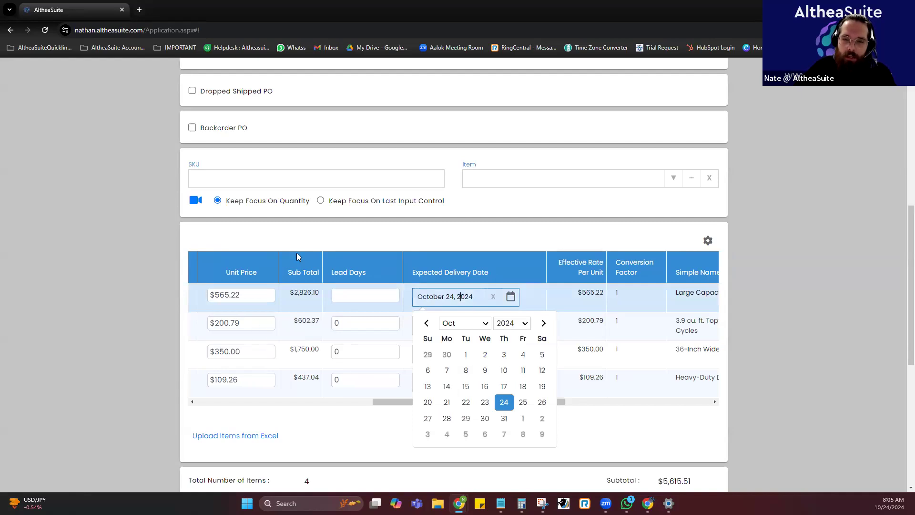
left_click(751, 284)
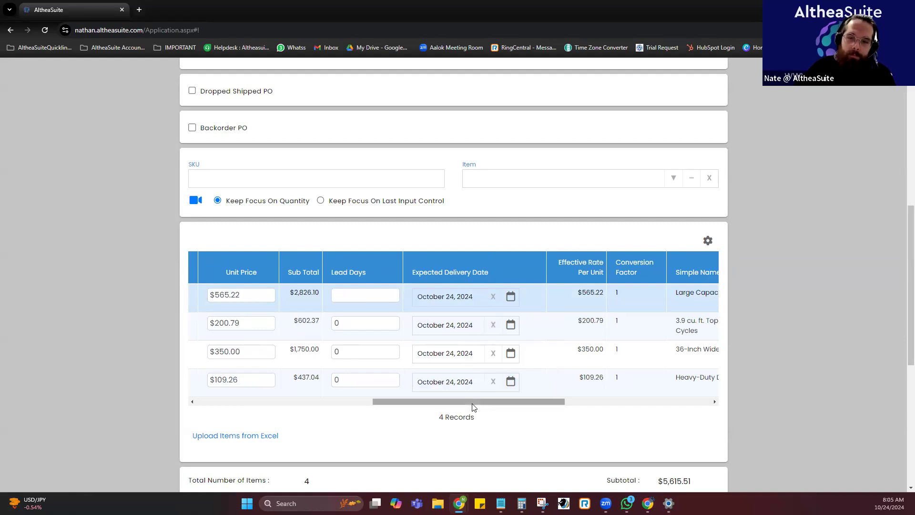
Review the remaining item columns and order totals, and save the purchase order without printing it.
left_click_drag(480, 405, 521, 403)
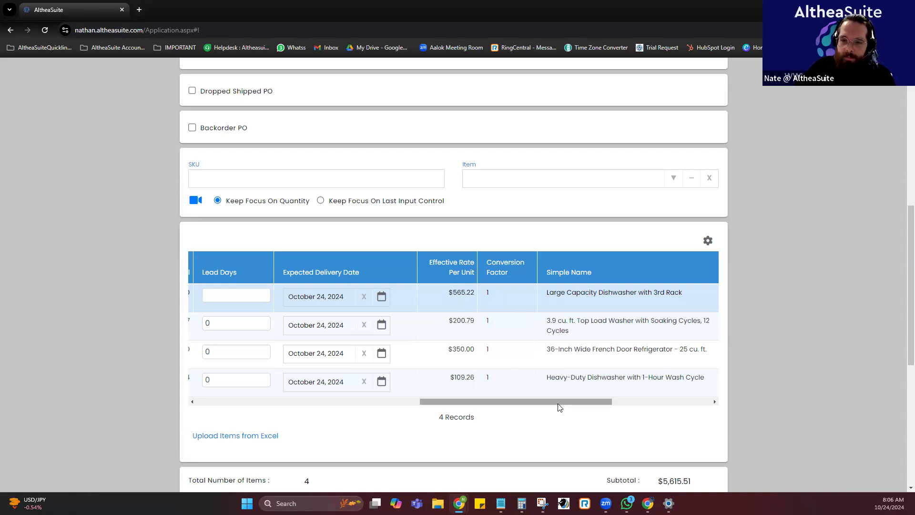
scroll(558, 404, "left", 8)
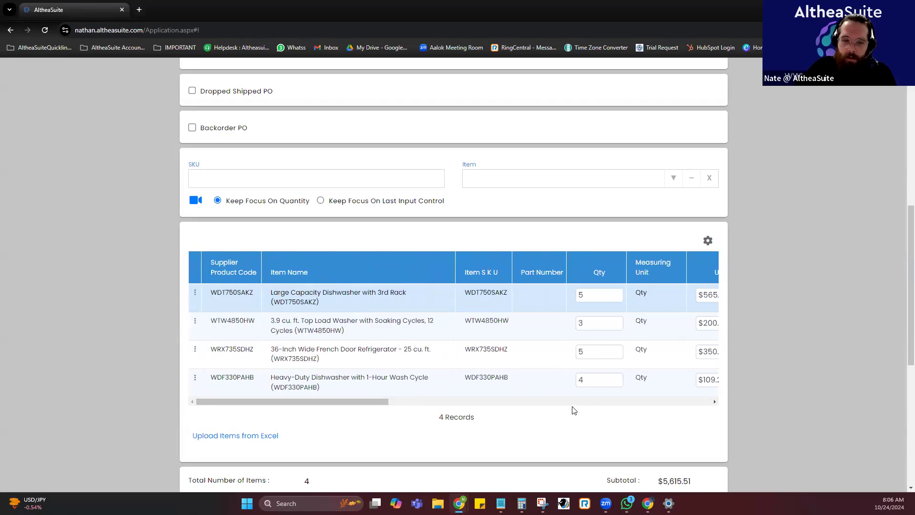
scroll(573, 388, "down", 3)
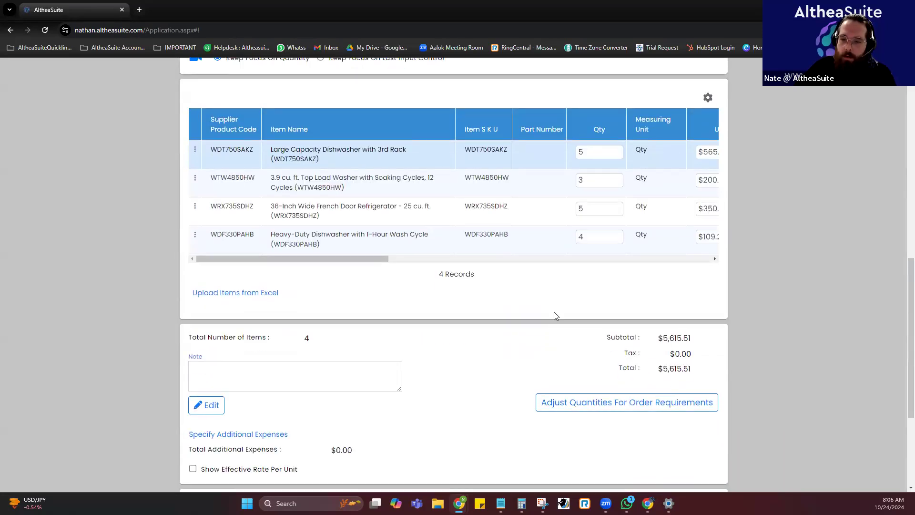
scroll(554, 312, "down", 4)
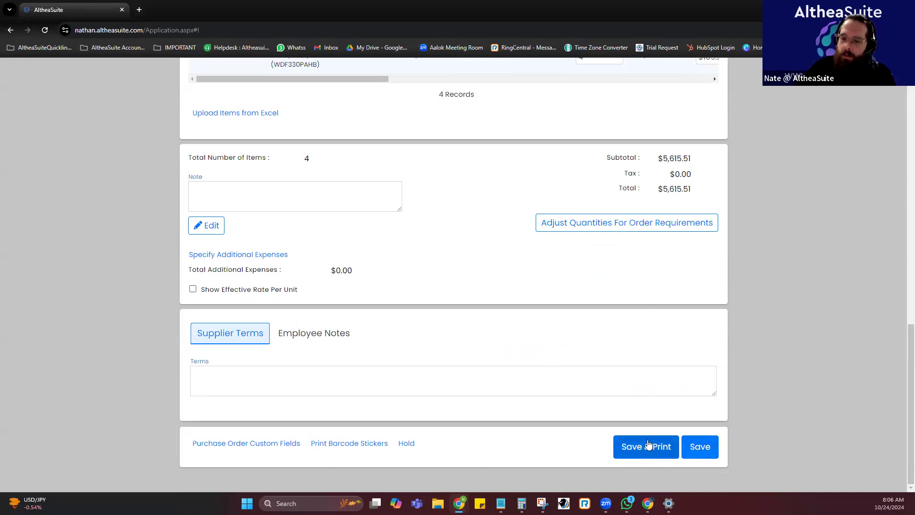
left_click(708, 449)
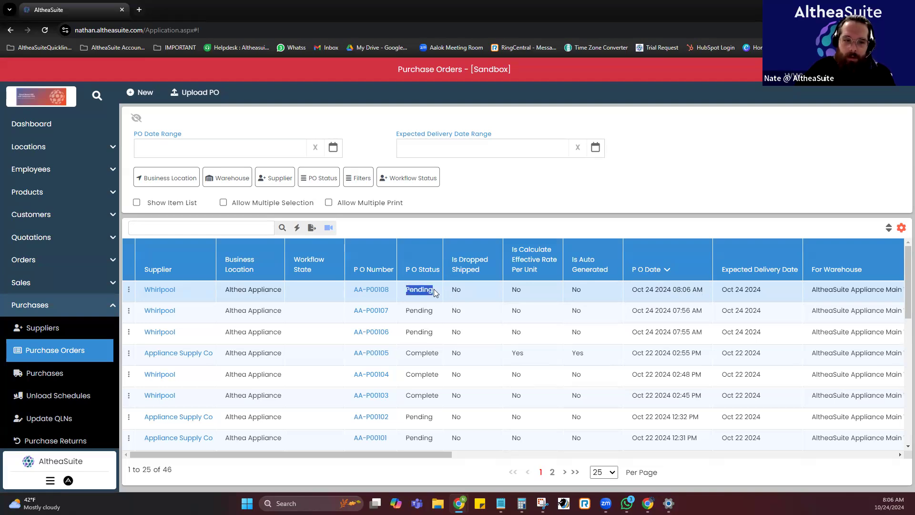
Create a purchase from the newest pending Whirlpool purchase order in the list.
left_click(128, 289)
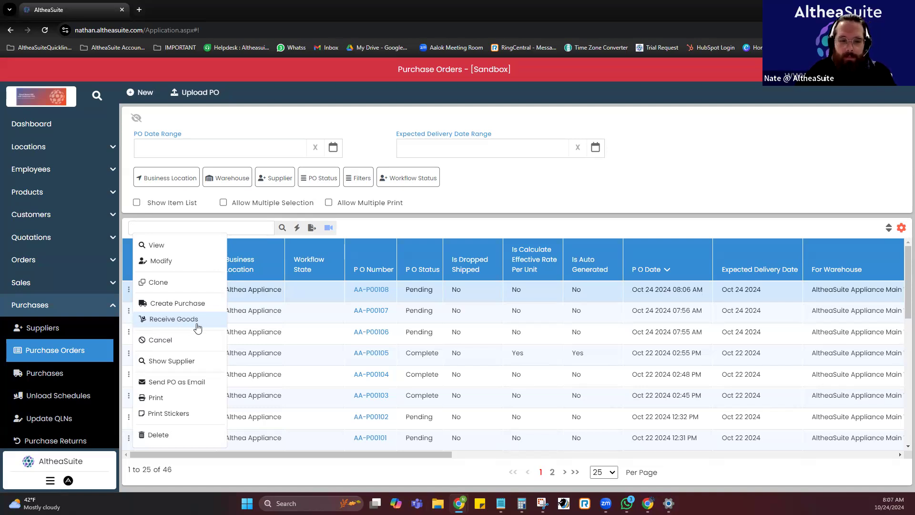
left_click(181, 305)
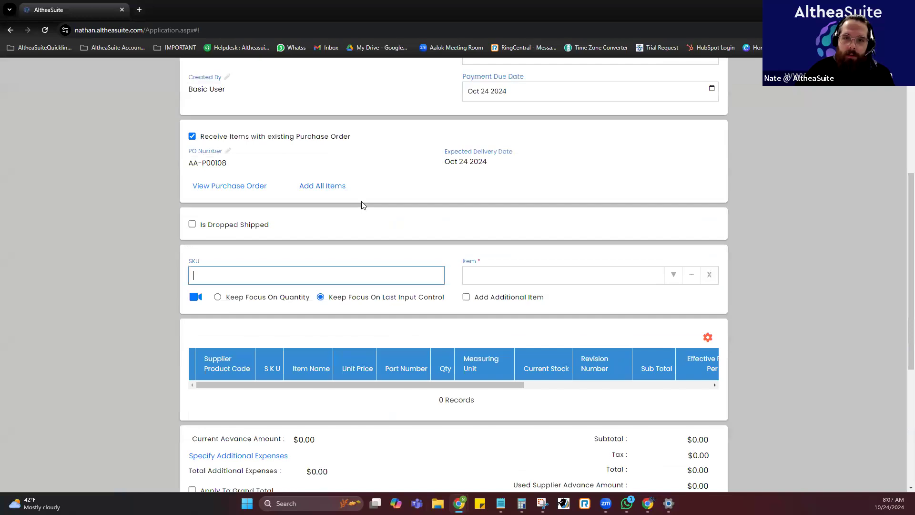
Examine the new purchase's supplier invoice and date fields, and the items its item field offers from the linked purchase order.
scroll(350, 176, "up", 2)
left_click_drag(330, 127, 351, 128)
left_click(376, 180)
scroll(377, 181, "down", 2)
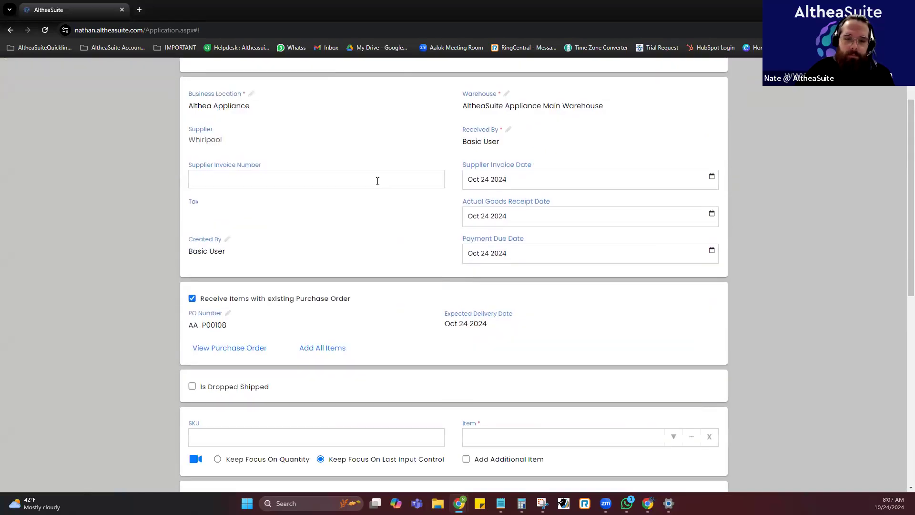
scroll(378, 181, "down", 6)
scroll(376, 180, "up", 3)
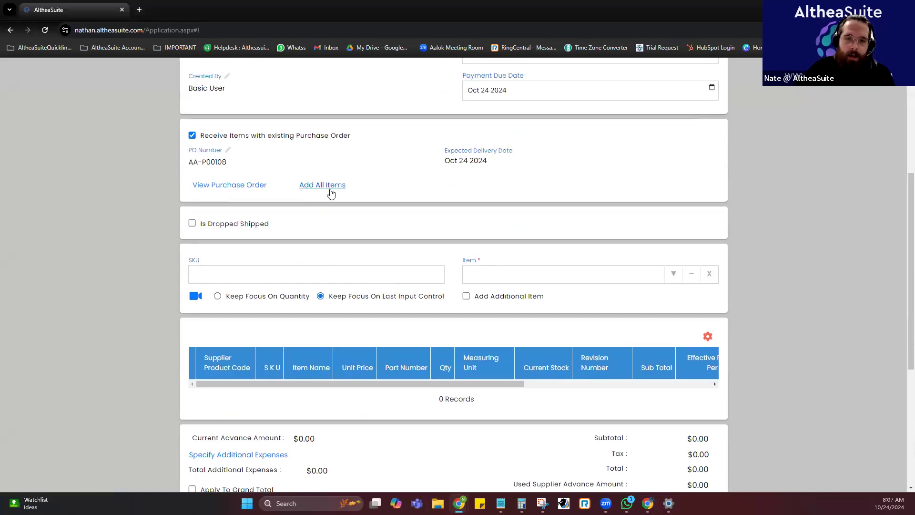
left_click(293, 273)
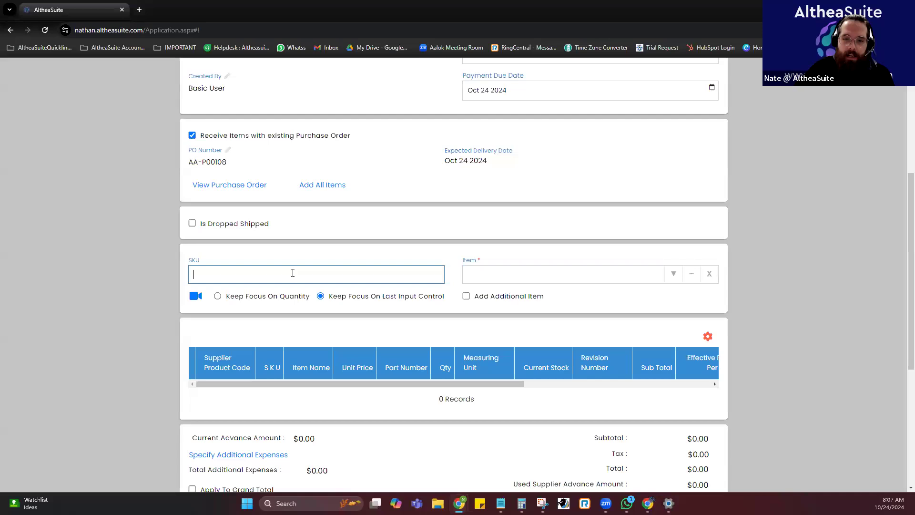
left_click(670, 275)
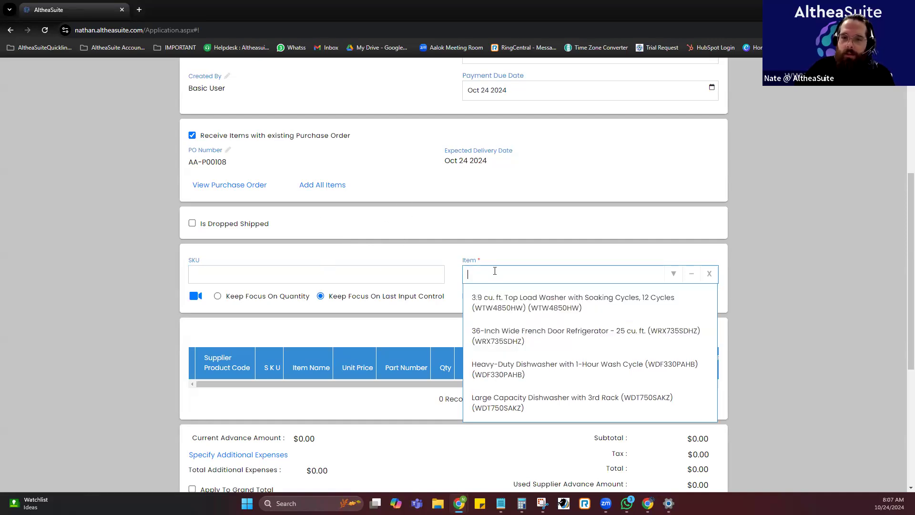
left_click(445, 230)
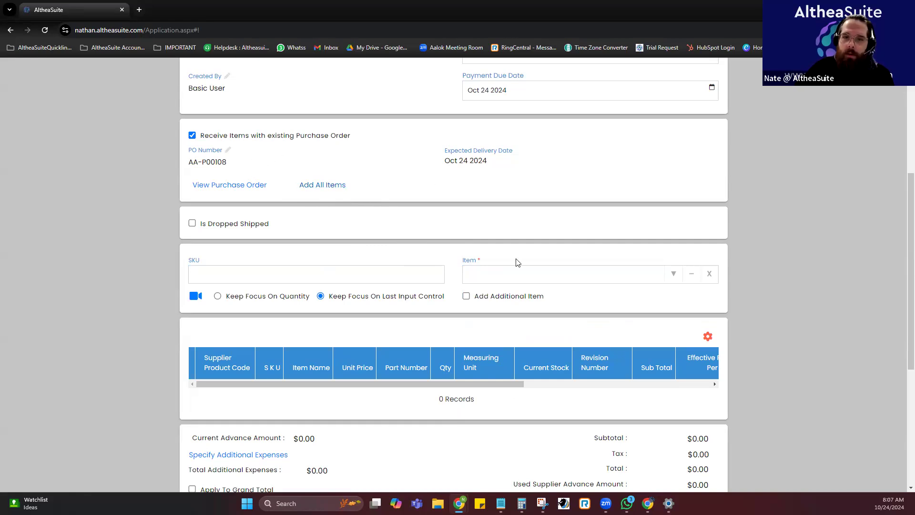
Add all items from the linked purchase order to the purchase.
left_click(317, 185)
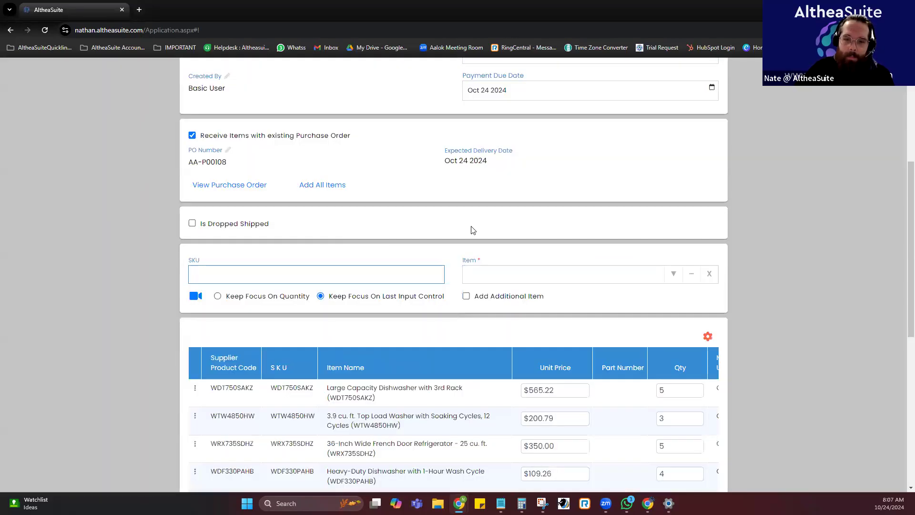
scroll(472, 231, "down", 1)
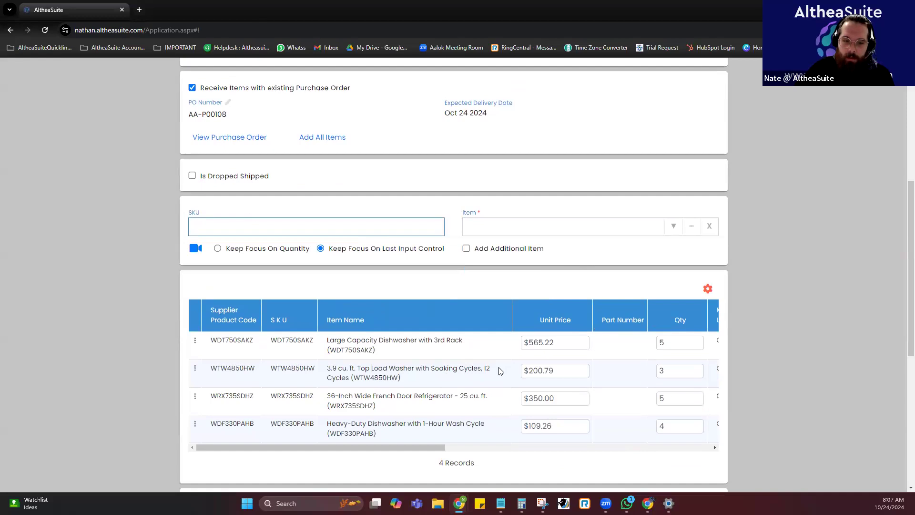
scroll(450, 387, "down", 1)
left_click_drag(380, 406, 288, 362)
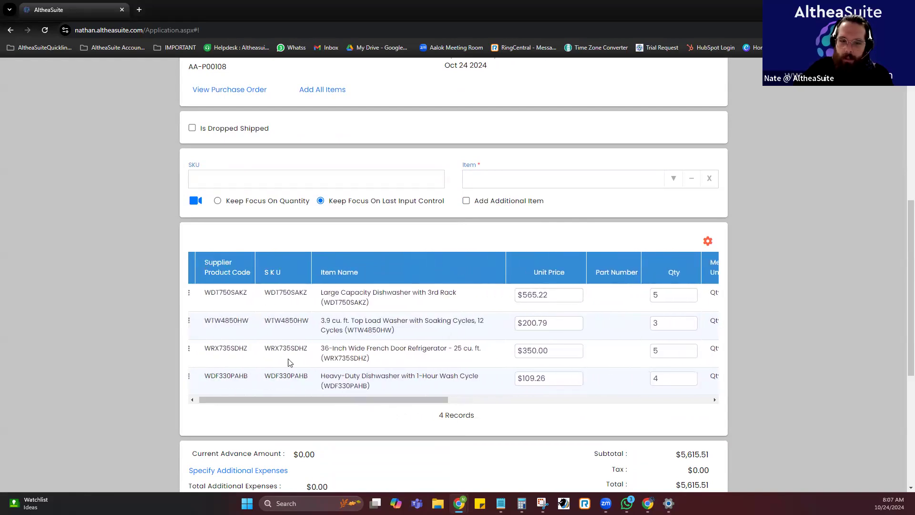
Set the received quantity of the top load washer WTW4850HW to 1.
left_click(275, 333)
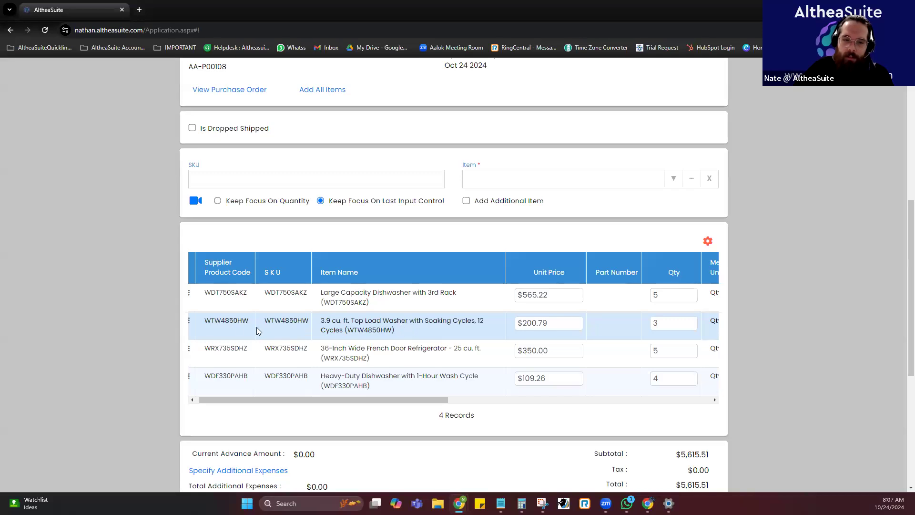
left_click_drag(665, 323, 639, 324)
type("1")
left_click(634, 428)
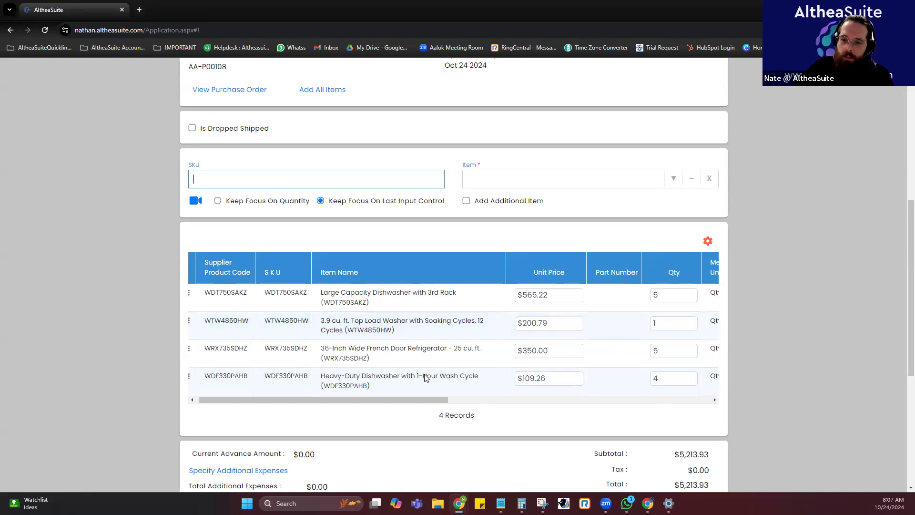
left_click_drag(387, 398, 385, 398)
Remove the top load washer WTW4850HW from the purchase's item list.
left_click(195, 320)
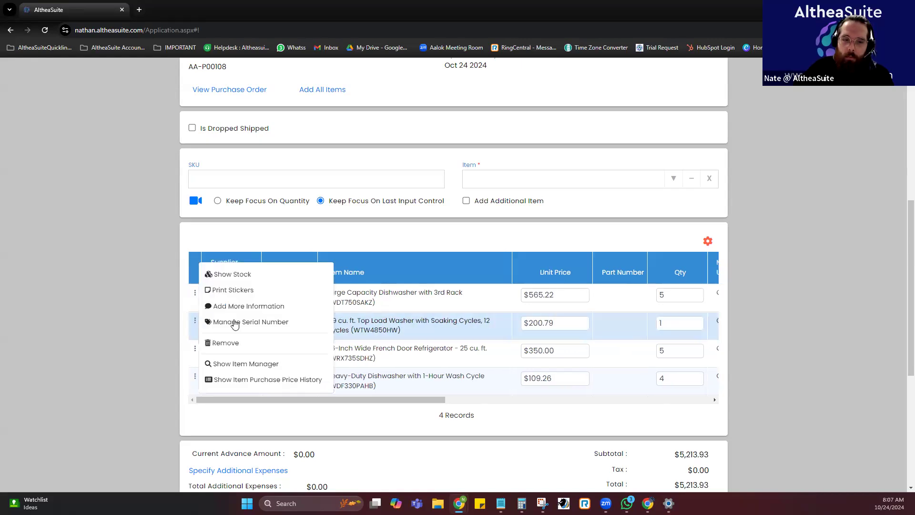
left_click(237, 343)
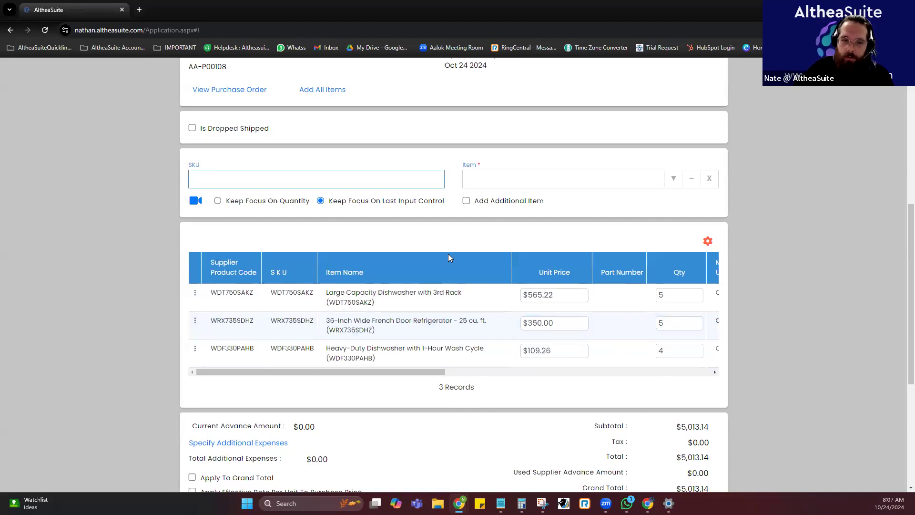
scroll(448, 253, "up", 4)
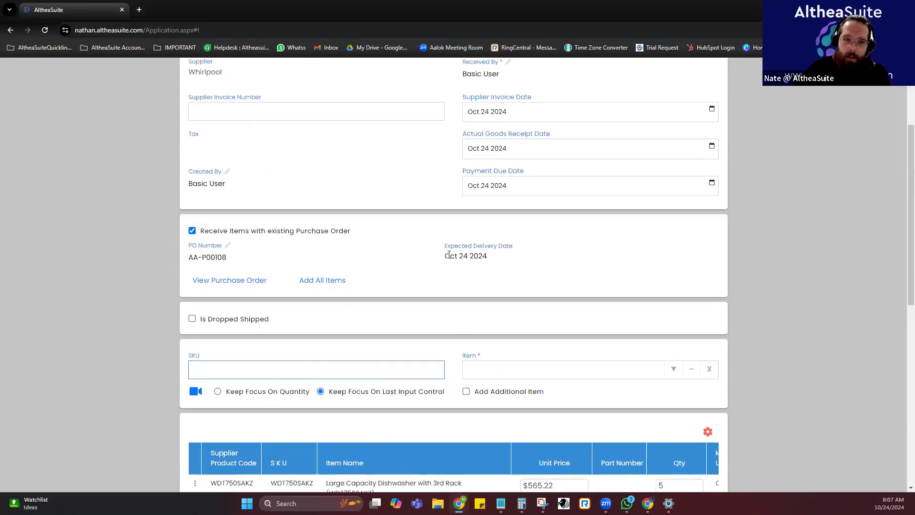
Set the received quantity of the heavy-duty dishwasher WDF330PAHB to 2.
scroll(448, 253, "down", 2)
scroll(309, 187, "up", 5)
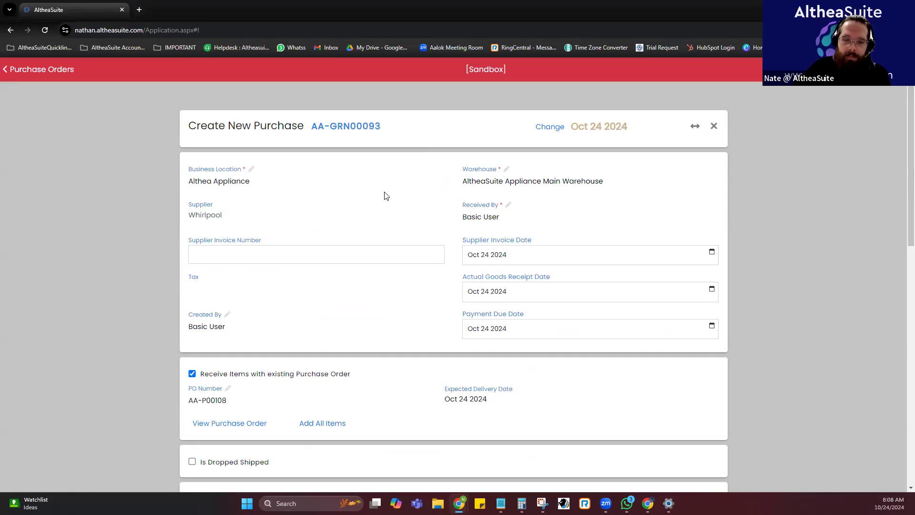
scroll(386, 196, "down", 7)
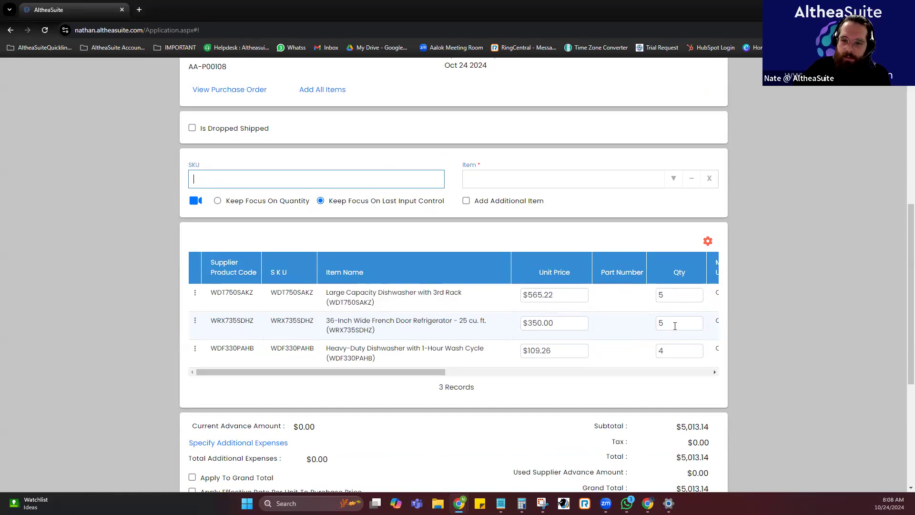
left_click(492, 351)
left_click(671, 351)
type("2")
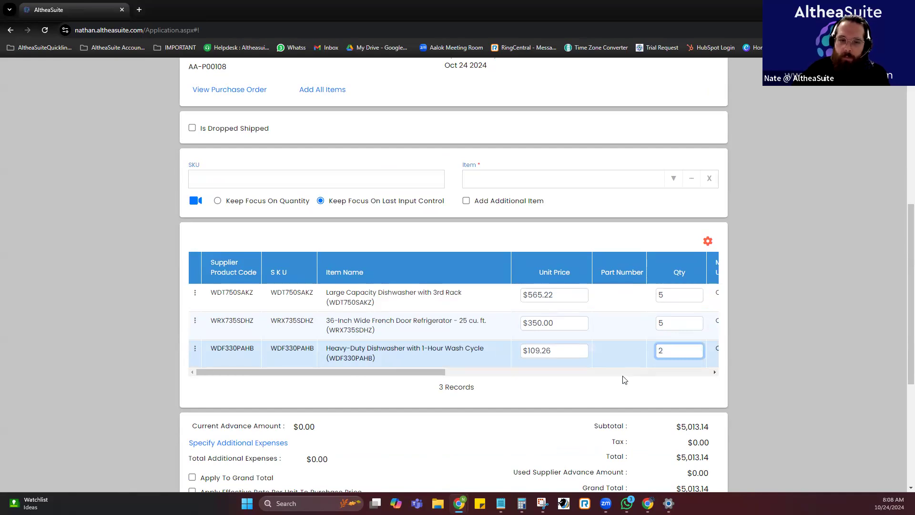
key("Return")
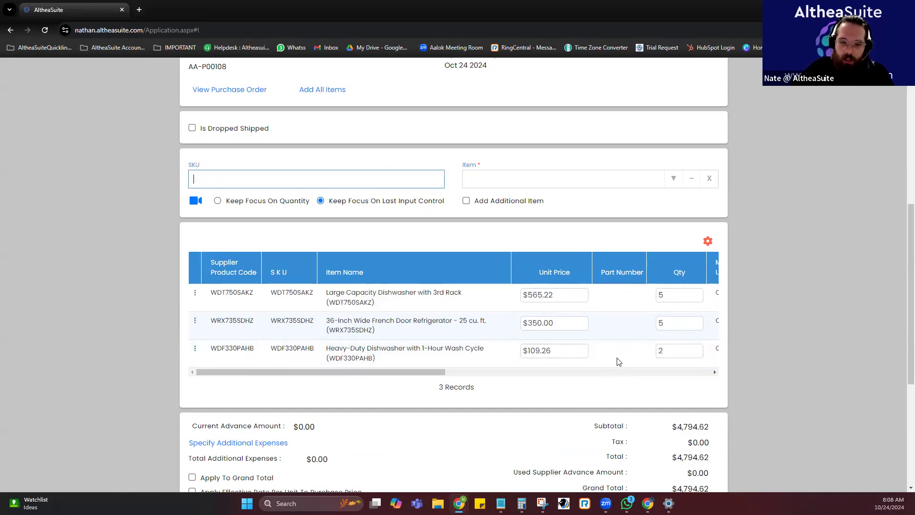
Specify freight charges of $50.00 as an additional expense on the purchase, with a short note.
scroll(617, 362, "down", 4)
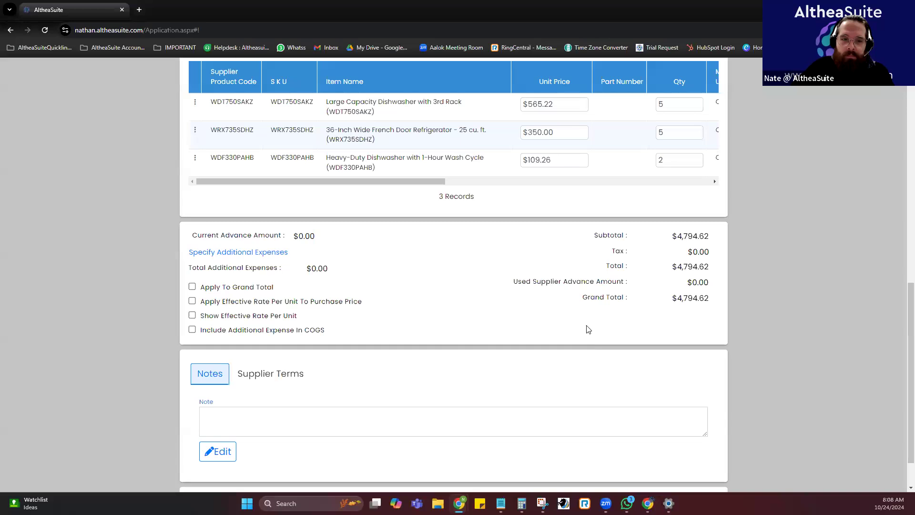
left_click(249, 259)
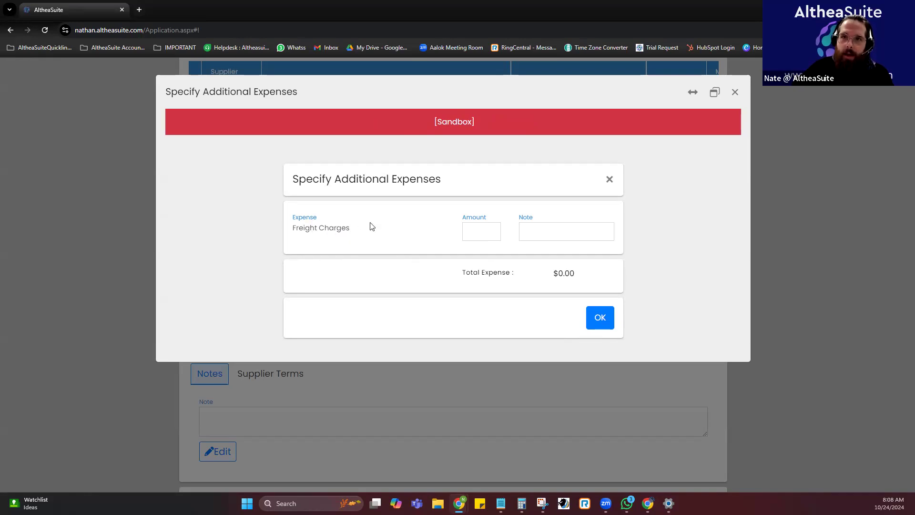
left_click(473, 229)
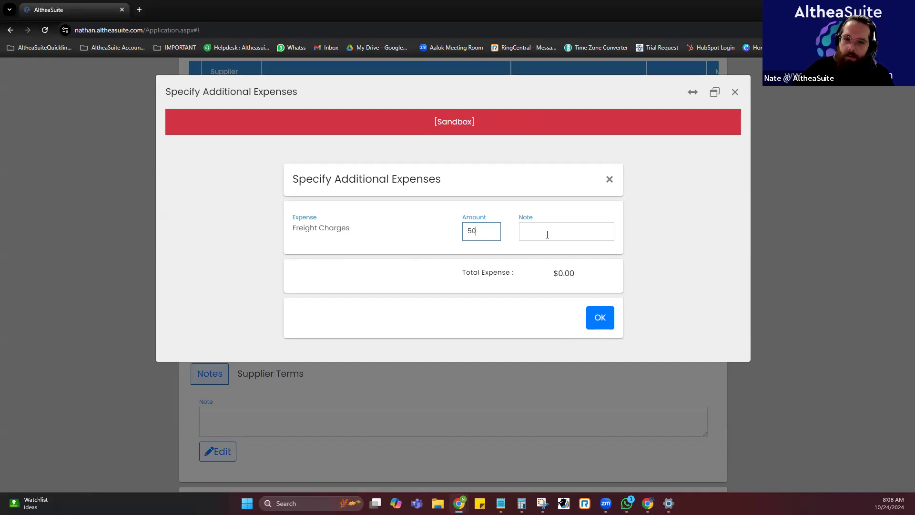
left_click(452, 265)
left_click(575, 229)
type("fuel")
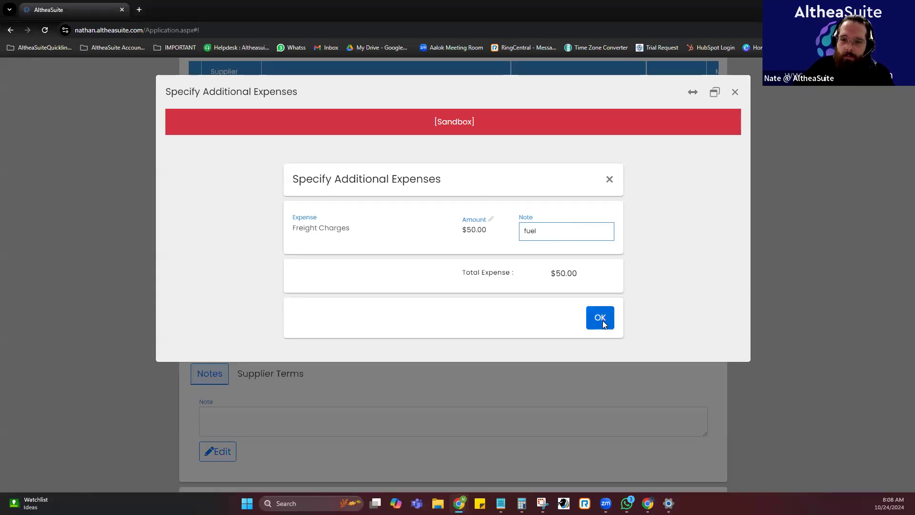
left_click(602, 319)
Apply the additional expenses to the purchase's grand total and check the resulting total.
scroll(280, 287, "down", 6)
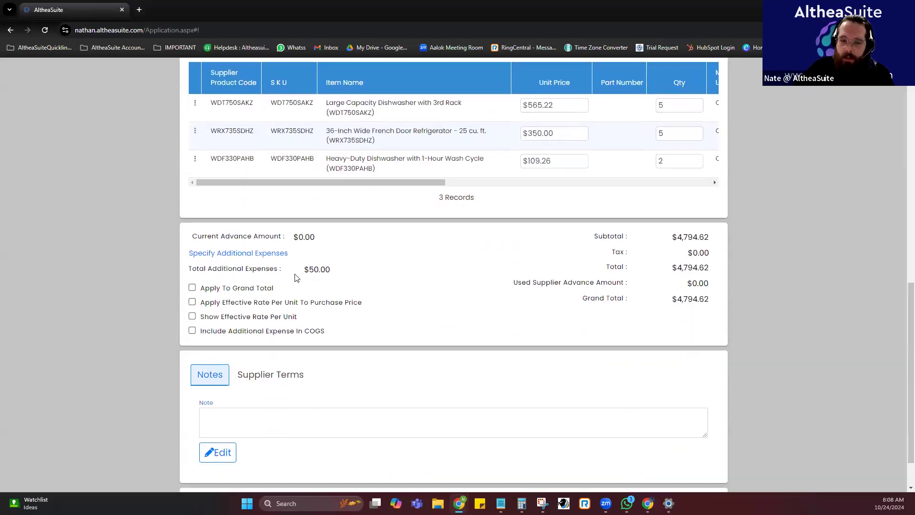
left_click_drag(333, 270, 308, 269)
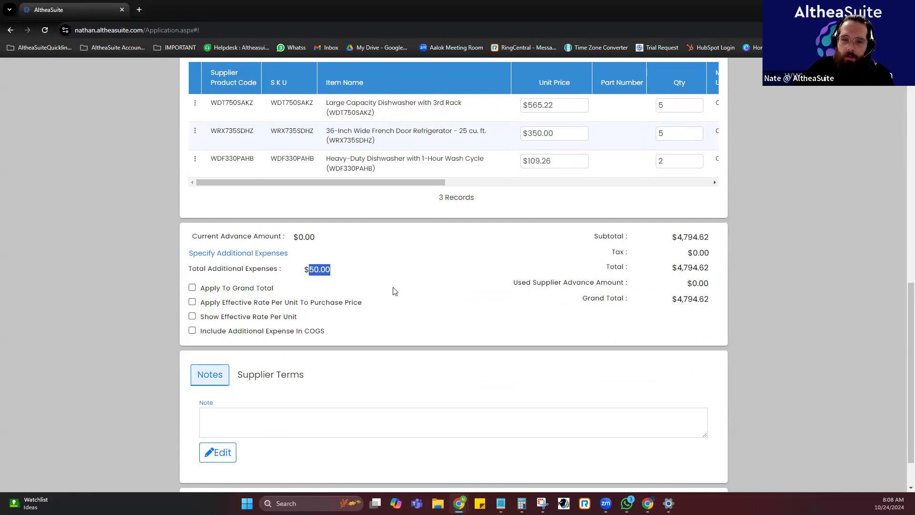
left_click(192, 287)
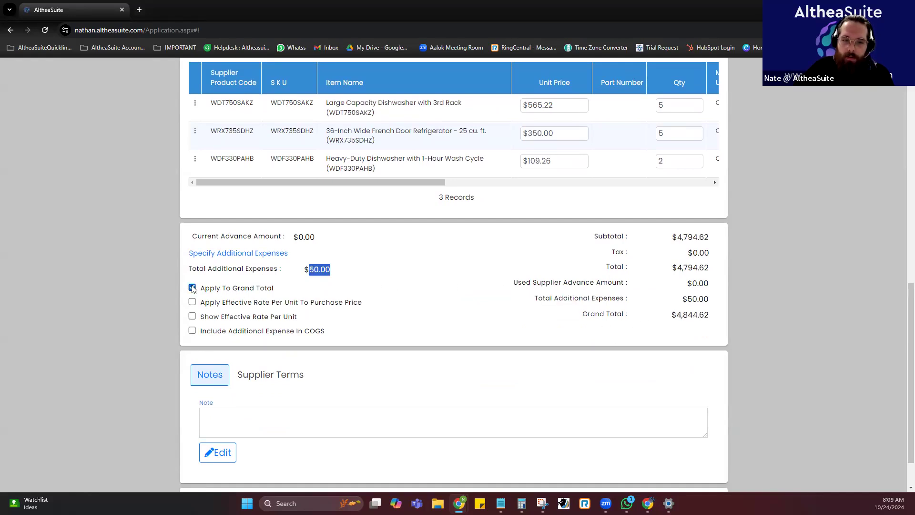
left_click(474, 315)
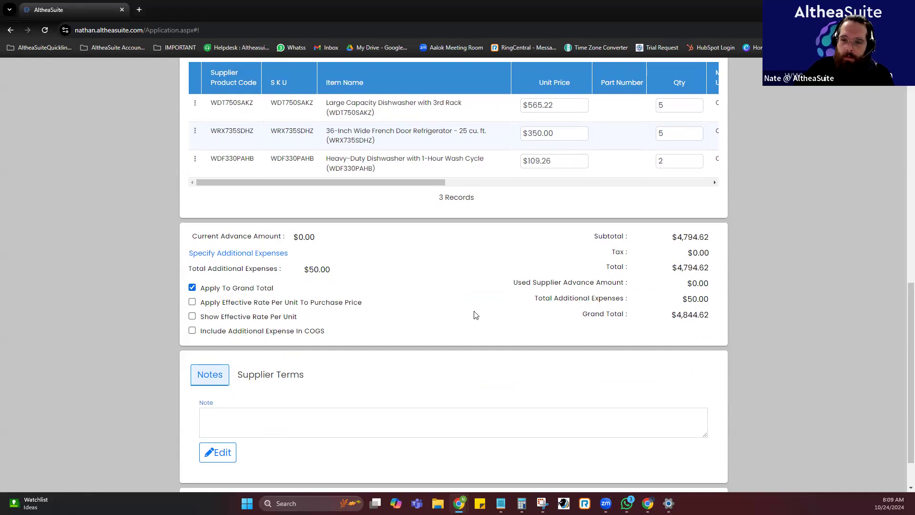
double_click(682, 316)
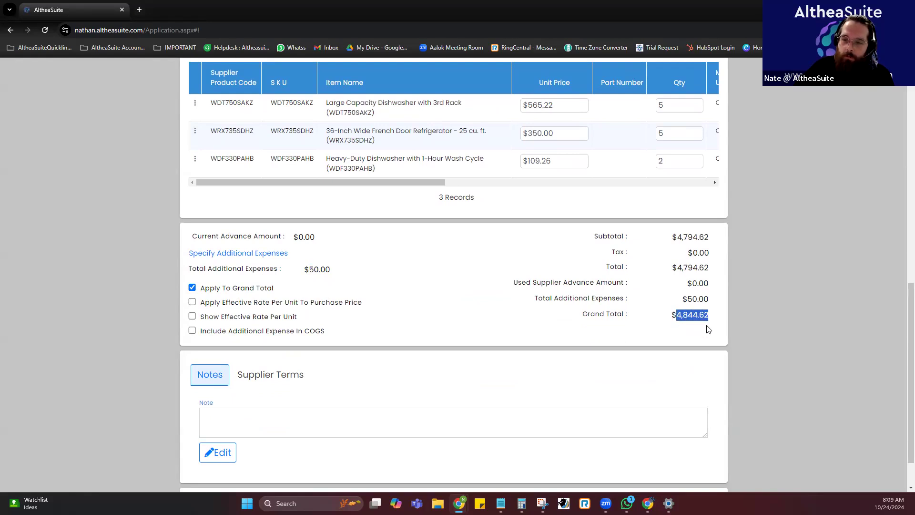
left_click(539, 320)
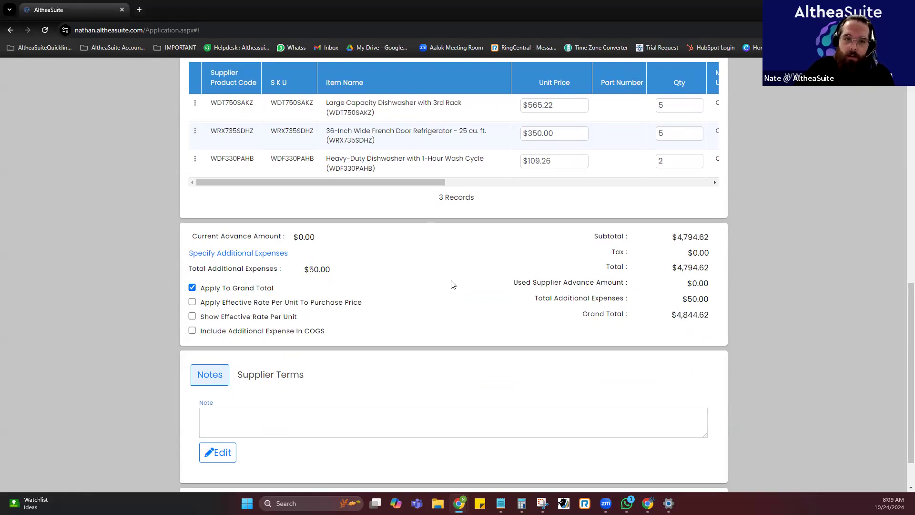
Apply the effective rate per unit to the purchase price and check the items' effective rates.
scroll(365, 229, "up", 1)
left_click_drag(365, 229, 600, 228)
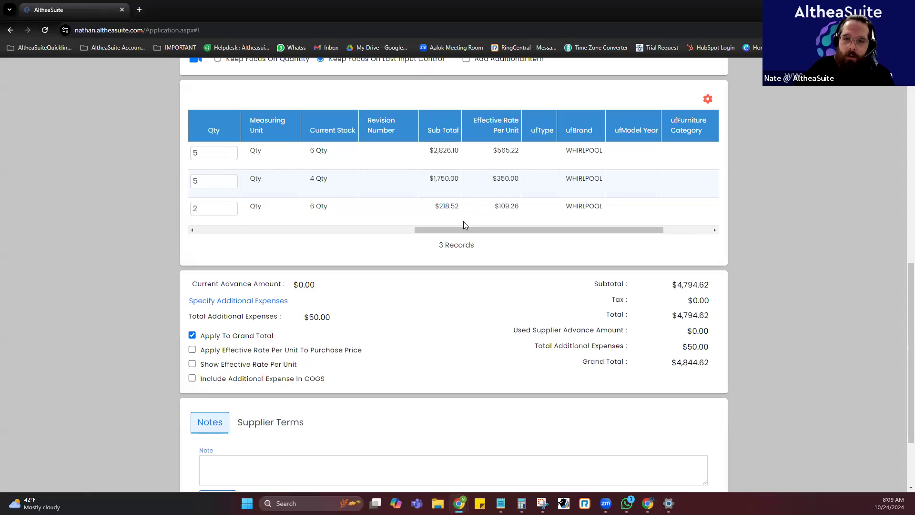
left_click_drag(455, 229, 447, 229)
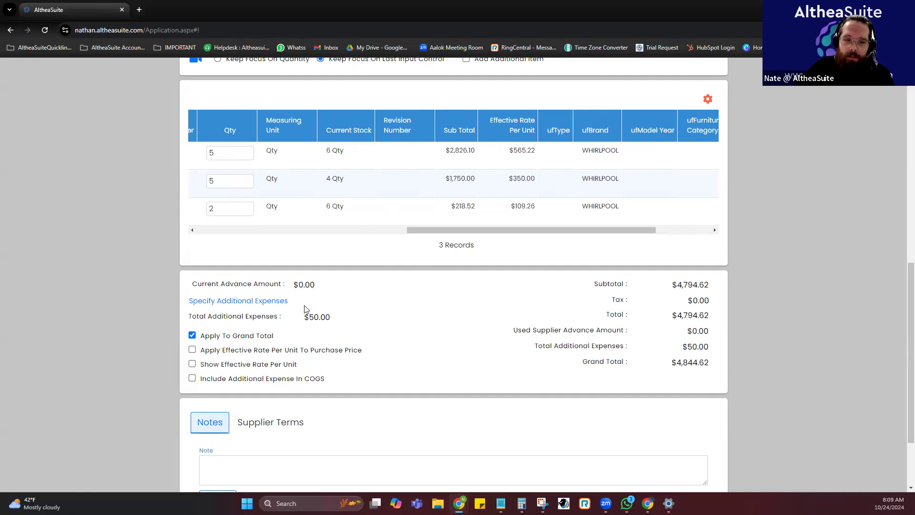
left_click(208, 354)
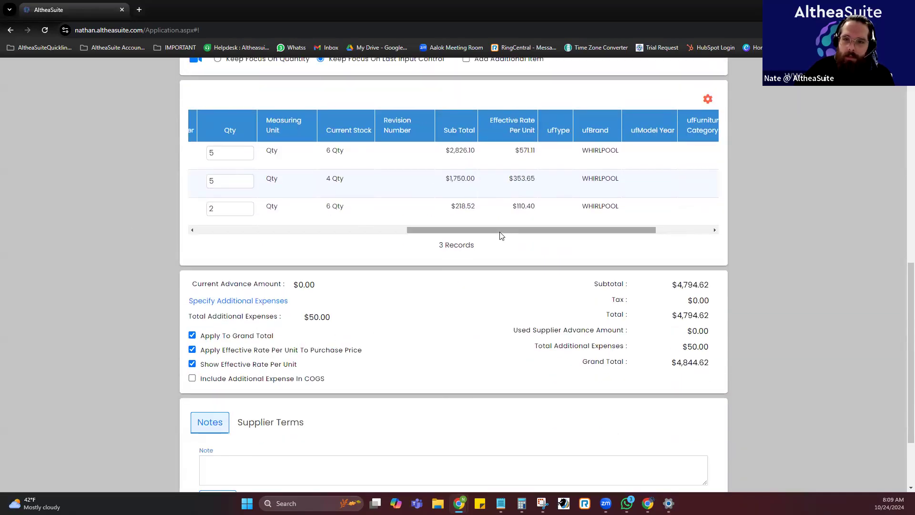
left_click_drag(516, 151, 535, 151)
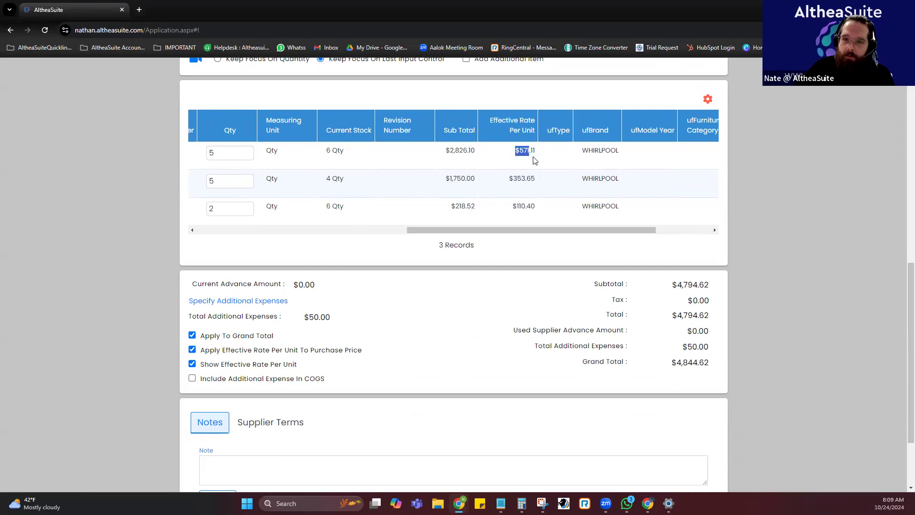
left_click(503, 306)
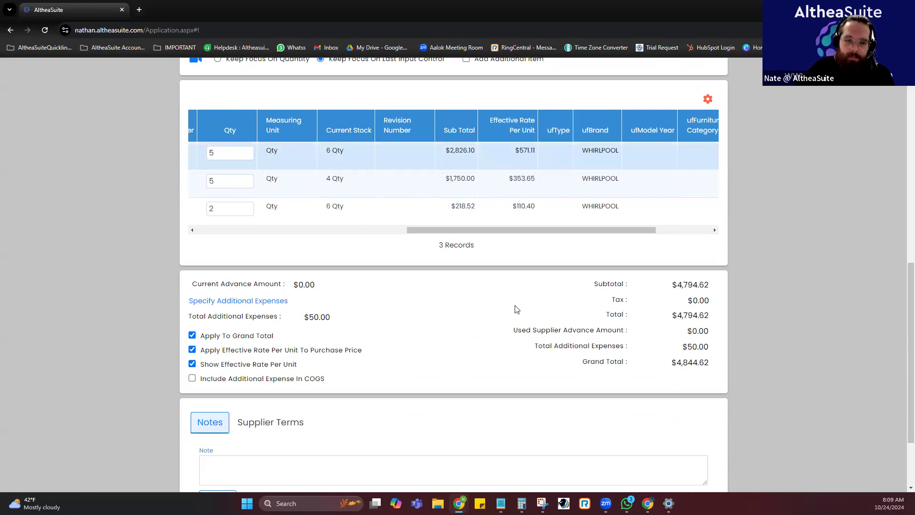
Submit the new purchase for creation to reach its serial number entry.
scroll(515, 308, "down", 1)
left_click_drag(473, 181, 358, 172)
scroll(562, 261, "down", 1)
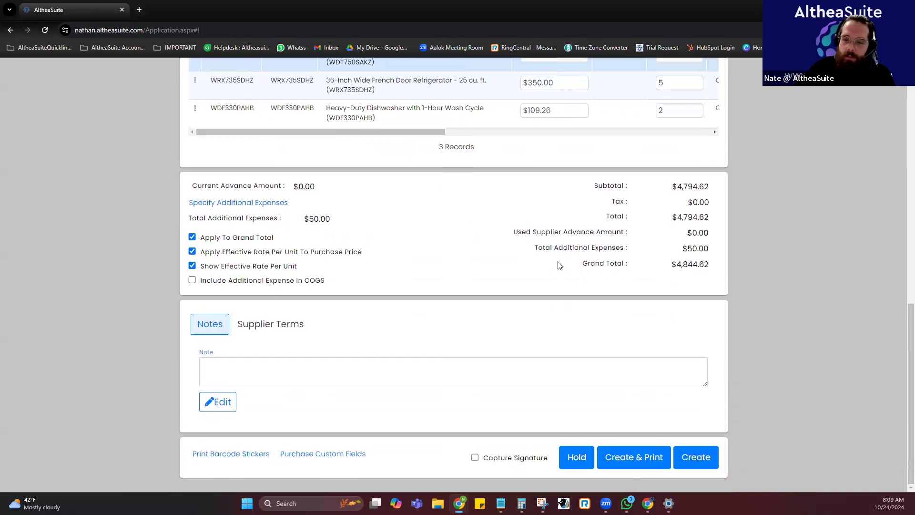
left_click(695, 457)
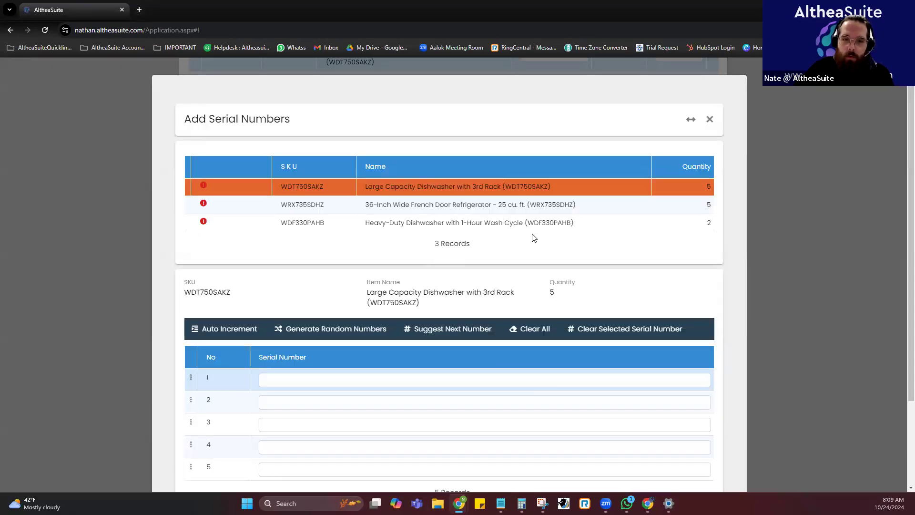
Generate random serial numbers of length 10 for the five large capacity dishwashers WDT750SAKZ.
scroll(534, 237, "down", 2)
left_click(308, 284)
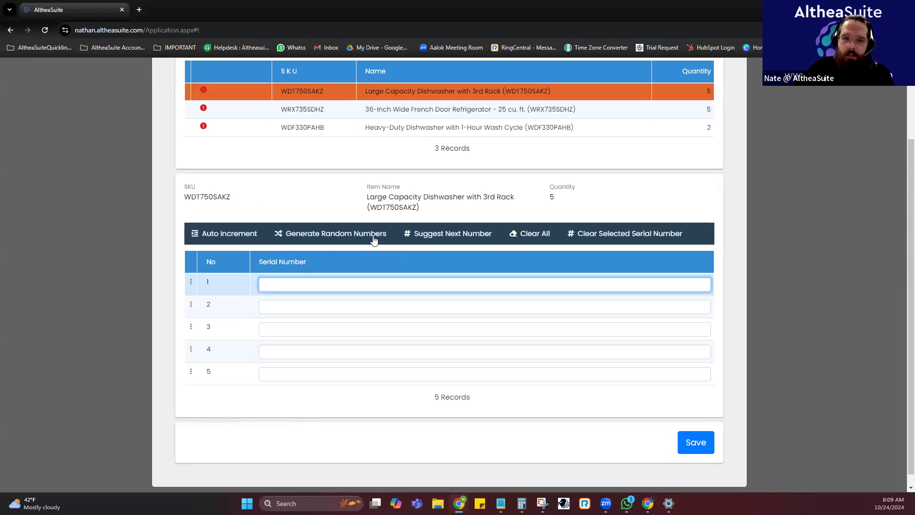
scroll(346, 210, "up", 1)
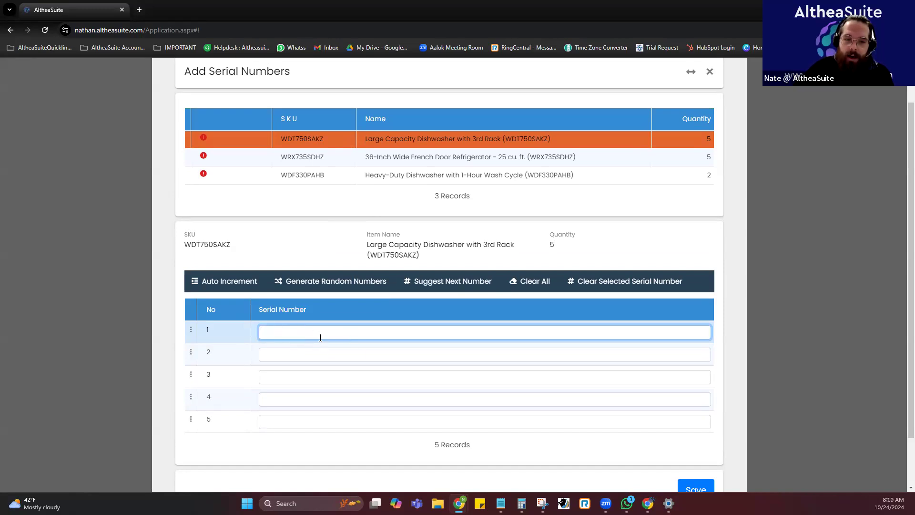
left_click(268, 355)
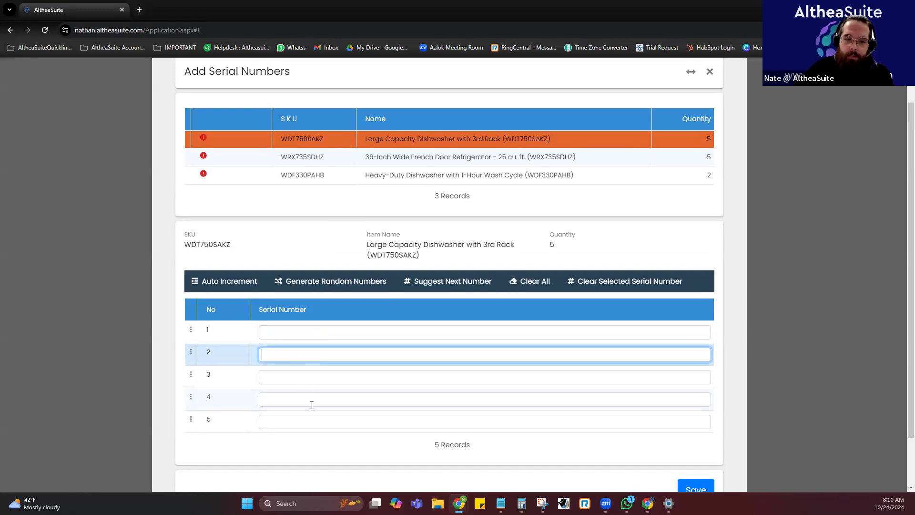
left_click(291, 336)
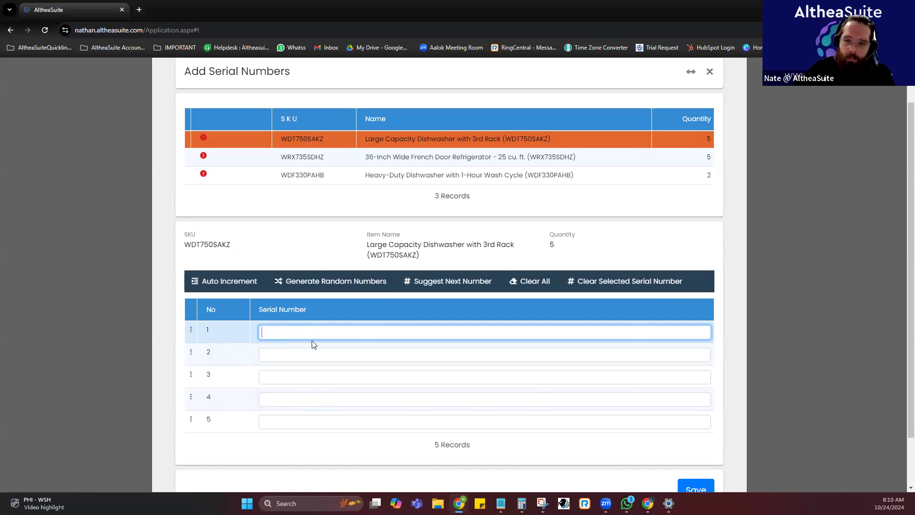
left_click(324, 285)
left_click(539, 306)
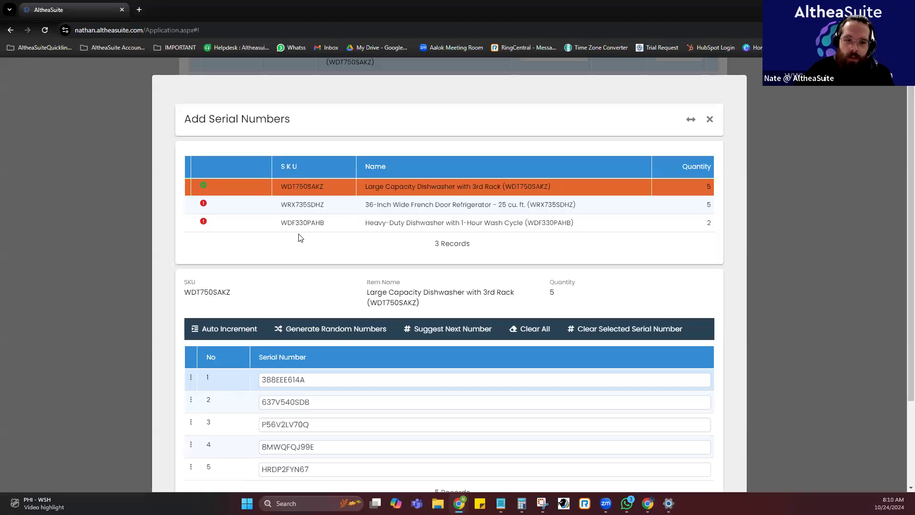
Generate random serial numbers of length 10 for the five French door refrigerators WRX735SDHZ.
scroll(300, 238, "down", 1)
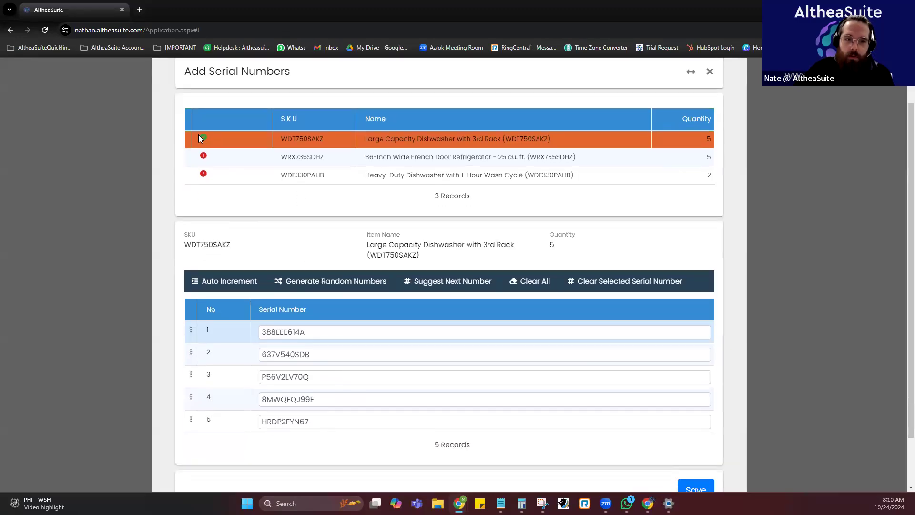
left_click(240, 156)
left_click(324, 280)
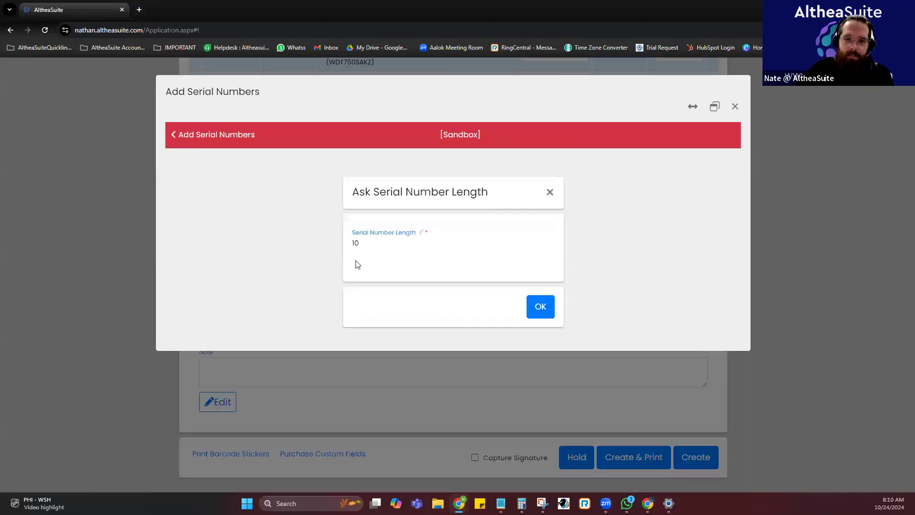
left_click(548, 306)
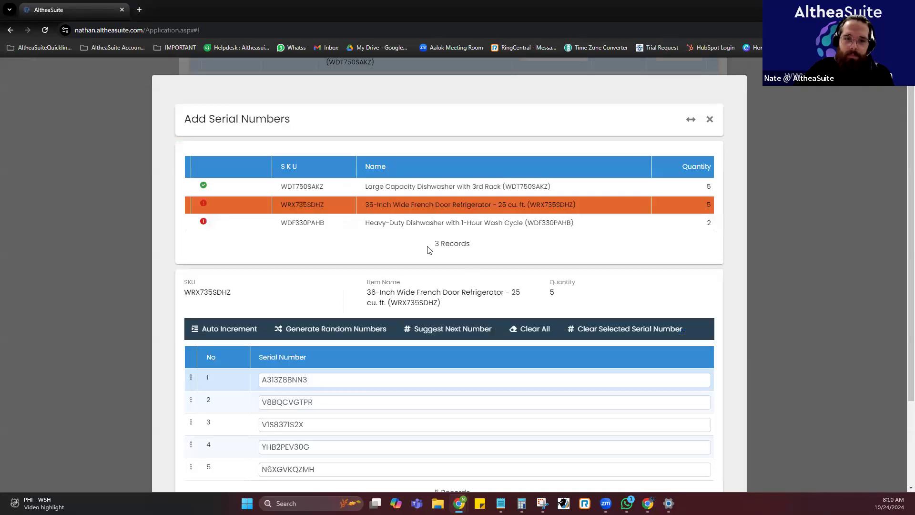
Generate random serial numbers of length 10 for the two heavy-duty dishwashers WDF330PAHB.
left_click(327, 223)
left_click(325, 321)
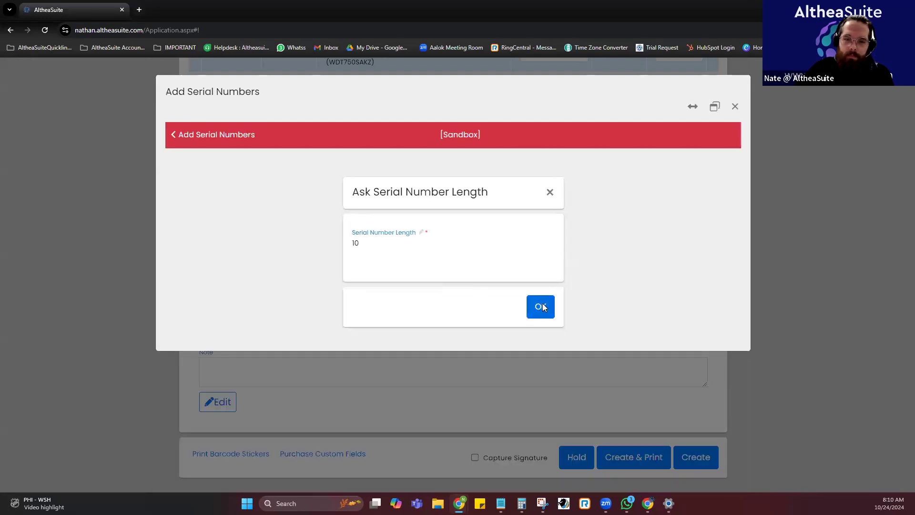
left_click(538, 308)
Review the items' generated serial numbers and clear the second serial number of the heavy-duty dishwasher WDF330PAHB.
left_click(318, 208)
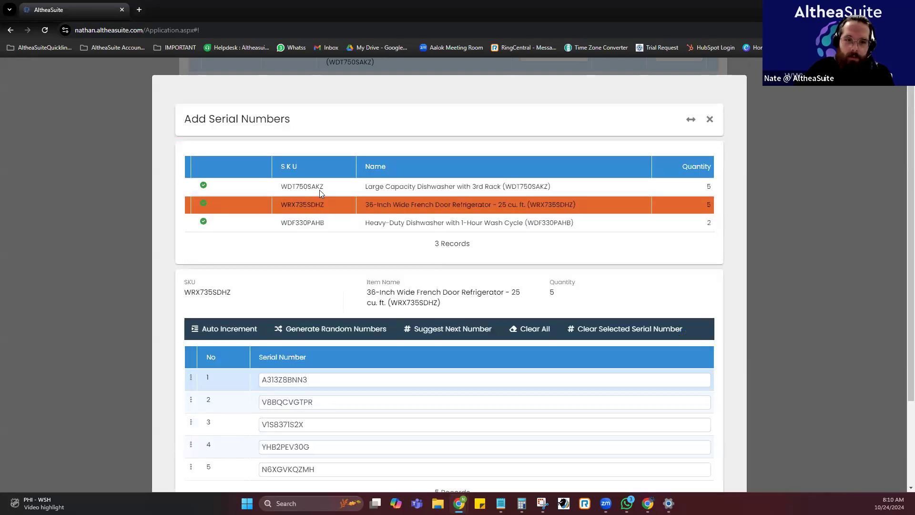
left_click(319, 190)
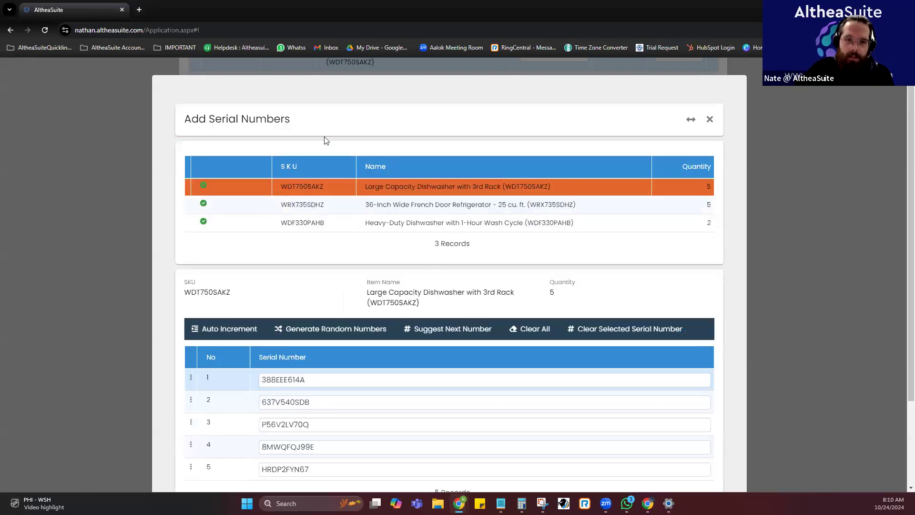
left_click(339, 228)
left_click(320, 403)
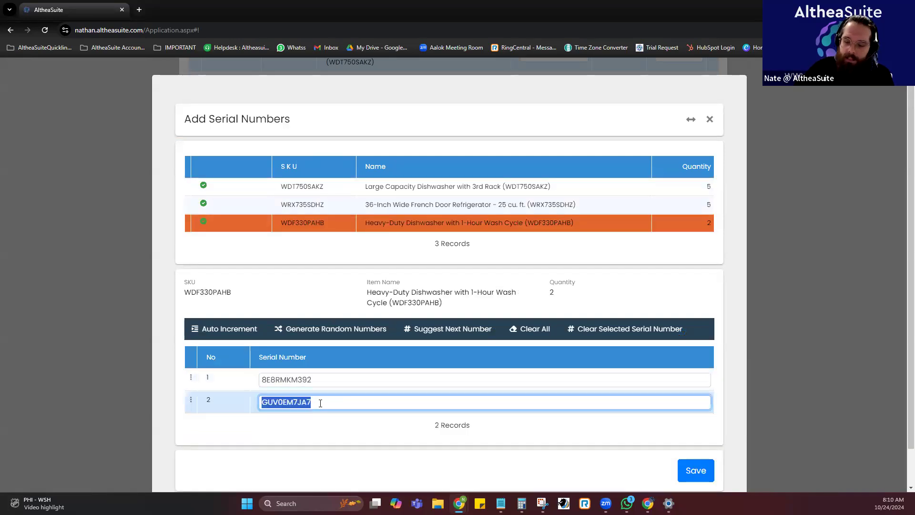
key("BackSpace")
left_click(282, 387)
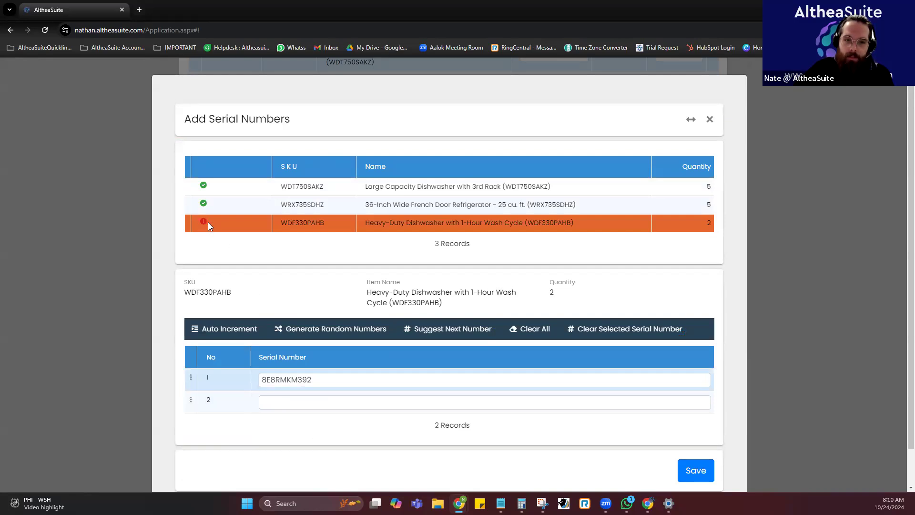
scroll(471, 217, "down", 1)
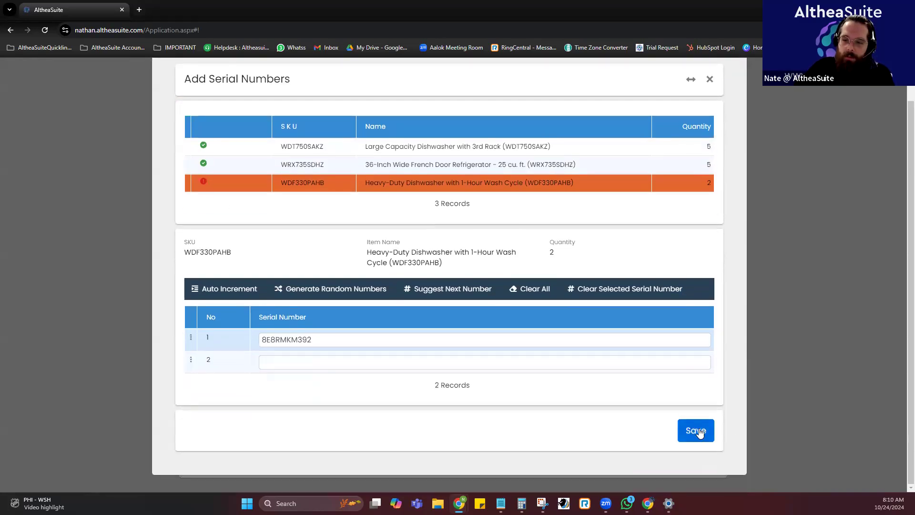
Save the received items' serial numbers, leaving the second heavy-duty dishwasher WDF330PAHB without one.
left_click(300, 367)
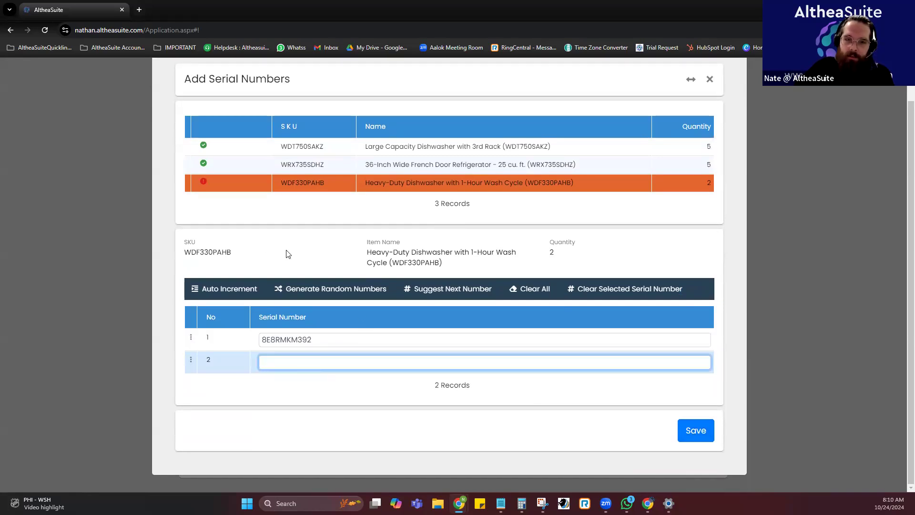
left_click(689, 429)
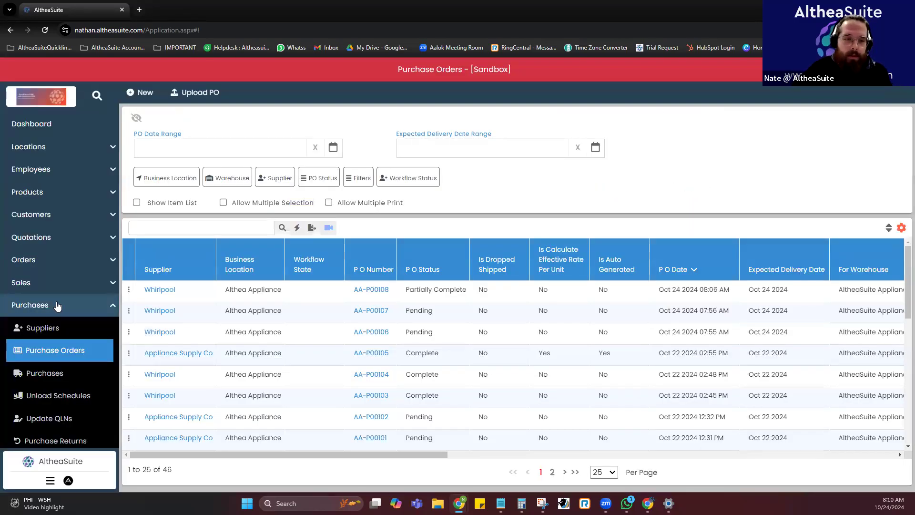
Open the newest Whirlpool purchase from the purchases list and go to its received items.
left_click(71, 377)
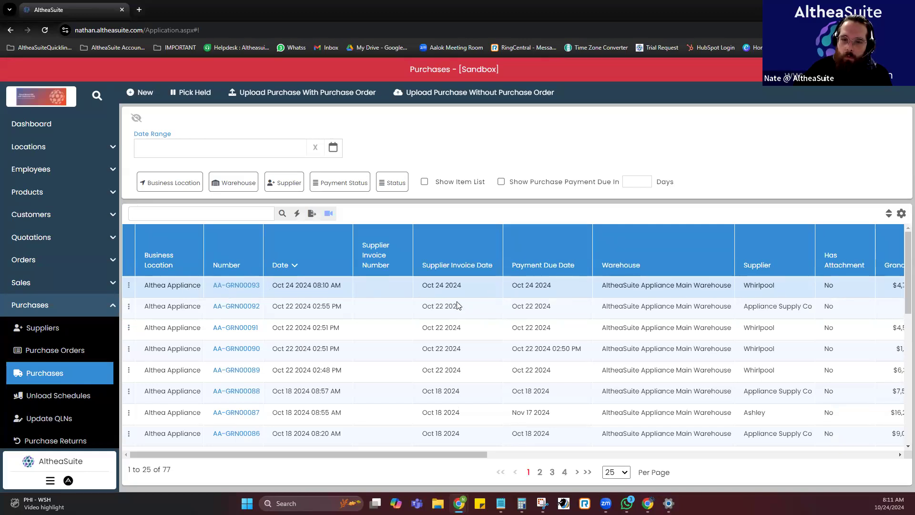
left_click(238, 284)
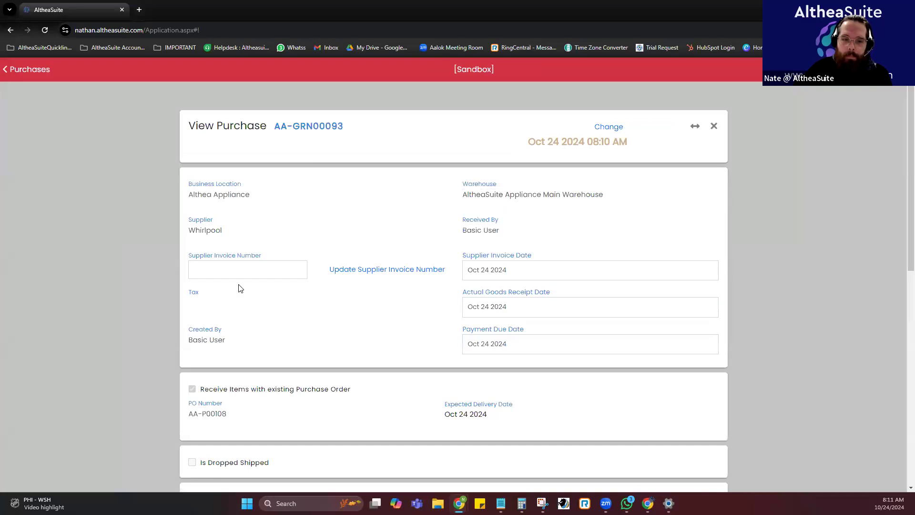
scroll(241, 286, "down", 5)
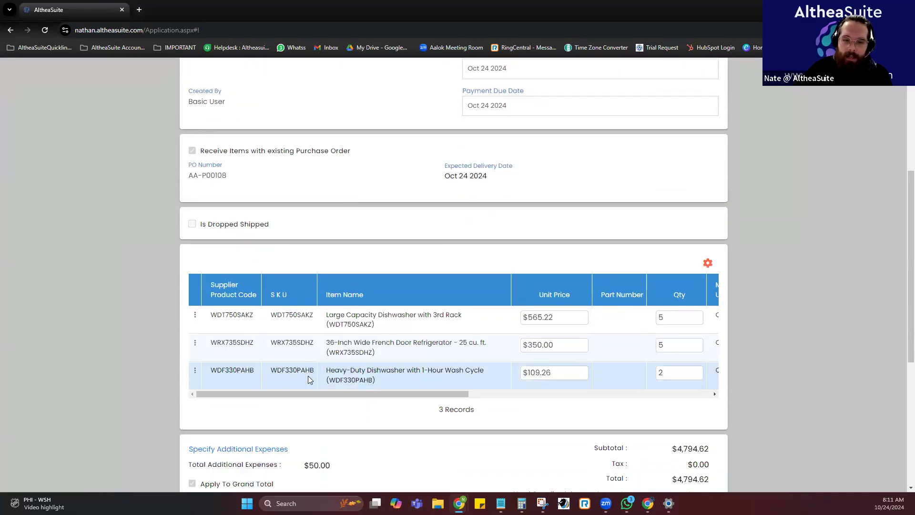
View the serial numbers recorded for the large capacity dishwasher WDT750SAKZ in the purchase.
left_click(195, 370)
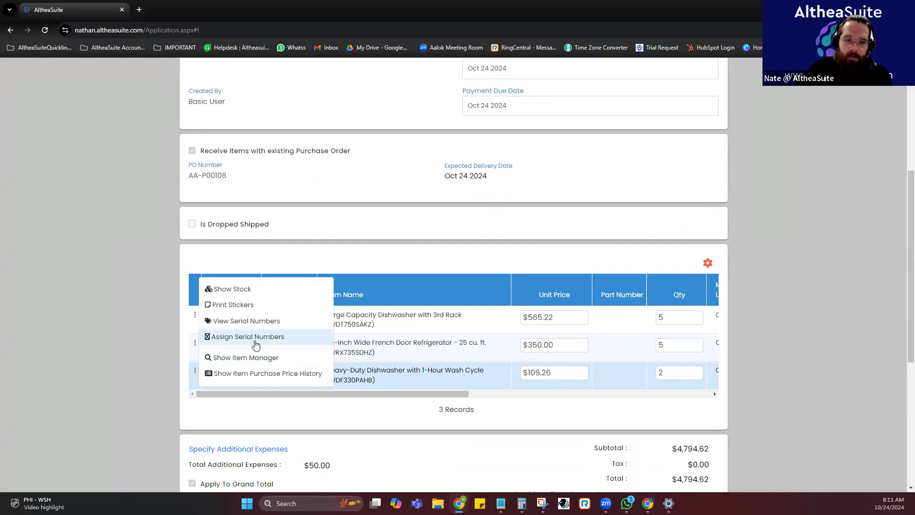
left_click(194, 315)
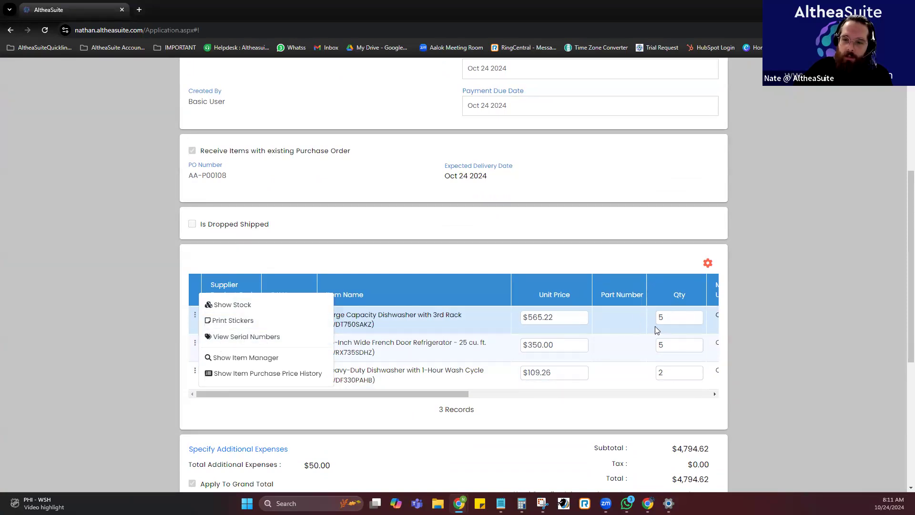
left_click(244, 336)
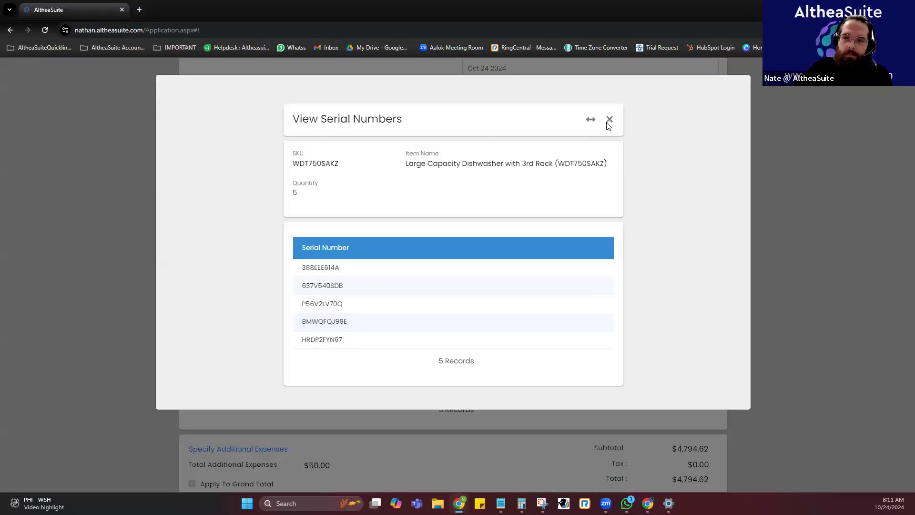
left_click(609, 123)
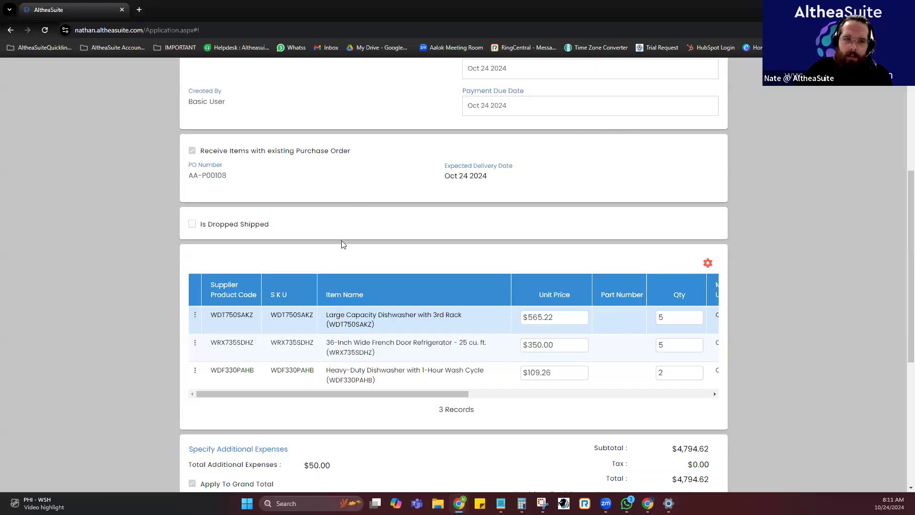
scroll(341, 240, "up", 4)
scroll(341, 244, "up", 2)
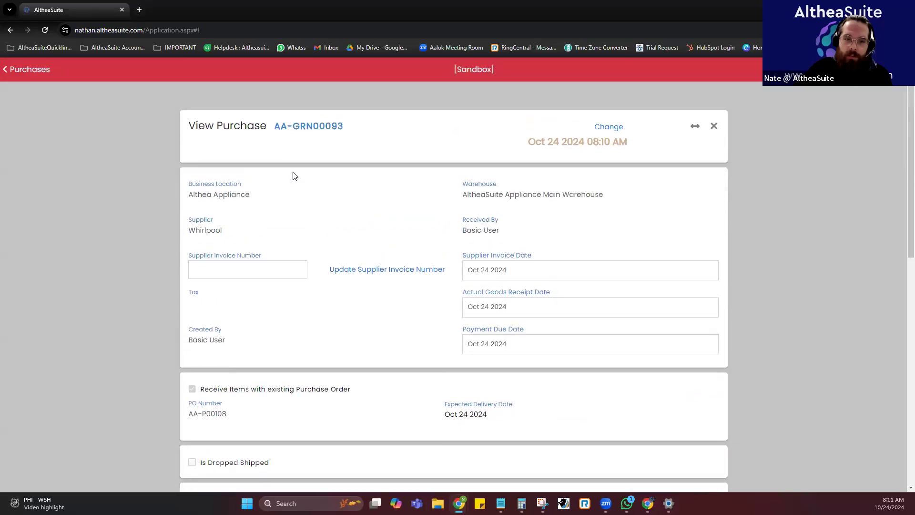
Assign random serial numbers of length 10 to the two heavy-duty dishwashers WDF330PAHB, save them and close the purchase.
scroll(329, 211, "down", 6)
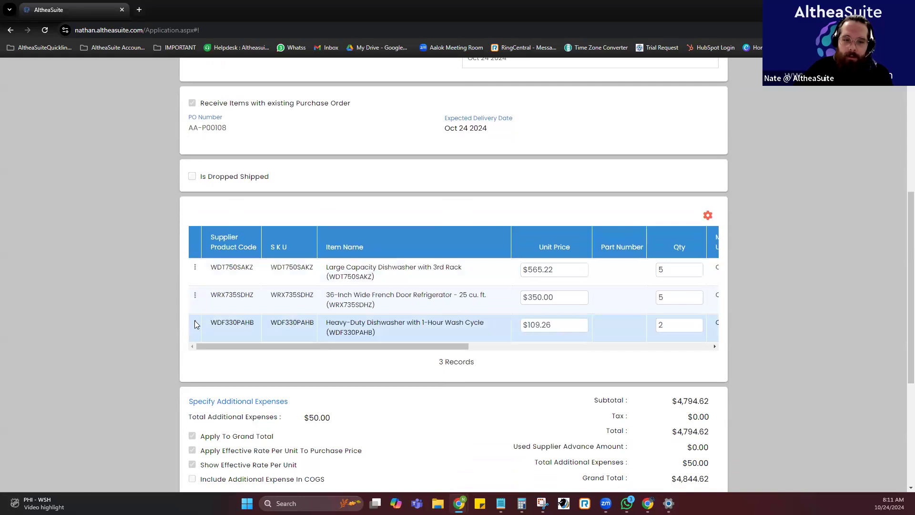
left_click(194, 322)
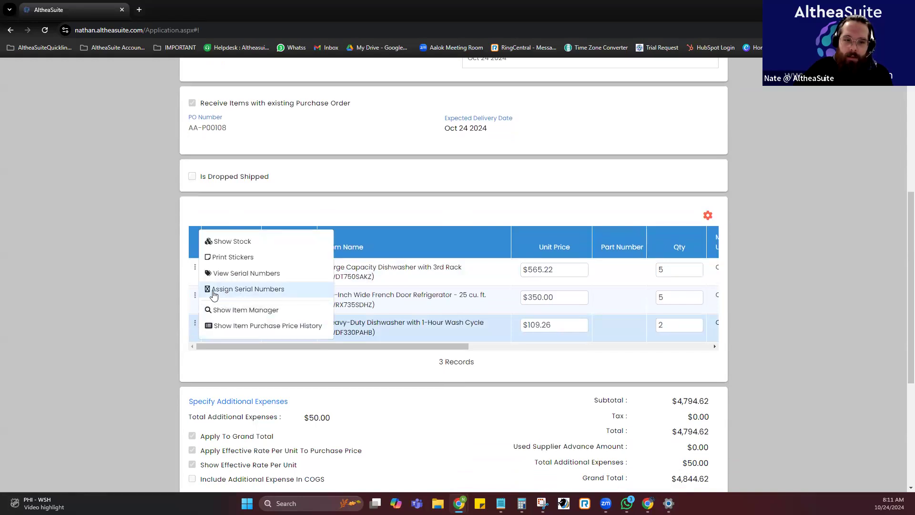
left_click(240, 290)
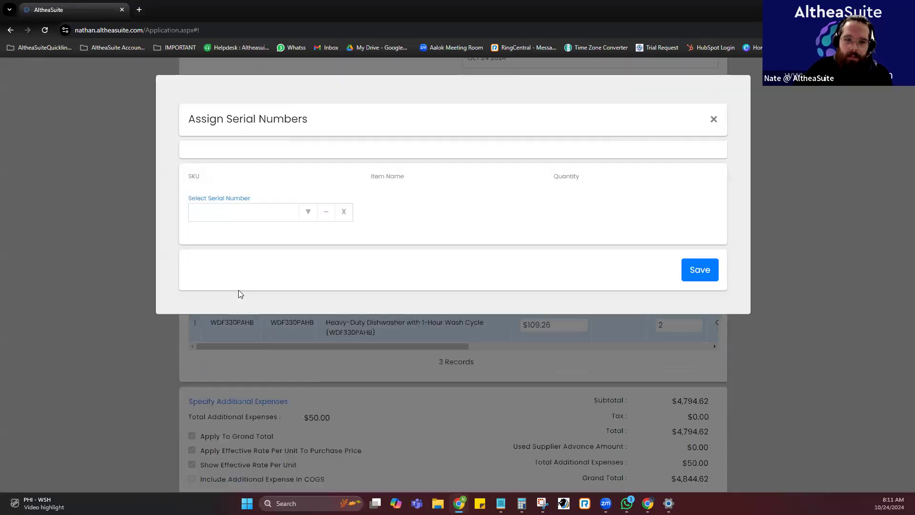
left_click(284, 386)
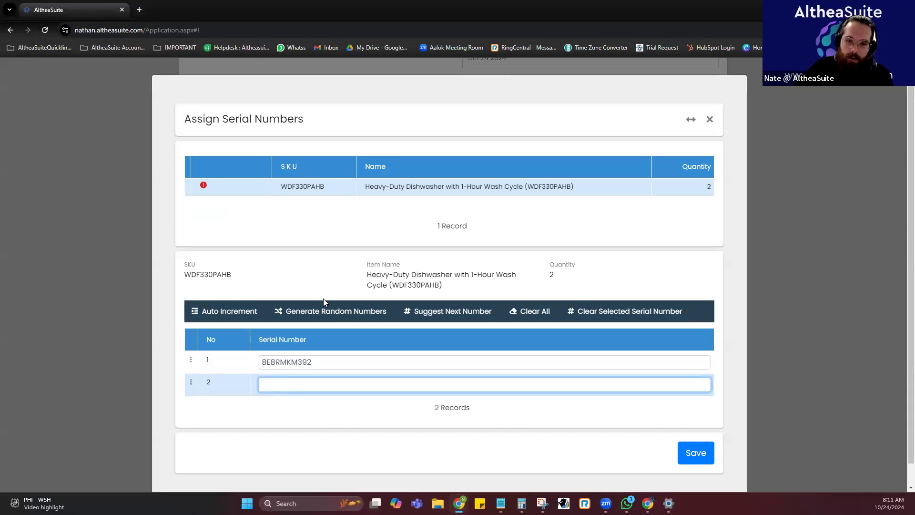
left_click(324, 311)
left_click(539, 306)
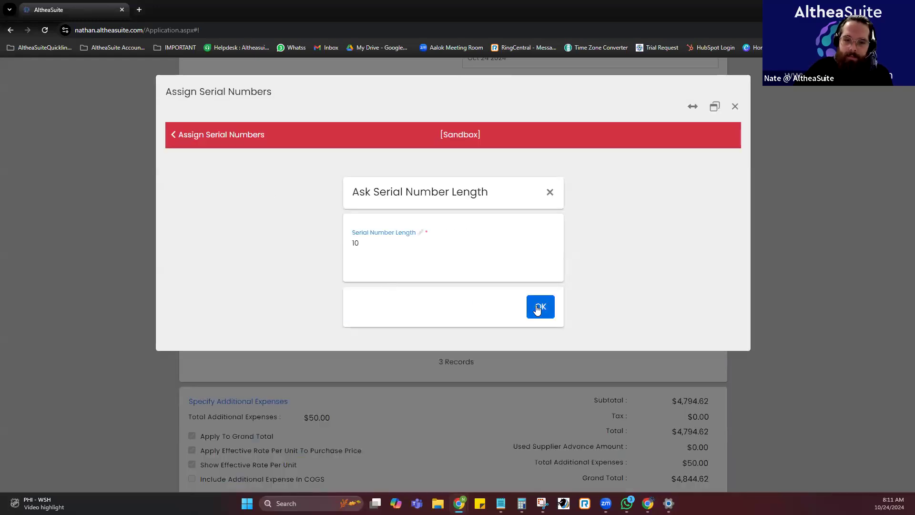
left_click(694, 452)
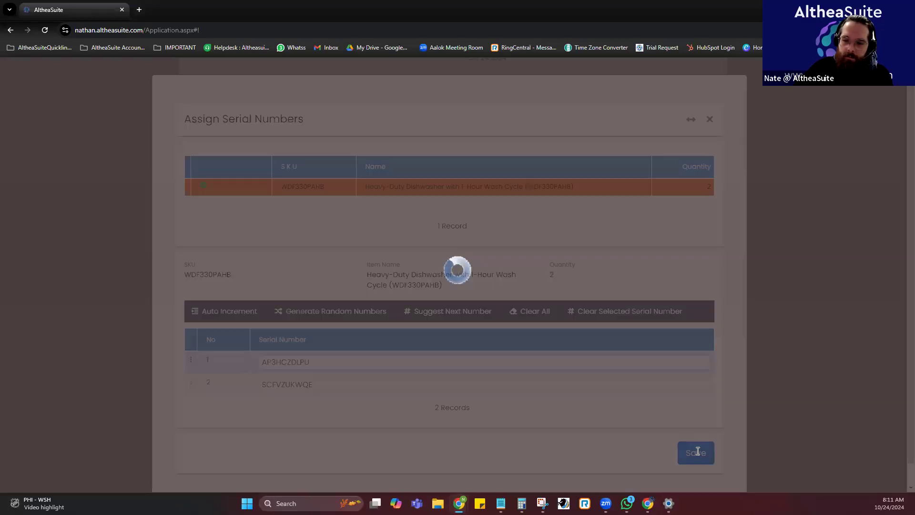
scroll(645, 306, "down", 1)
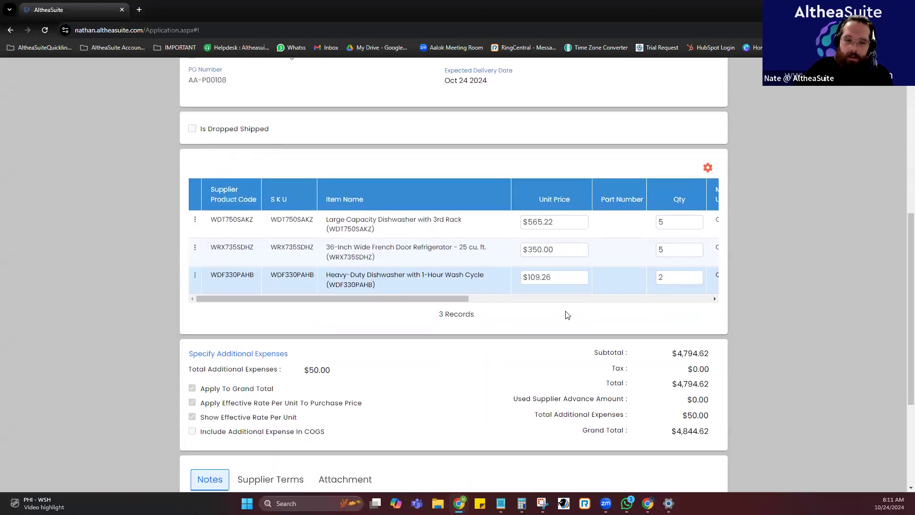
scroll(567, 315, "down", 4)
scroll(566, 312, "up", 10)
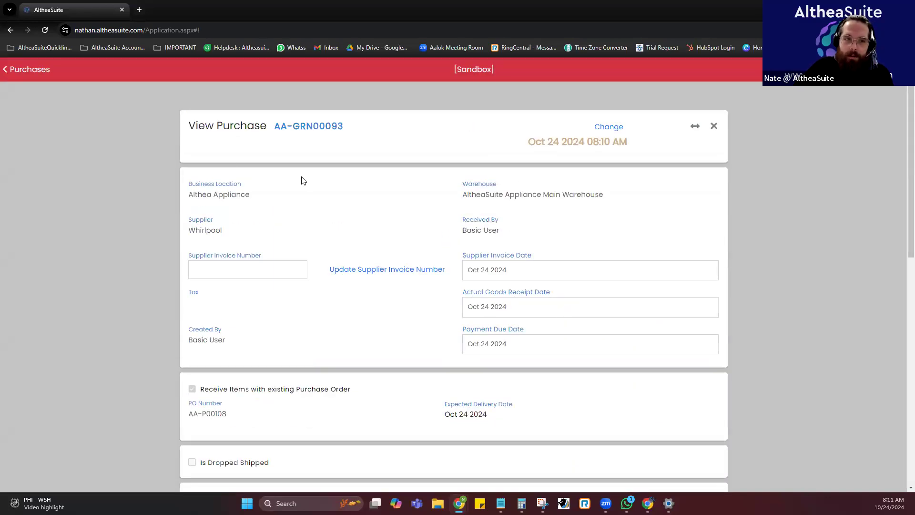
left_click(713, 126)
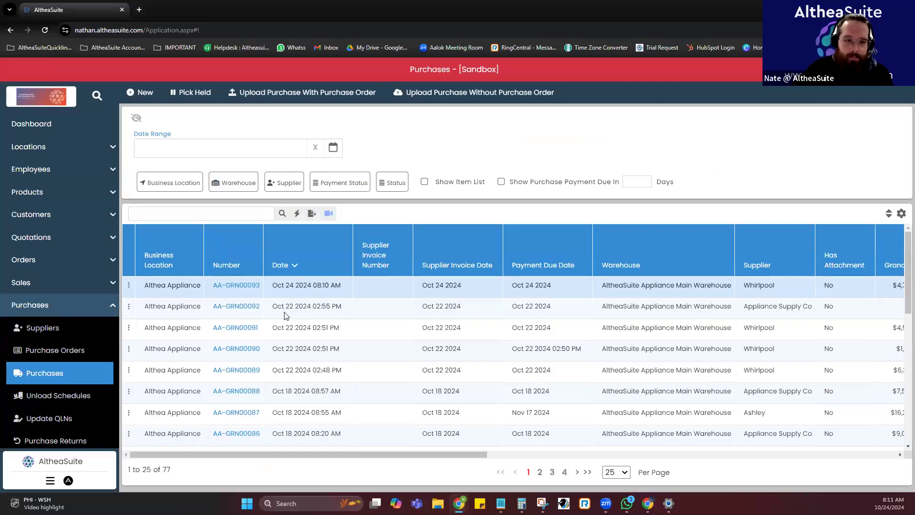
Start a new purchase from the partially complete Whirlpool purchase order in the purchase orders list.
left_click(80, 356)
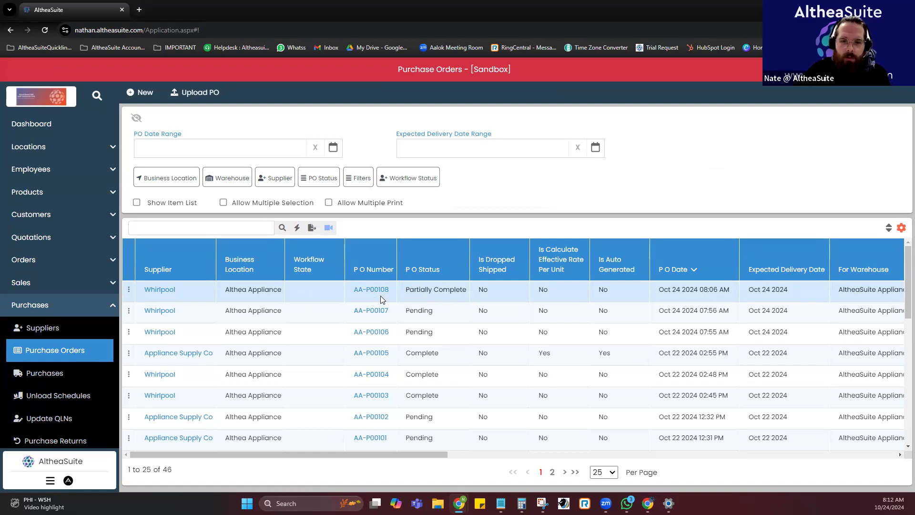
left_click(129, 288)
left_click(189, 288)
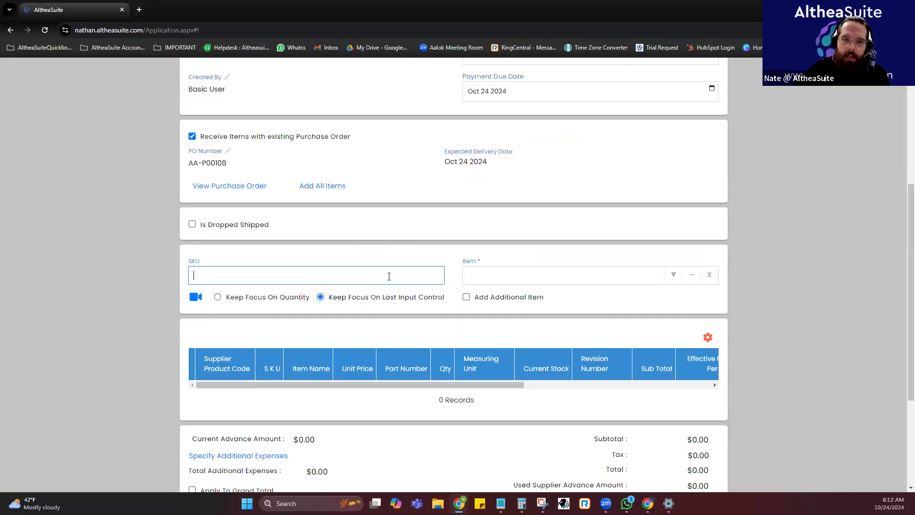
Add all outstanding items of the linked purchase order to the new purchase and review their quantities and rates.
scroll(388, 273, "up", 5)
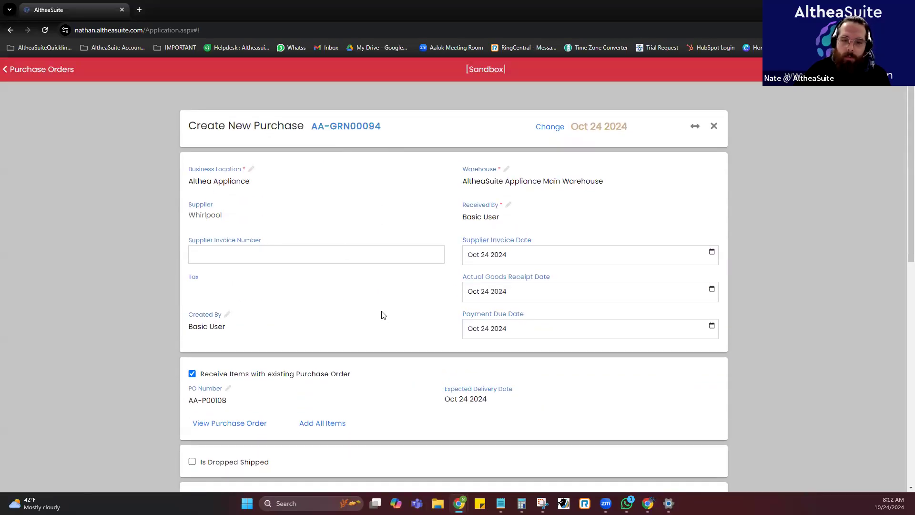
scroll(384, 314, "down", 3)
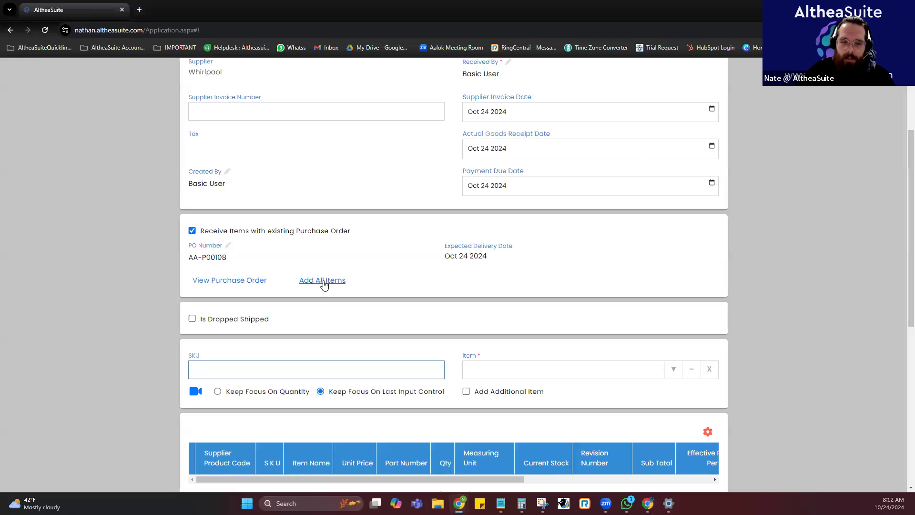
left_click(324, 282)
scroll(586, 380, "down", 3)
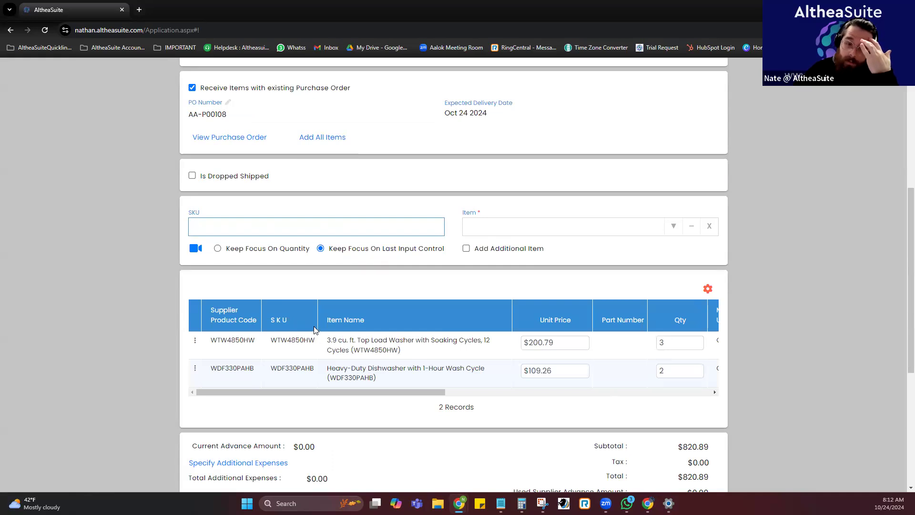
left_click_drag(306, 390, 440, 395)
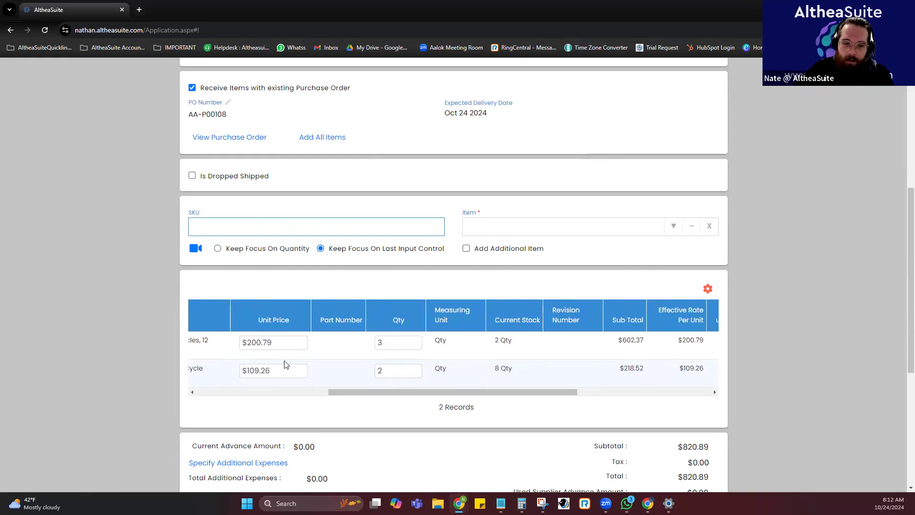
left_click_drag(386, 389, 255, 390)
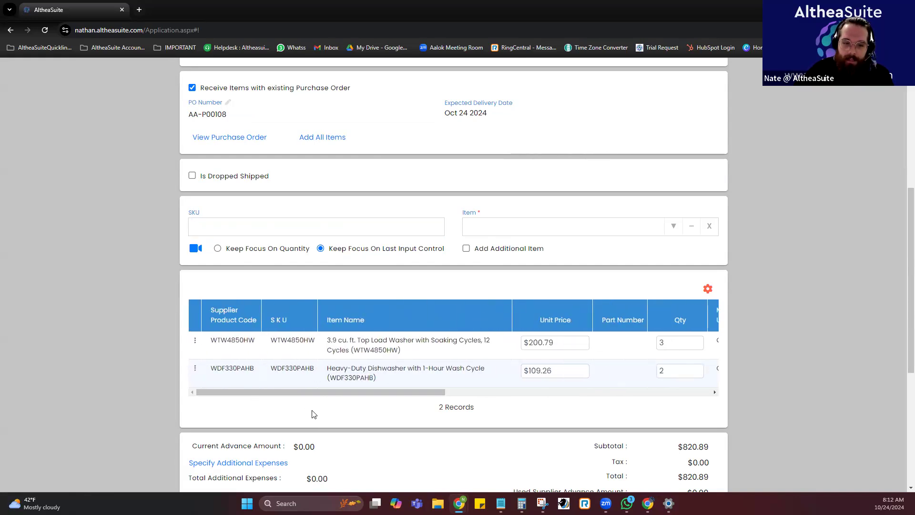
Specify freight charges of $25.00 as an additional expense of the purchase.
scroll(313, 414, "down", 3)
left_click(245, 320)
left_click(472, 229)
type("25")
left_click(548, 232)
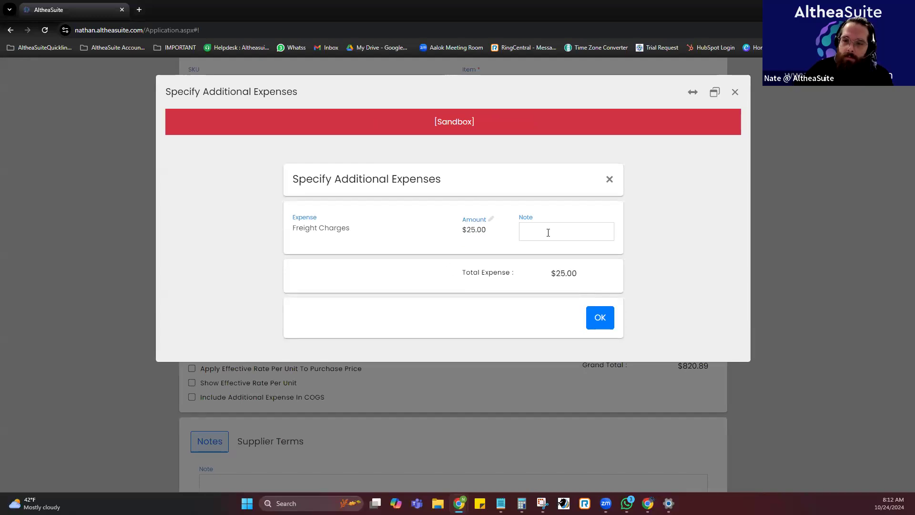
left_click(603, 319)
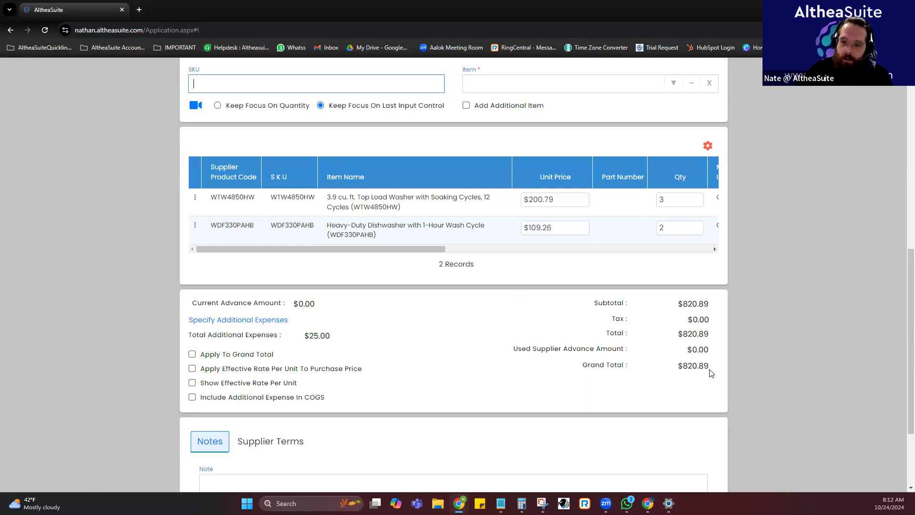
Apply the additional expense to the grand total and the effective rate per unit to the purchase price, and show the effective rate.
left_click(235, 354)
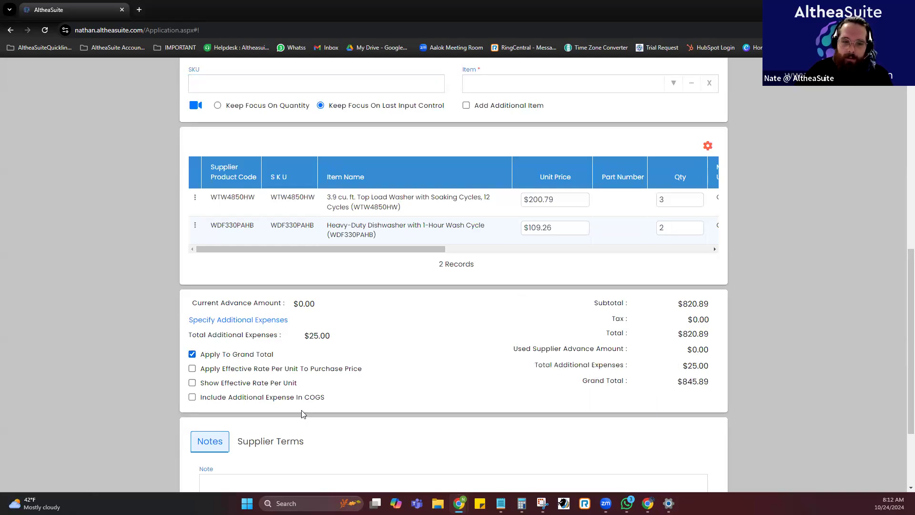
left_click(272, 368)
left_click(278, 382)
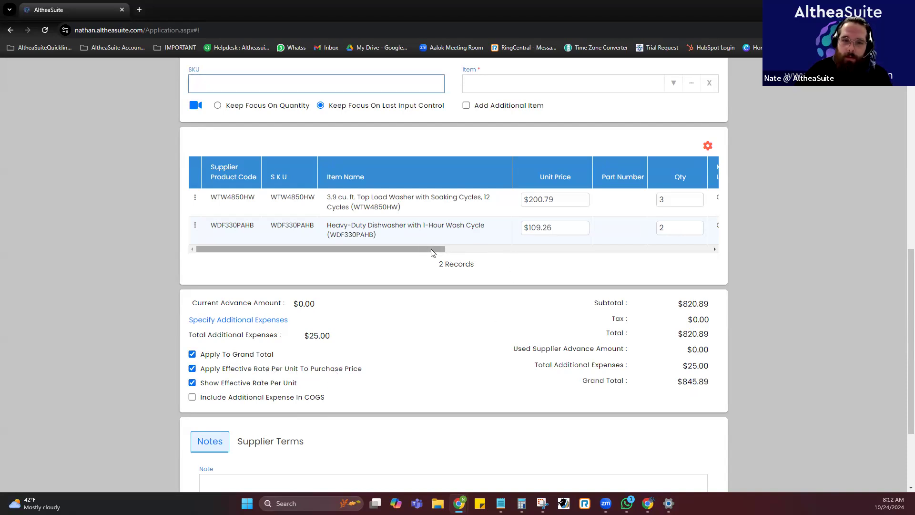
left_click_drag(431, 249, 491, 247)
Create the purchase and generate random serial numbers of length 10 for the three top load washers WTW4850HW.
scroll(462, 327, "down", 3)
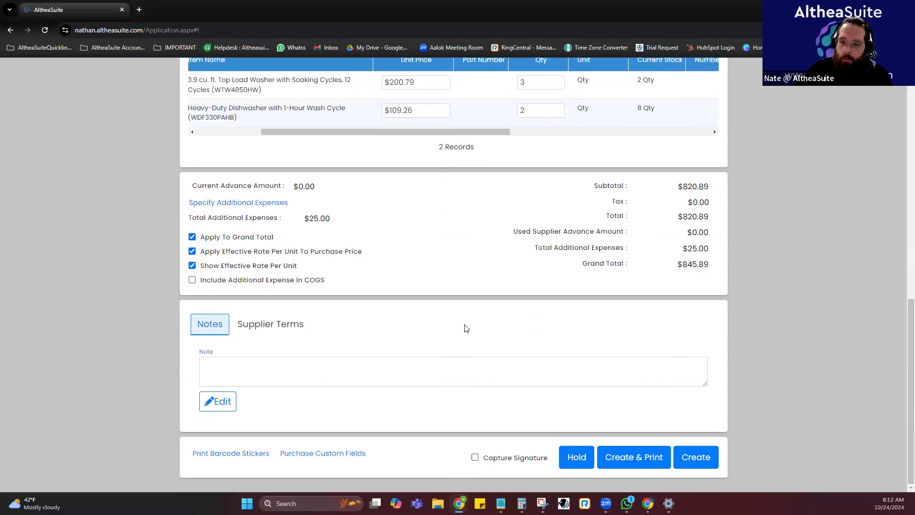
left_click(690, 455)
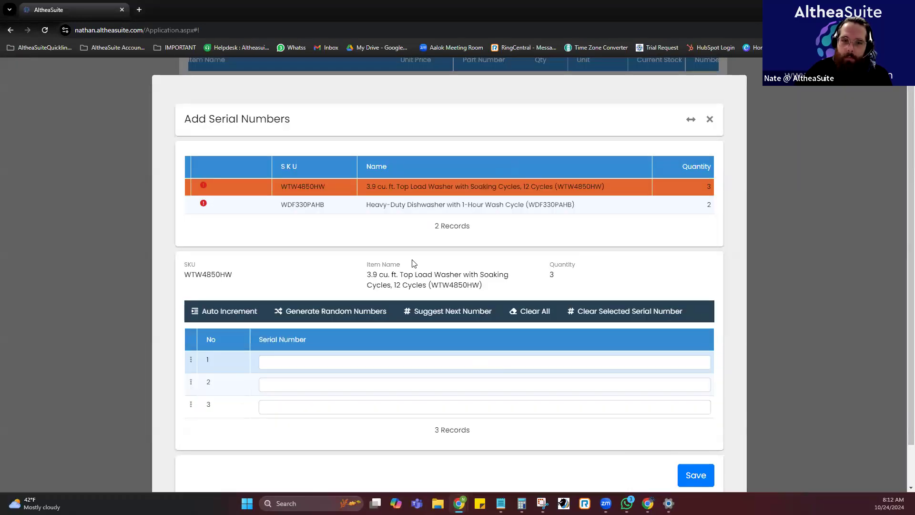
left_click(323, 318)
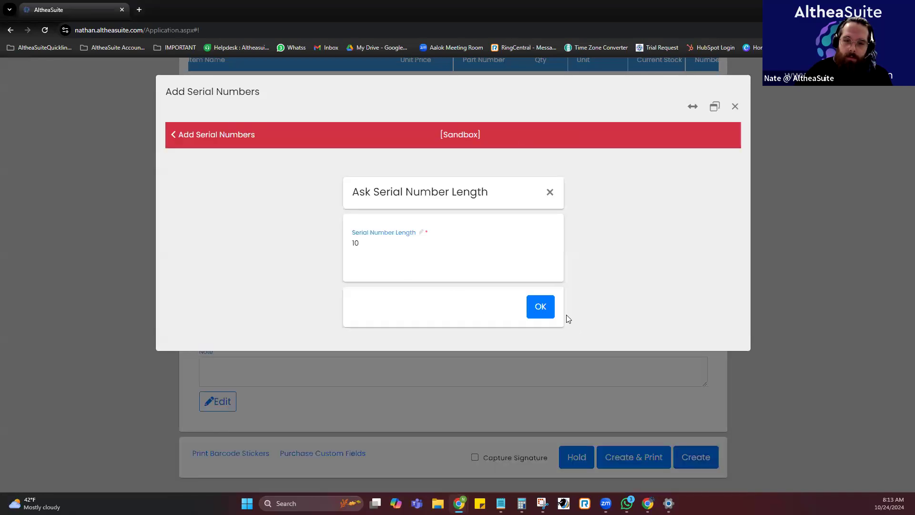
left_click(540, 306)
Generate random serial numbers for the two heavy-duty dishwashers WDF330PAHB and save the new purchase's serial numbers.
left_click(351, 206)
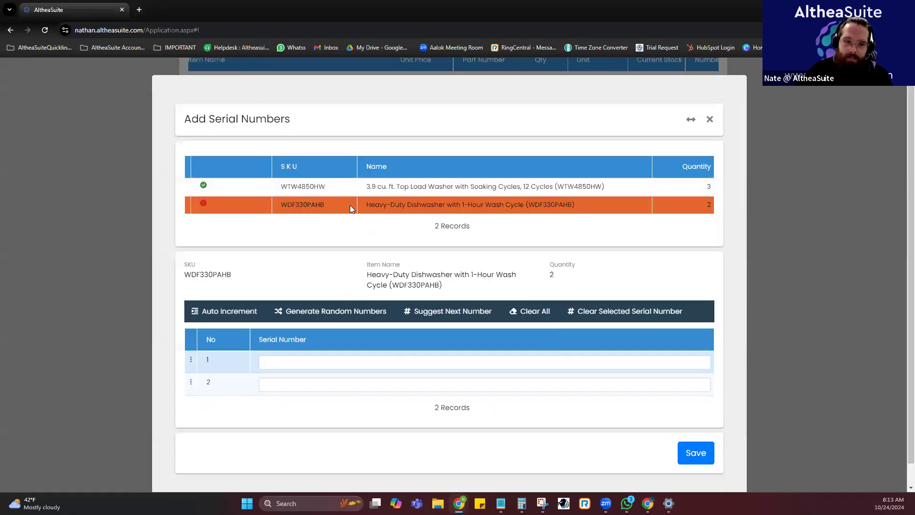
left_click(344, 307)
left_click(540, 307)
left_click(695, 450)
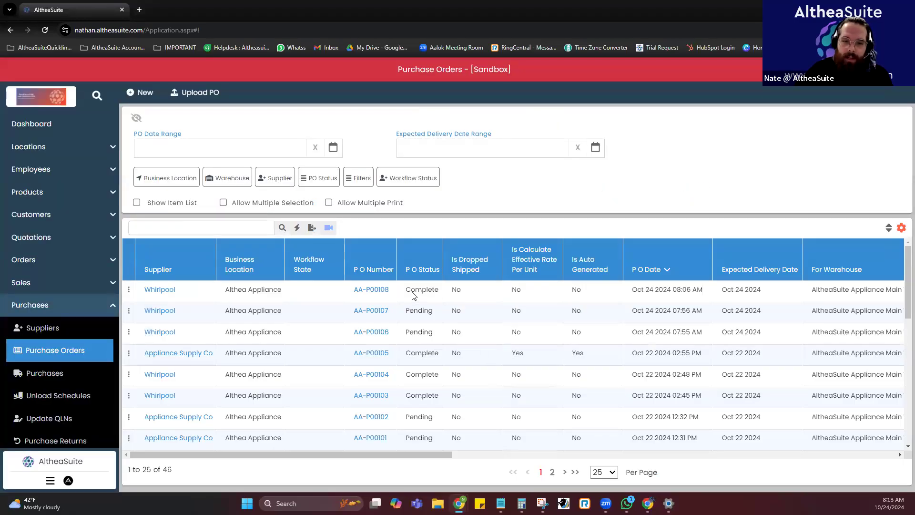
Search the purchases for the completed Whirlpool purchase order's number and review the linked purchases' totals, status and order details.
double_click(428, 294)
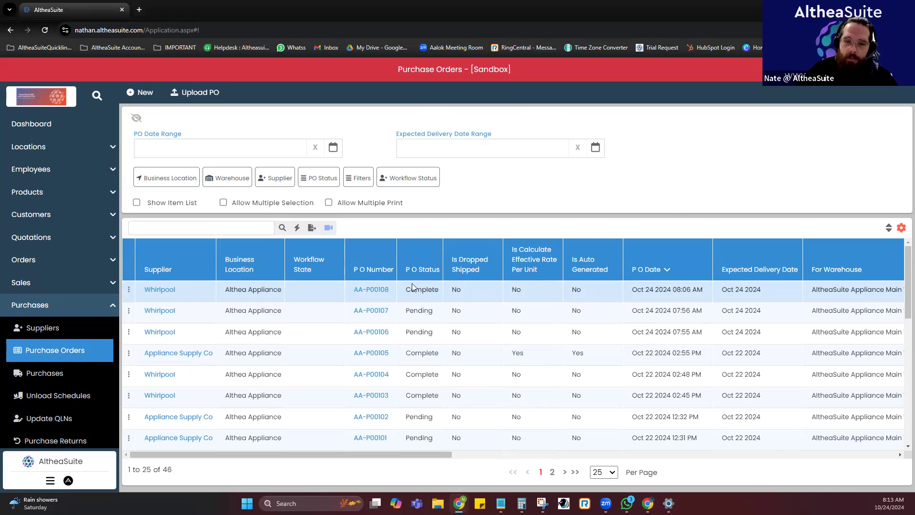
left_click_drag(388, 291, 353, 291)
key("ctrl+c")
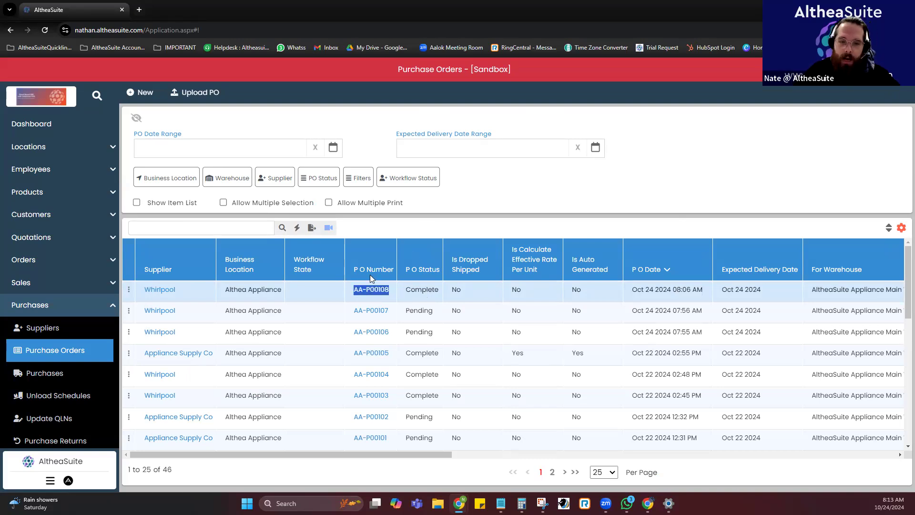
left_click(45, 373)
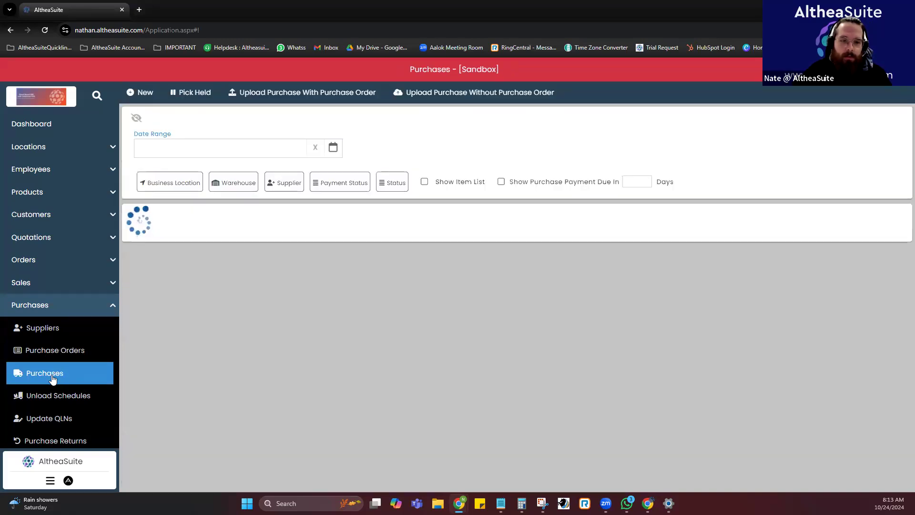
key("ctrl+v")
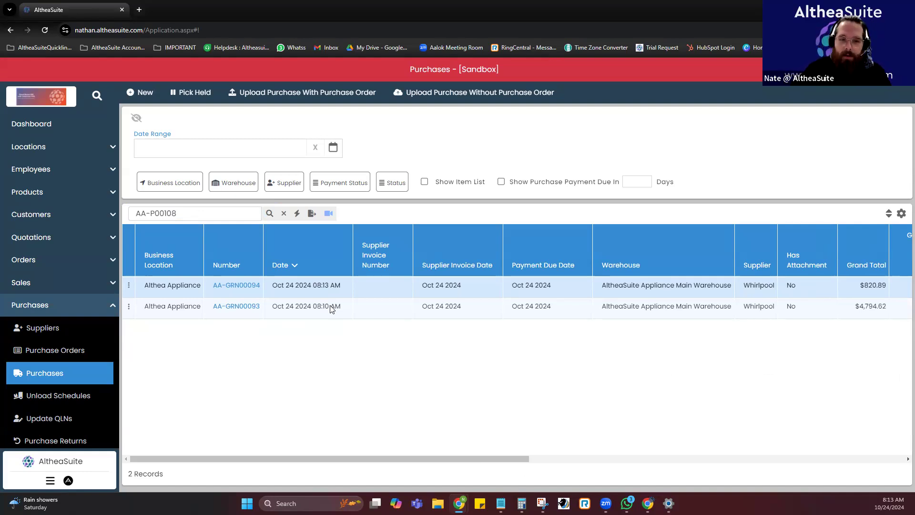
scroll(488, 317, "right", 10)
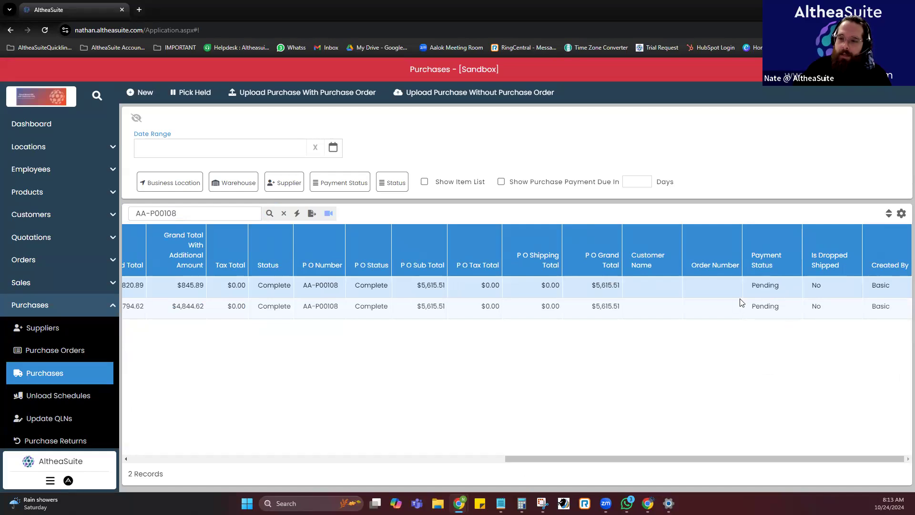
scroll(349, 310, "left", 10)
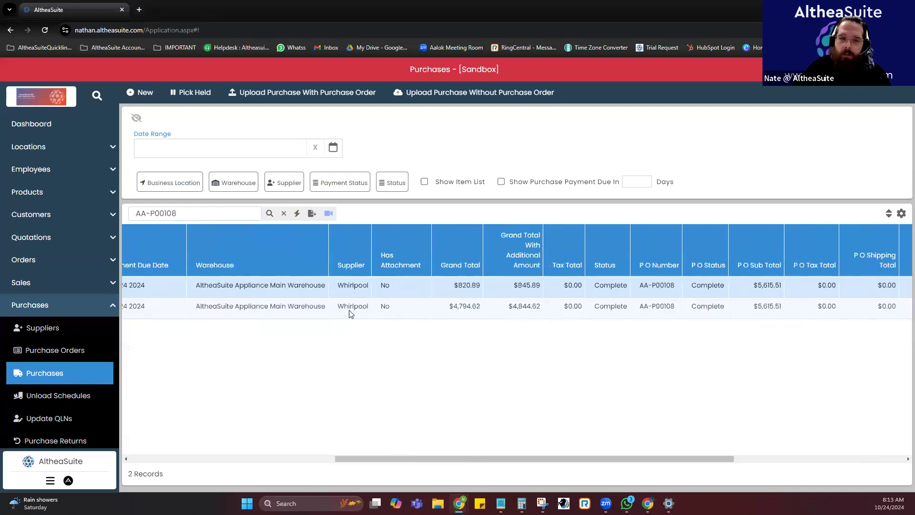
scroll(414, 304, "left", 10)
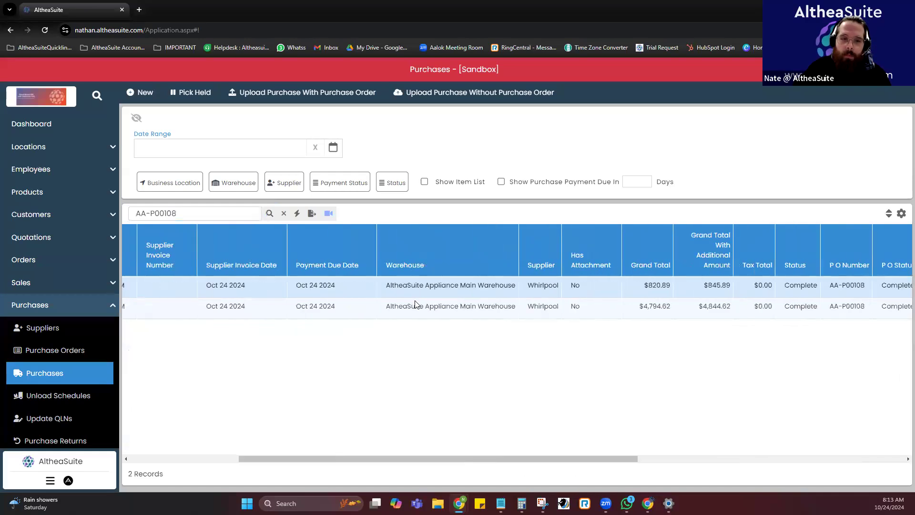
Start a new purchase order with supplier Fisher Paykal and warehouse AltheaSuite Appliance Main Warehouse.
scroll(99, 367, "down", 2)
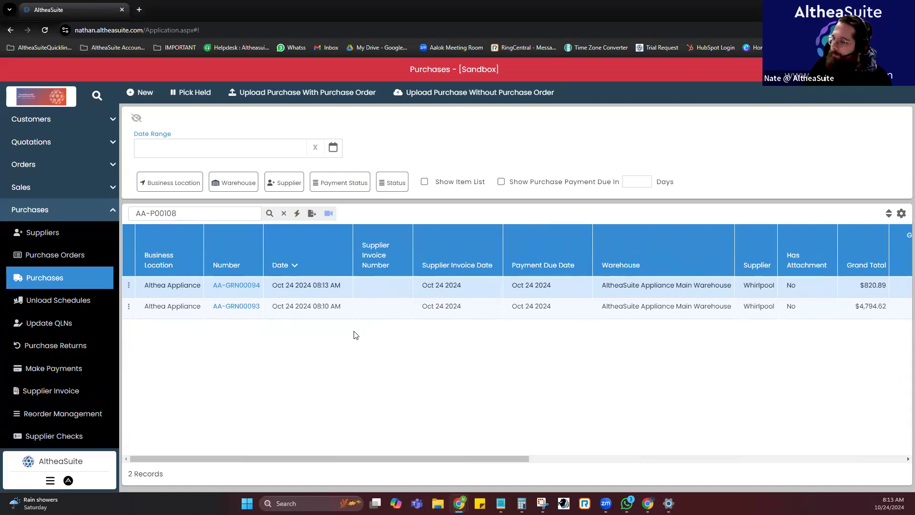
left_click(83, 260)
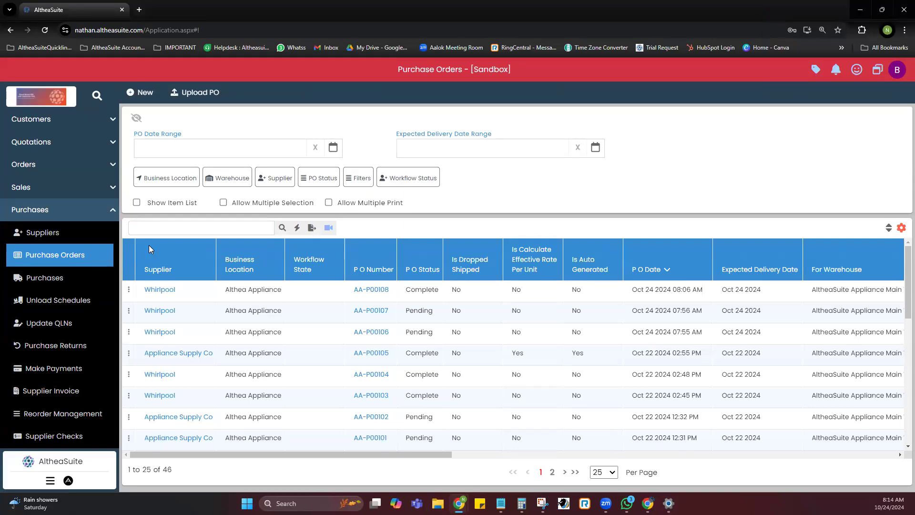
left_click(140, 93)
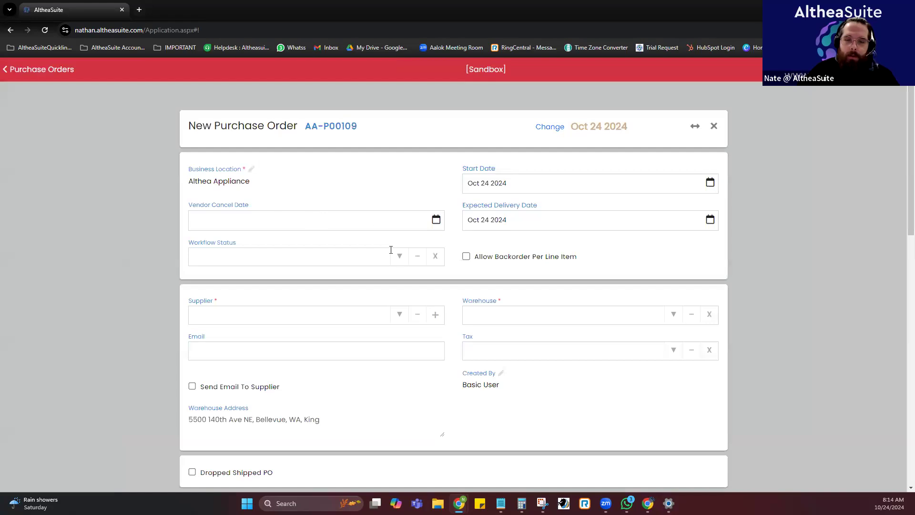
left_click(399, 314)
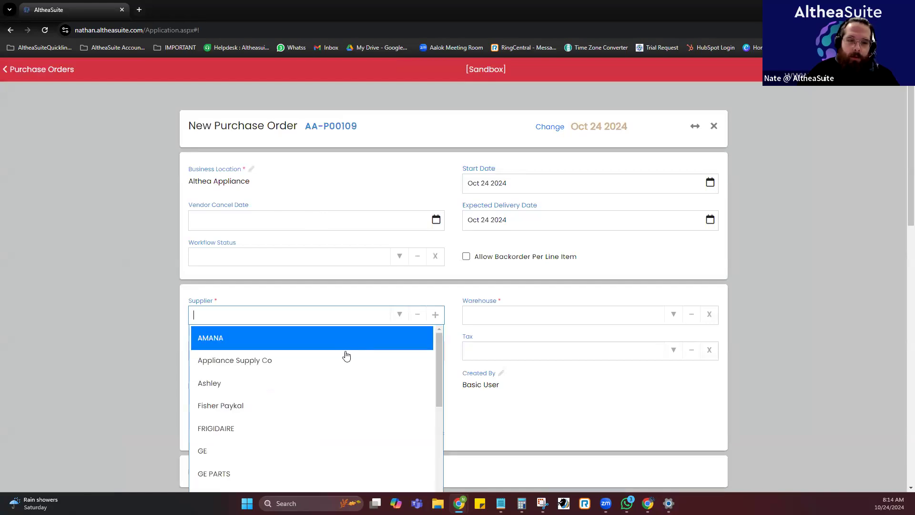
scroll(333, 370, "down", 1)
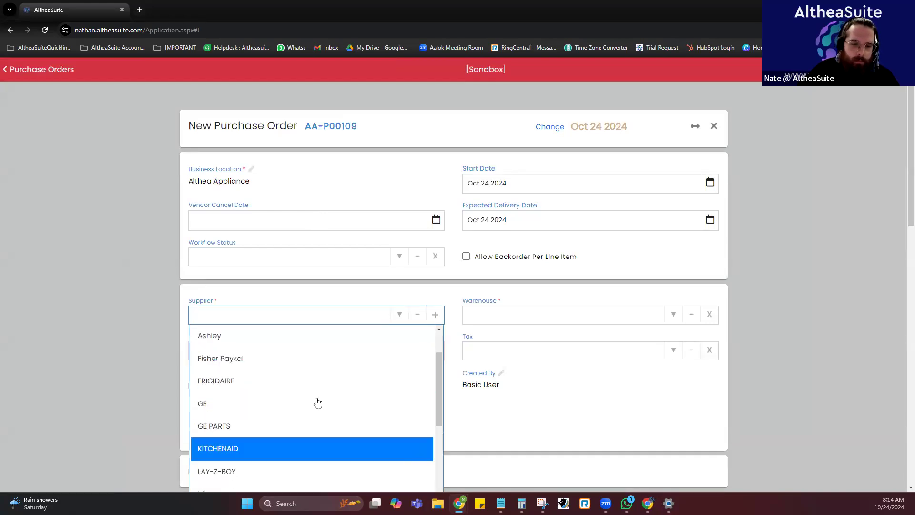
left_click(301, 361)
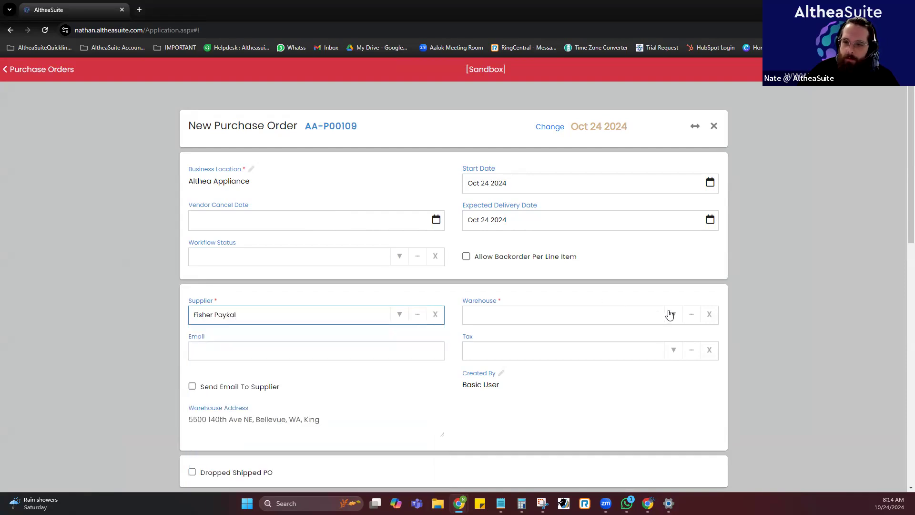
left_click(669, 315)
left_click(619, 367)
Add the BEDROOM category items Drawer Chest (071155), Nightstand (071355) and Louie P's King Sleigh Bed (07176B) to the purchase order.
scroll(589, 342, "down", 3)
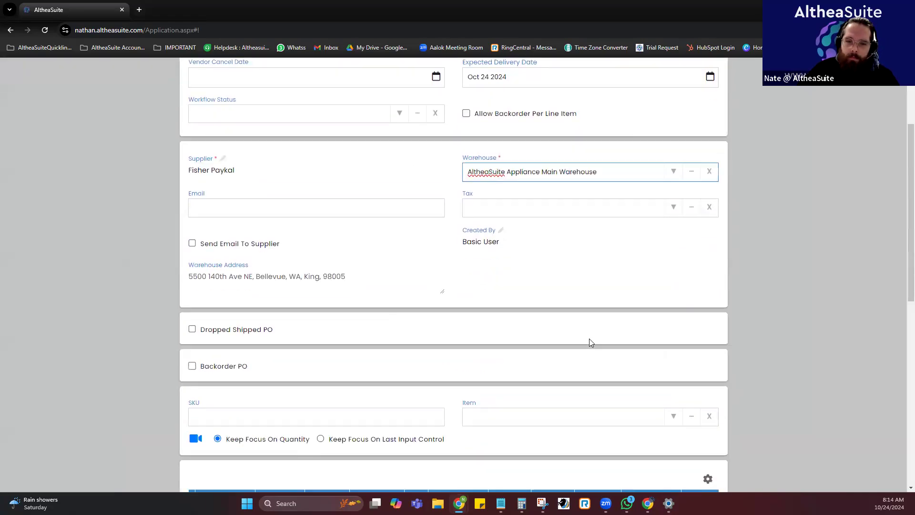
scroll(590, 342, "down", 2)
left_click(690, 320)
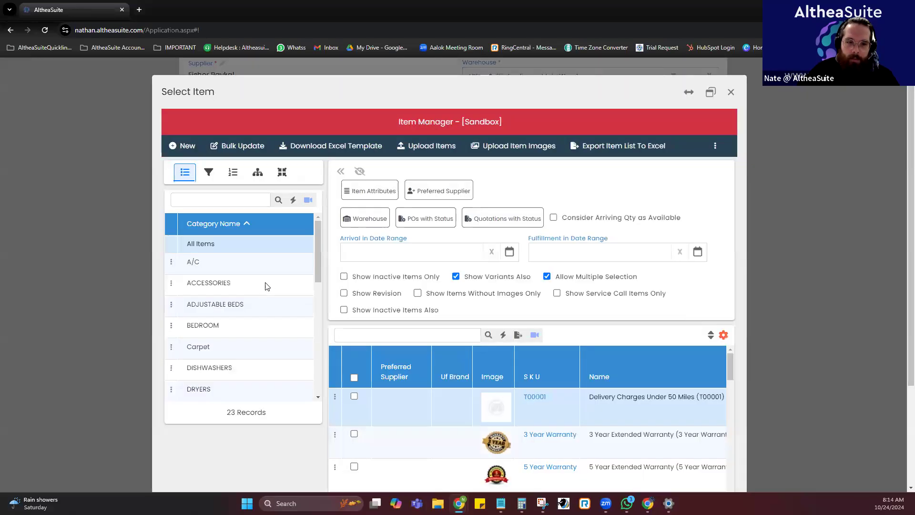
scroll(260, 304, "down", 2)
left_click(236, 281)
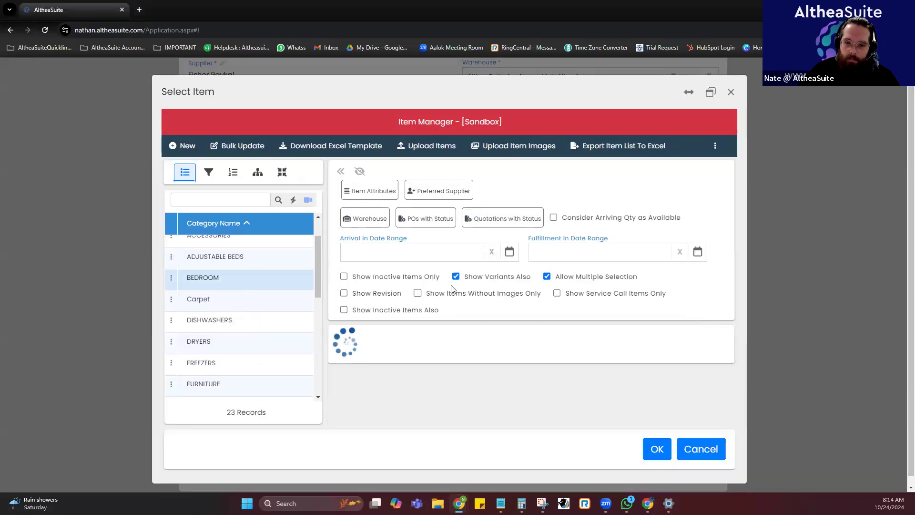
scroll(429, 328, "down", 2)
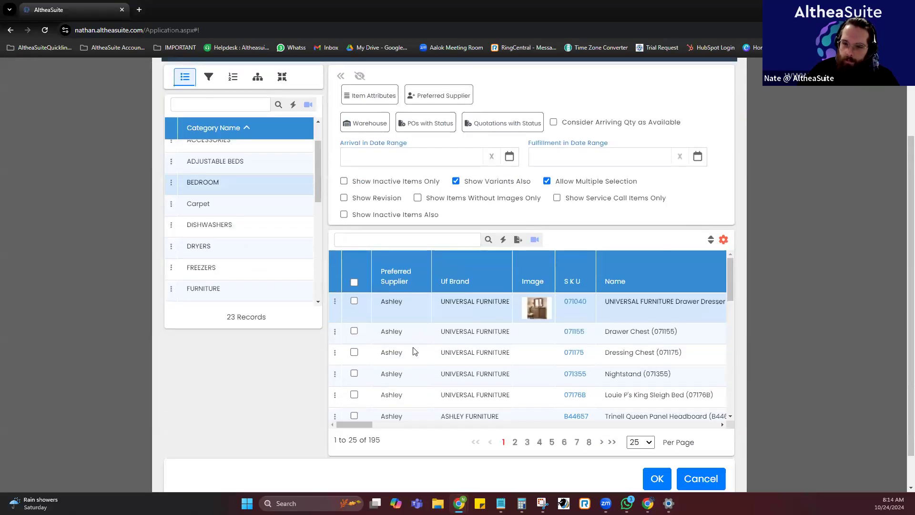
left_click(354, 331)
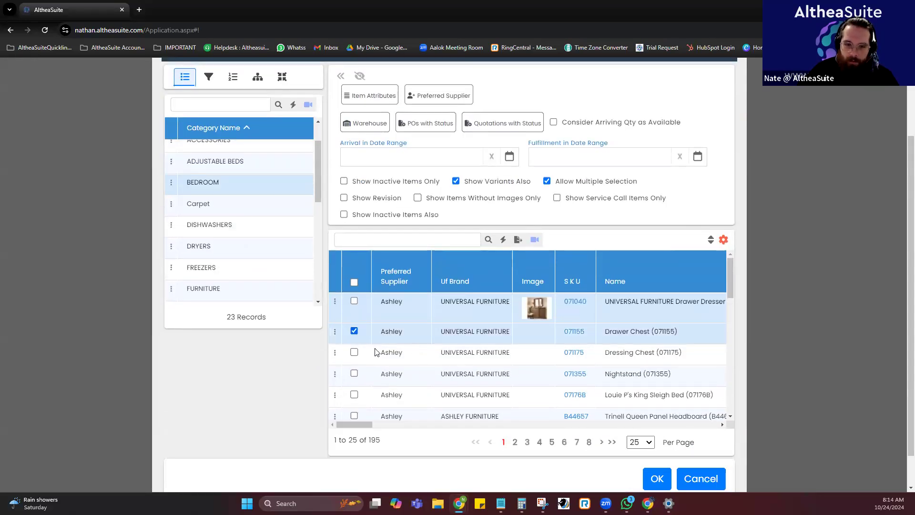
left_click(354, 373)
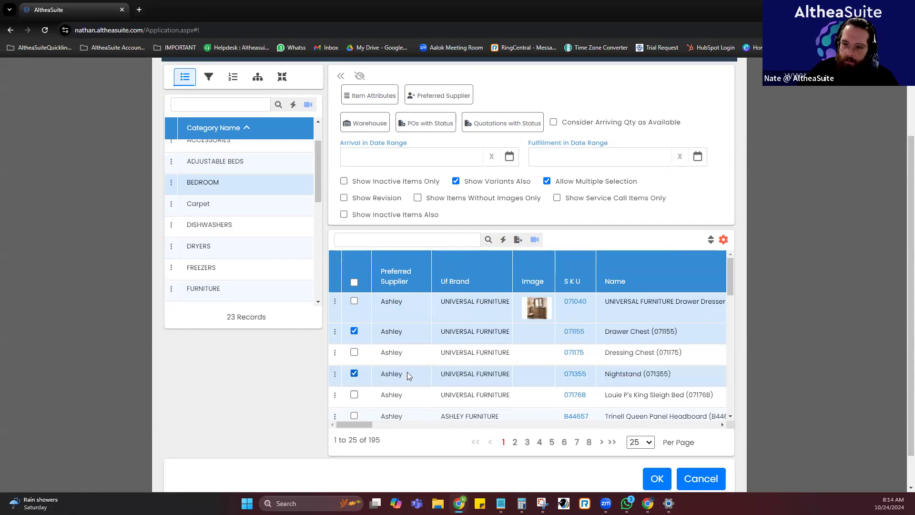
scroll(426, 376, "down", 1)
left_click(354, 347)
left_click(655, 478)
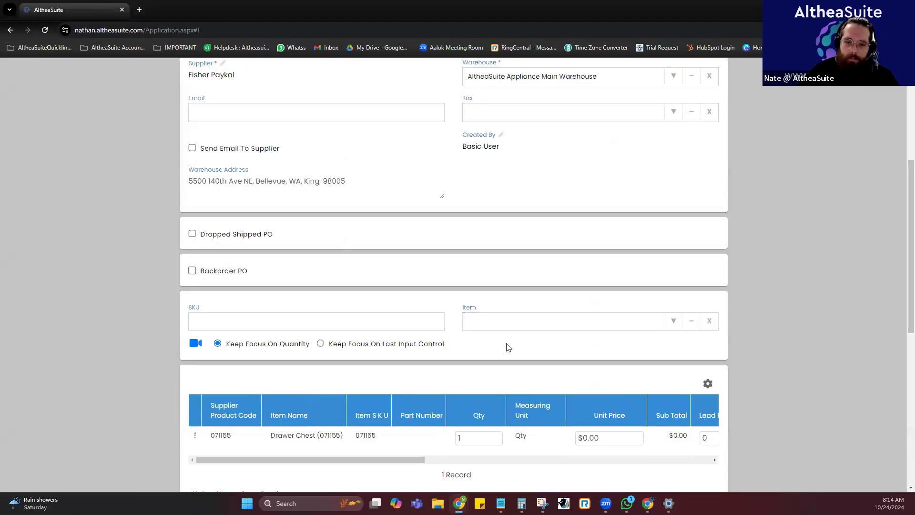
Set the quantity to 10 for each of the drawer chest, nightstand and king sleigh bed.
scroll(506, 347, "down", 1)
left_click(498, 386)
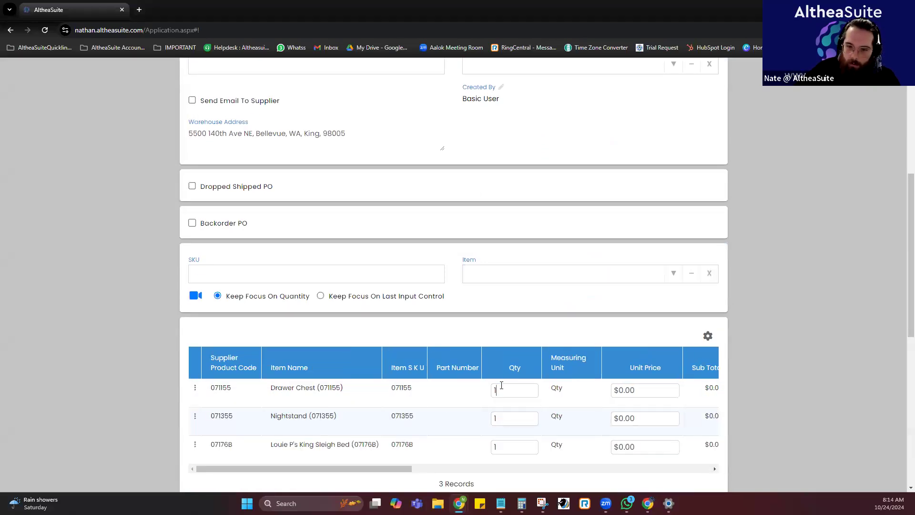
left_click(499, 389)
type("10")
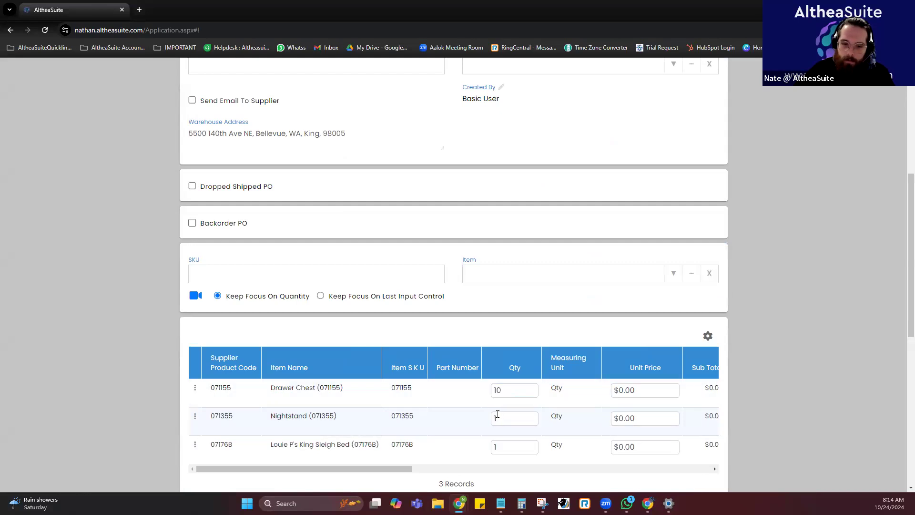
left_click(496, 417)
type("10")
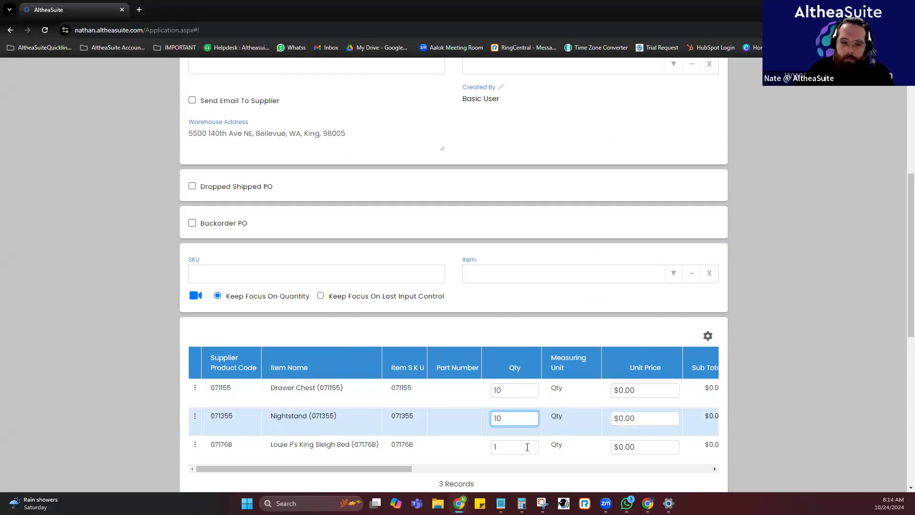
left_click(527, 447)
type("10")
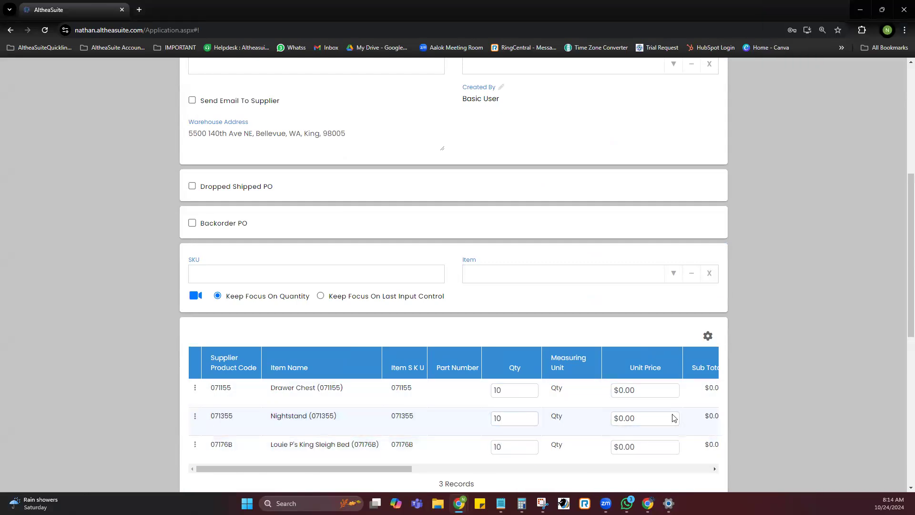
left_click(350, 394)
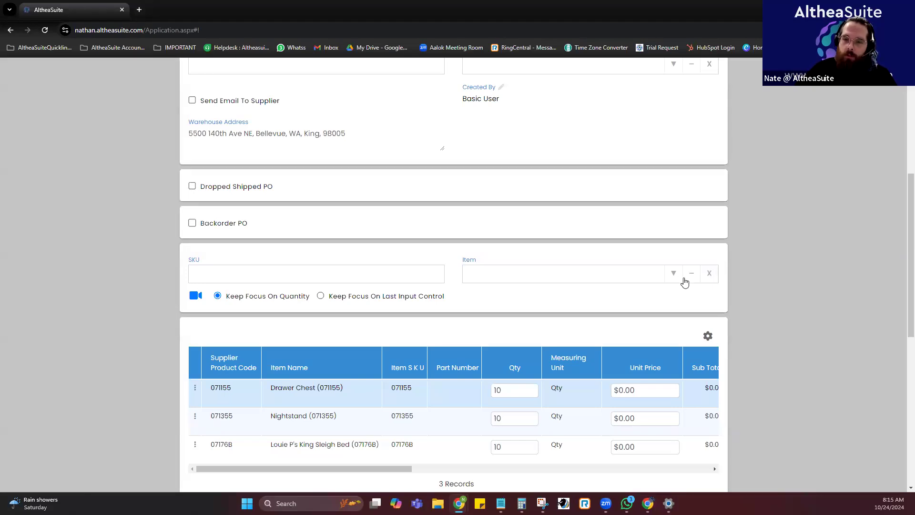
List the DISHWASHERS category in the item selection and open the details of the Large Capacity Dishwasher WDT750SAKZ.
scroll(651, 321, "down", 1)
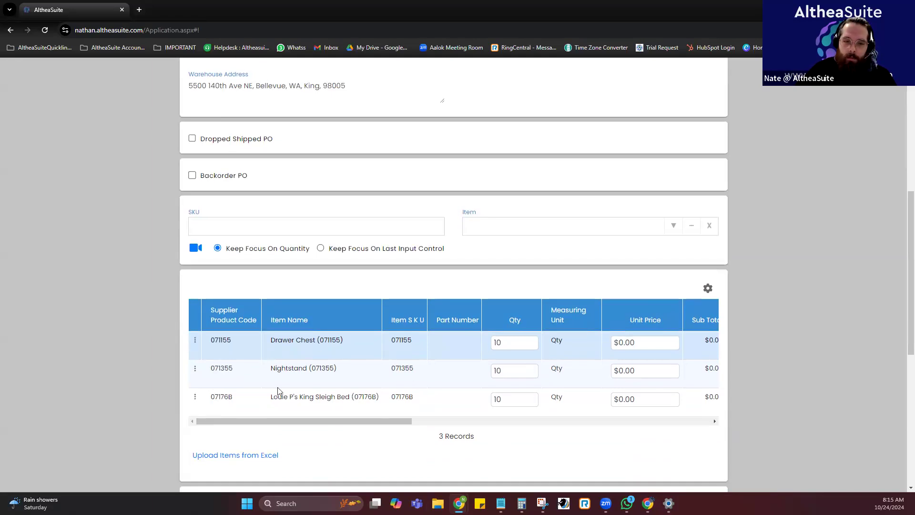
left_click(691, 225)
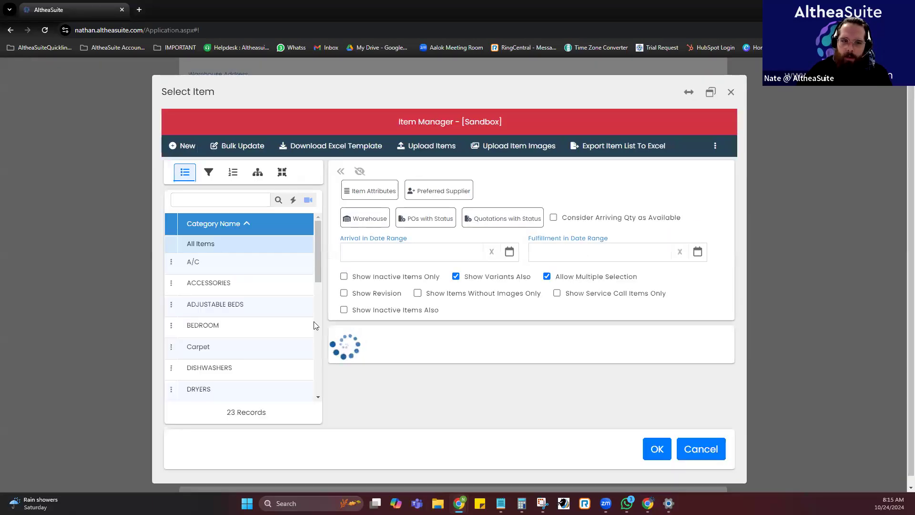
left_click(248, 372)
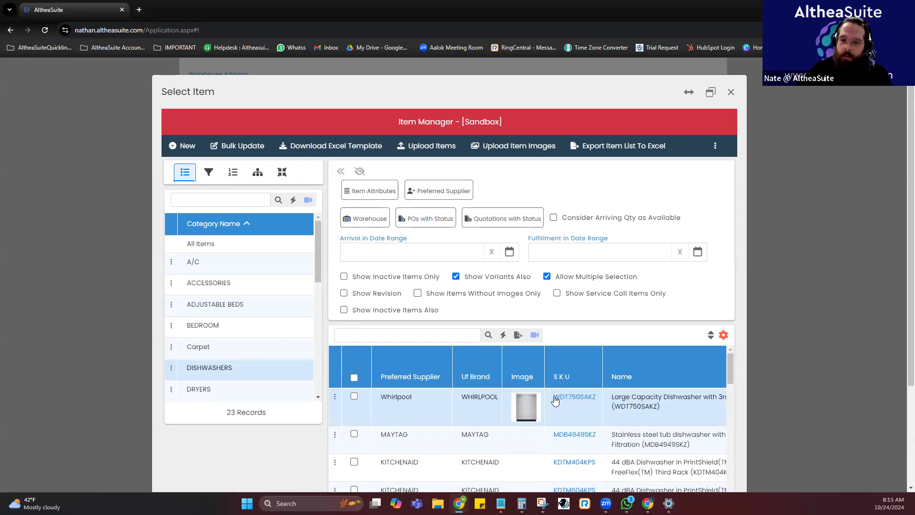
left_click(574, 396)
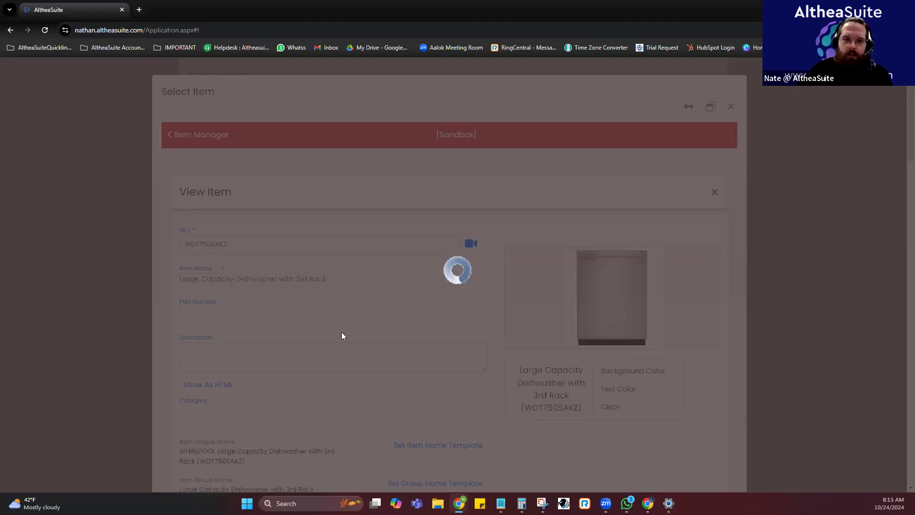
Examine the dishwasher's item options, especially the serial number setting and the fixed warranty option.
scroll(559, 323, "down", 6)
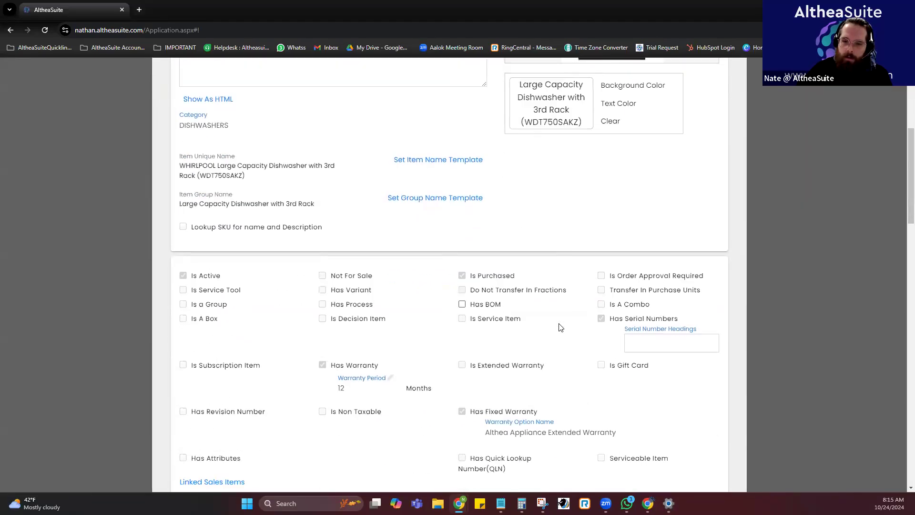
triple_click(664, 323)
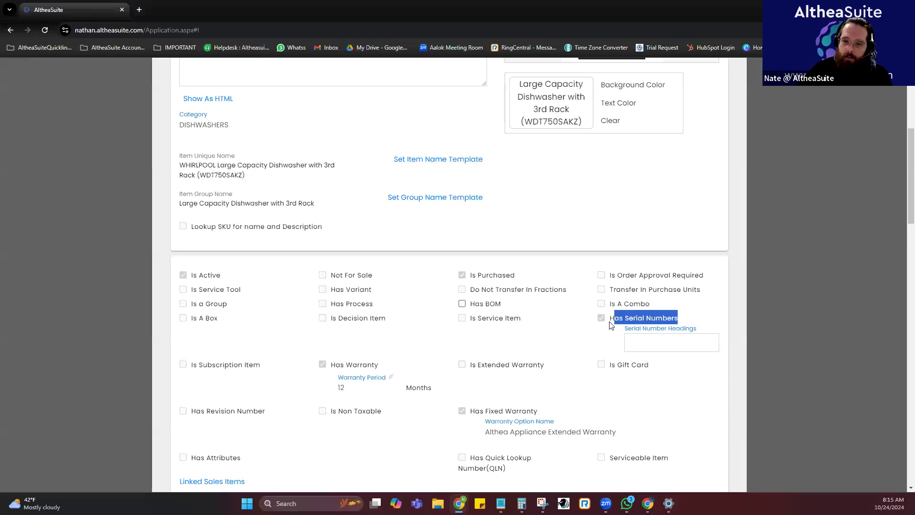
left_click(633, 345)
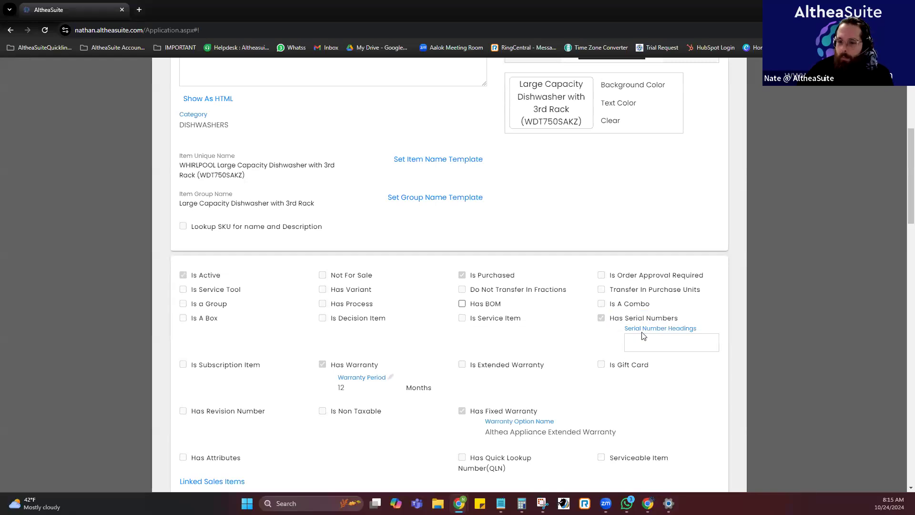
scroll(669, 290, "down", 1)
scroll(668, 290, "down", 1)
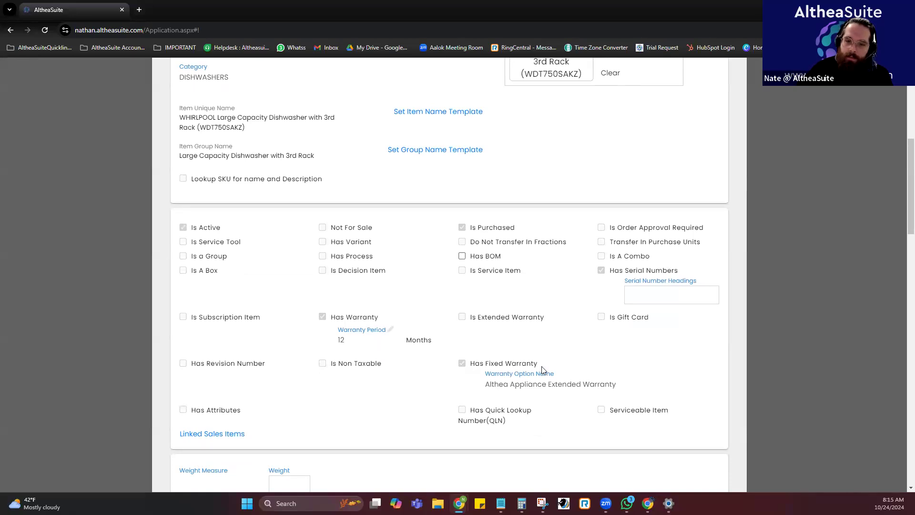
left_click_drag(621, 389, 484, 388)
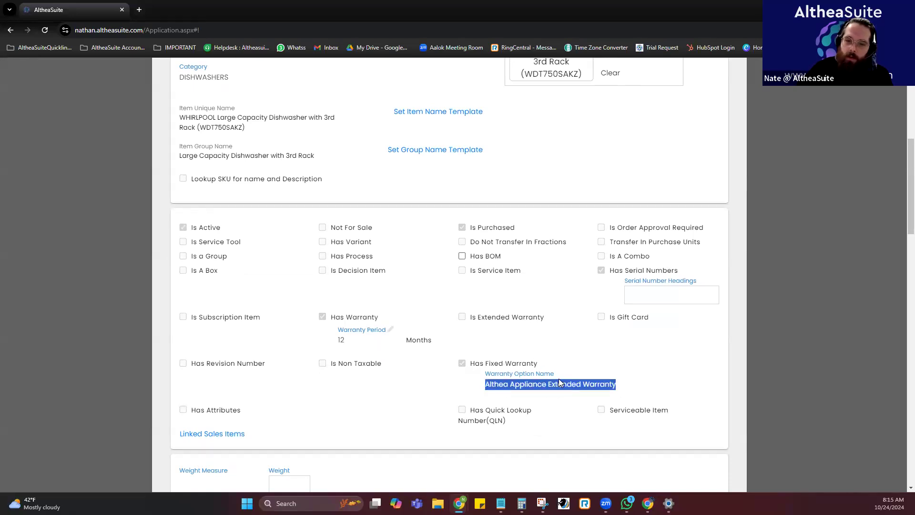
left_click(573, 329)
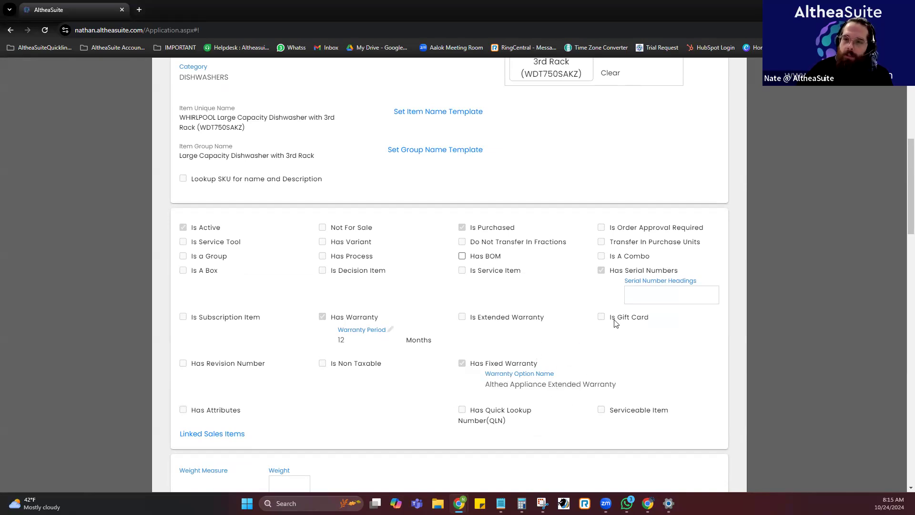
Close the dishwasher details and the item selection to return to the purchase order form.
scroll(709, 123, "up", 8)
left_click(730, 107)
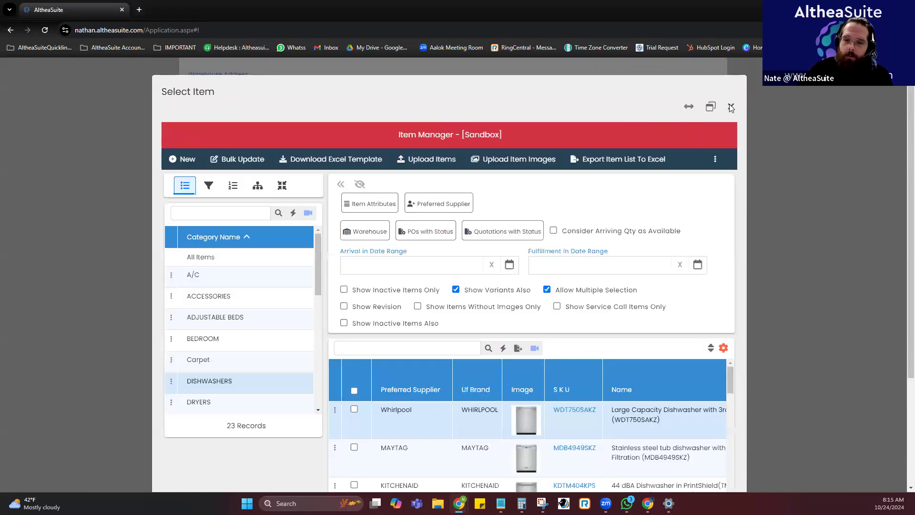
left_click(730, 107)
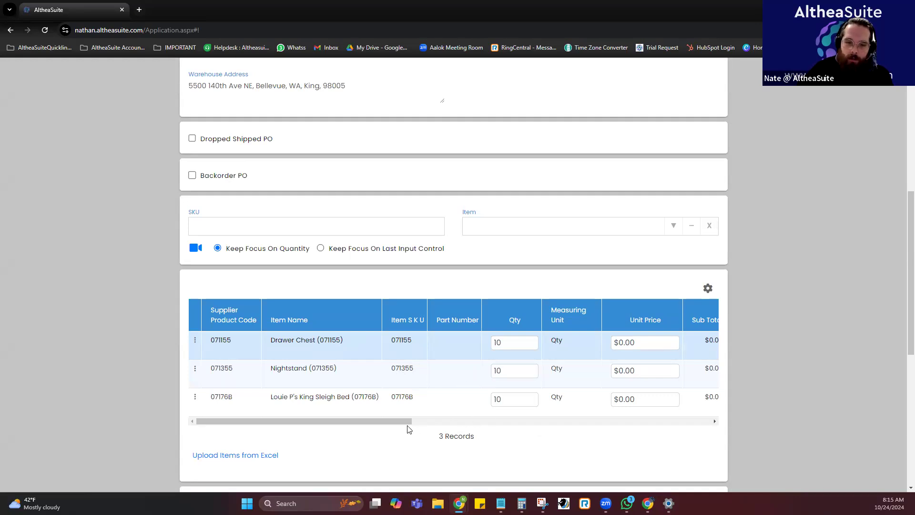
Set the unit prices to $150 for the drawer chest, $175 for the nightstand and $200 for the king sleigh bed, and create the purchase order.
scroll(650, 360, "down", 1)
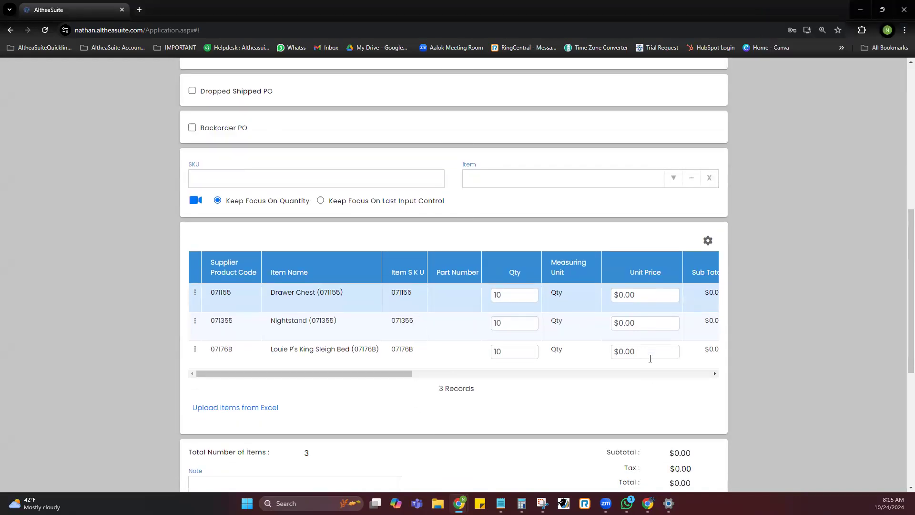
left_click(638, 293)
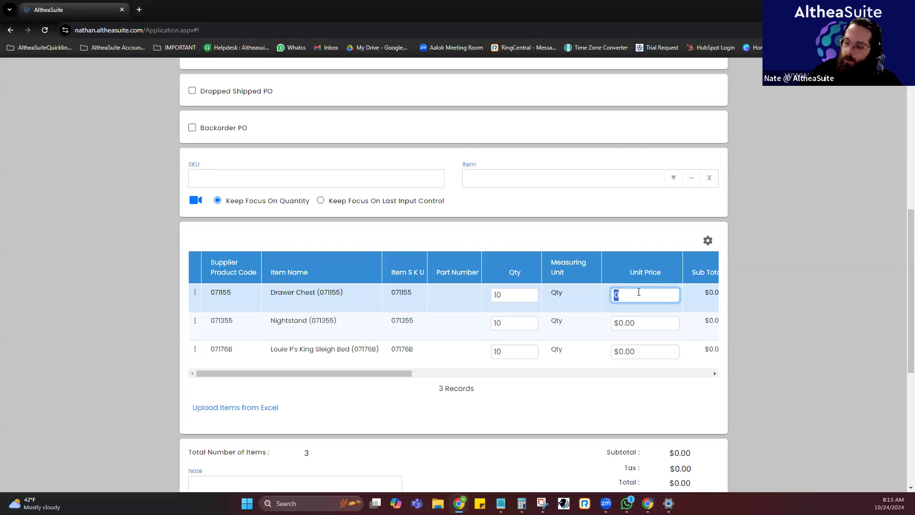
type("150")
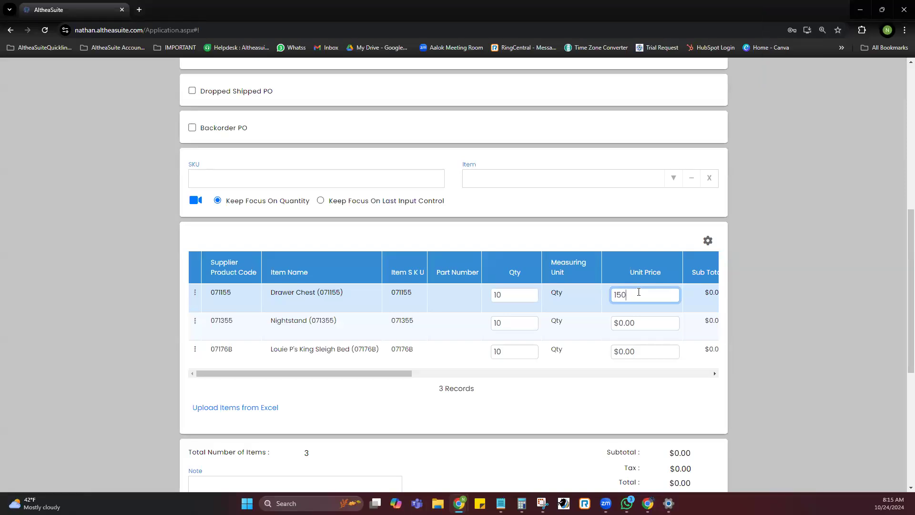
left_click(640, 320)
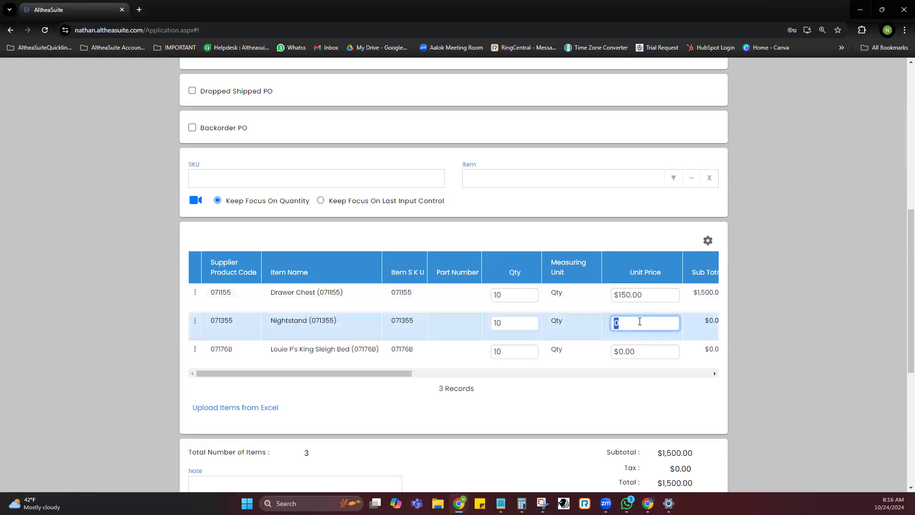
left_click(635, 390)
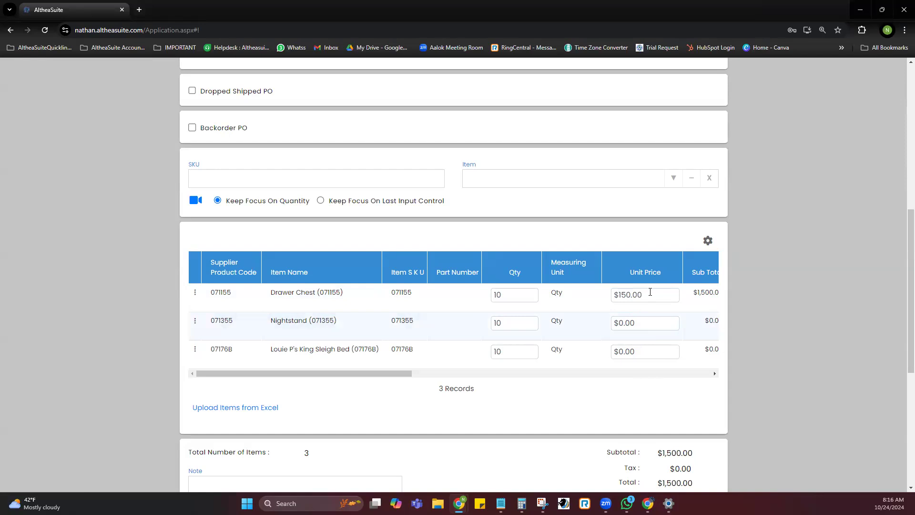
left_click(638, 322)
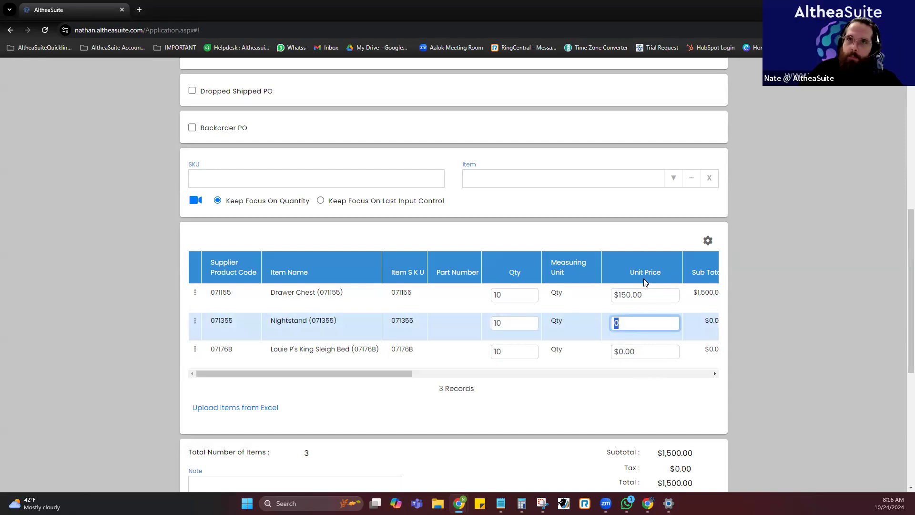
left_click(290, 296)
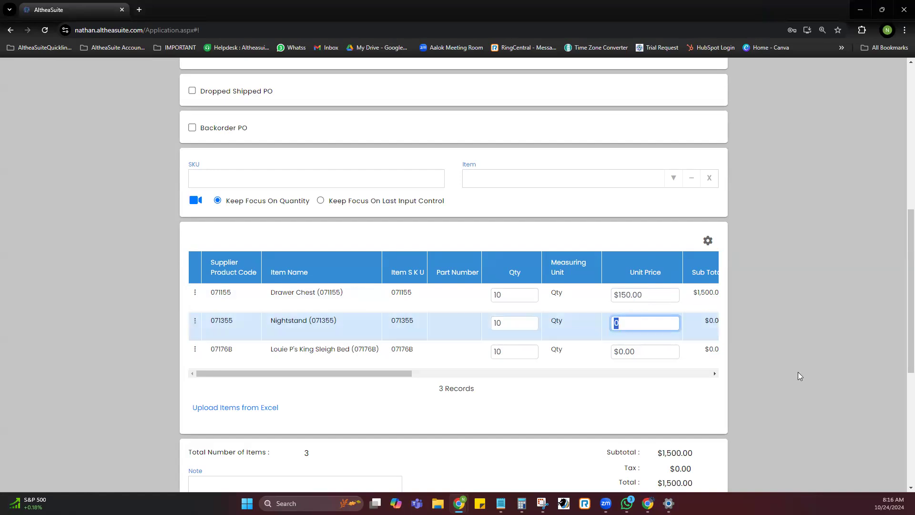
type("75")
left_click(660, 350)
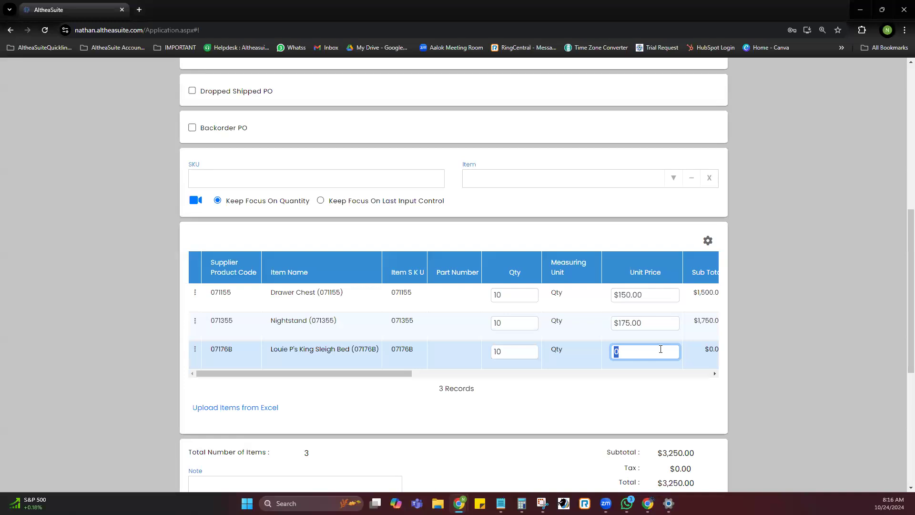
type("200")
left_click(648, 391)
scroll(680, 410, "down", 6)
left_click(694, 455)
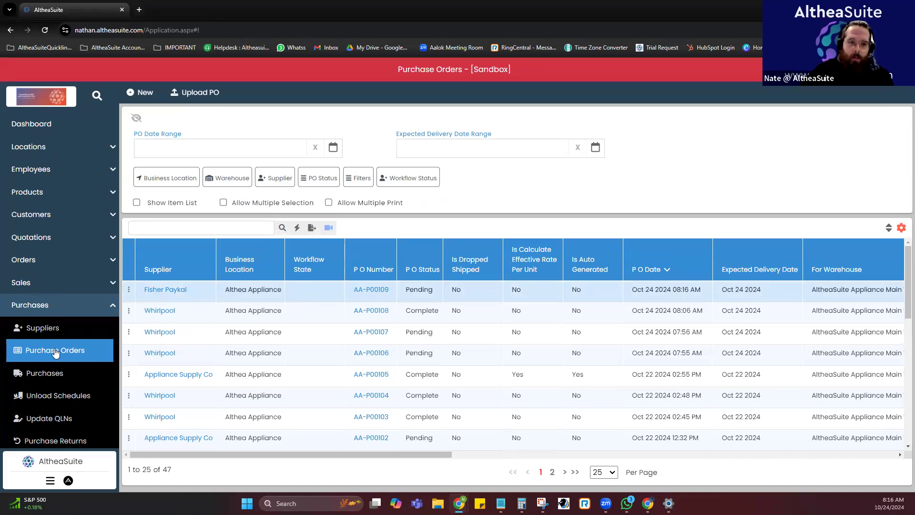
Start a goods receipt from the new Fisher Paykal purchase order and add all of its items.
left_click(128, 289)
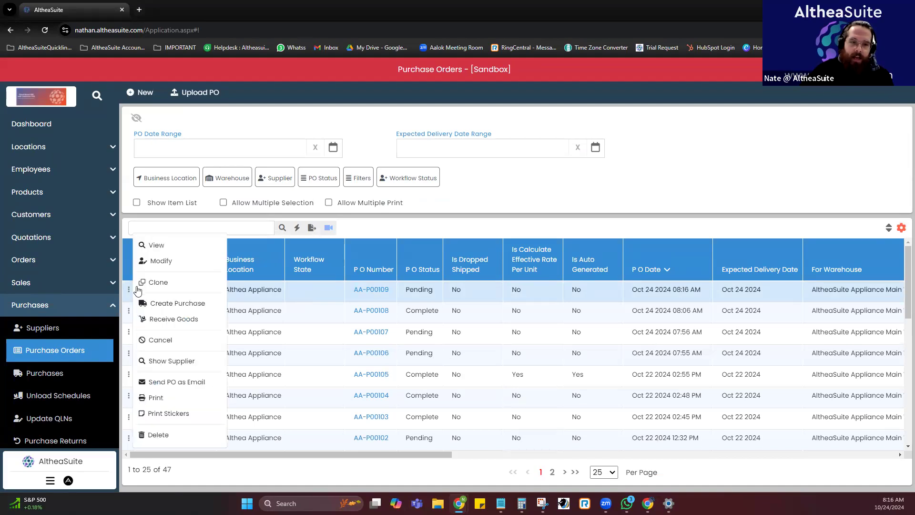
left_click(183, 319)
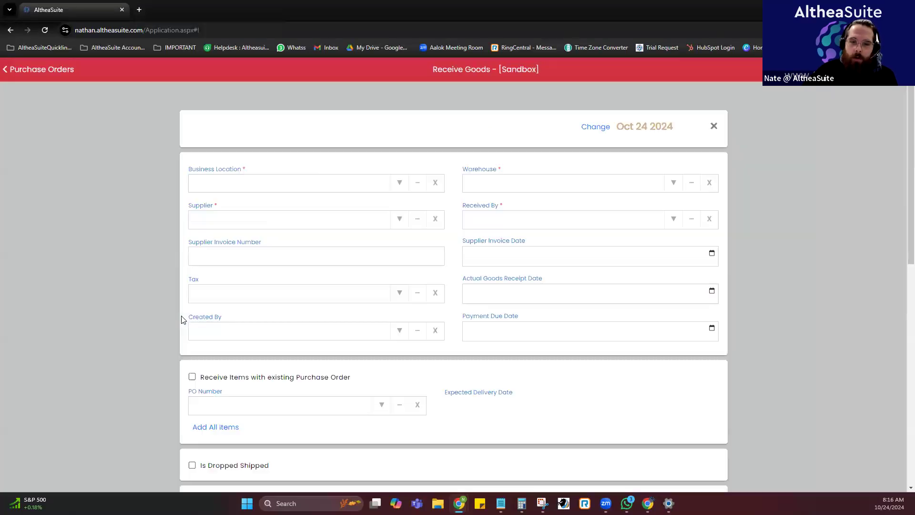
left_click(320, 185)
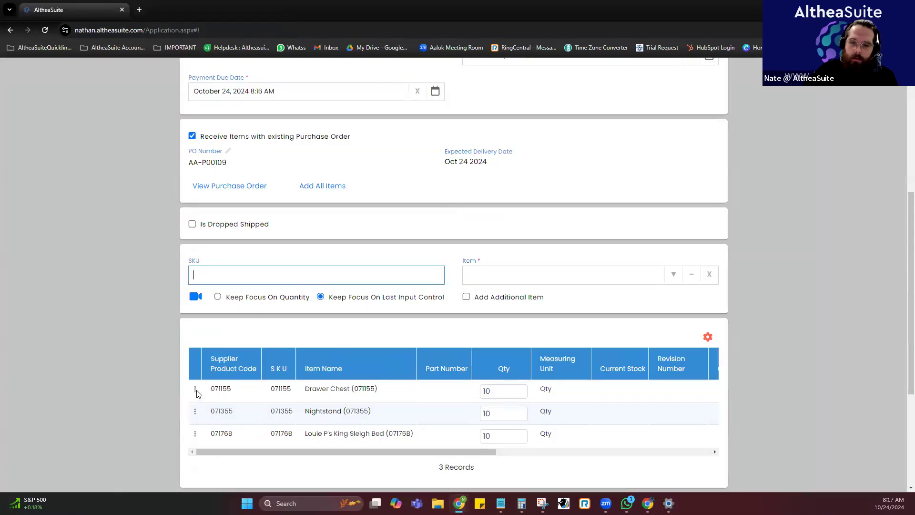
Check the three bedroom items and their quantities on the goods receipt, and create it.
scroll(408, 335, "down", 3)
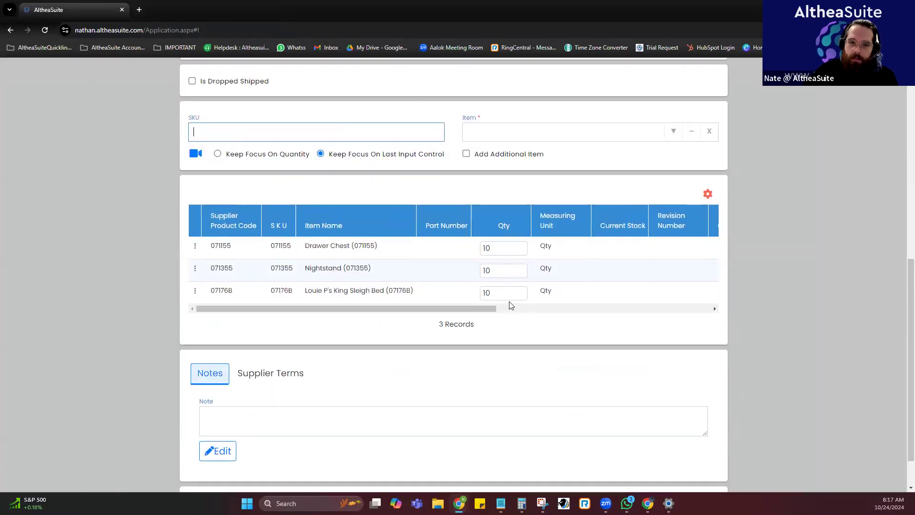
left_click_drag(465, 310, 408, 296)
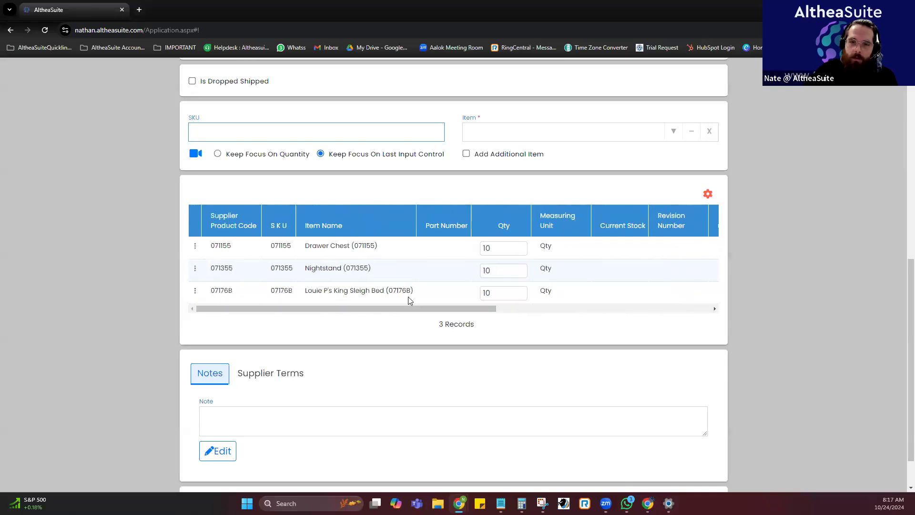
scroll(265, 223, "up", 5)
scroll(350, 235, "up", 2)
scroll(351, 235, "down", 5)
scroll(353, 249, "down", 2)
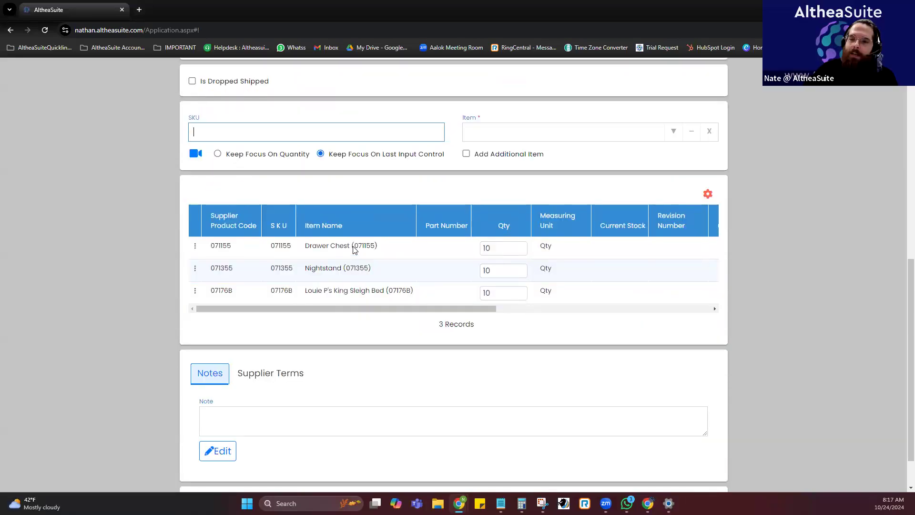
scroll(566, 312, "down", 1)
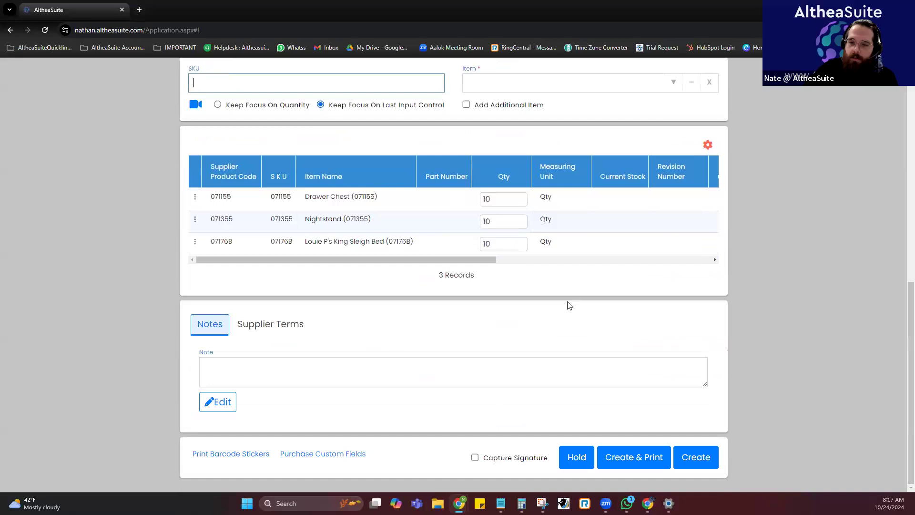
left_click(695, 458)
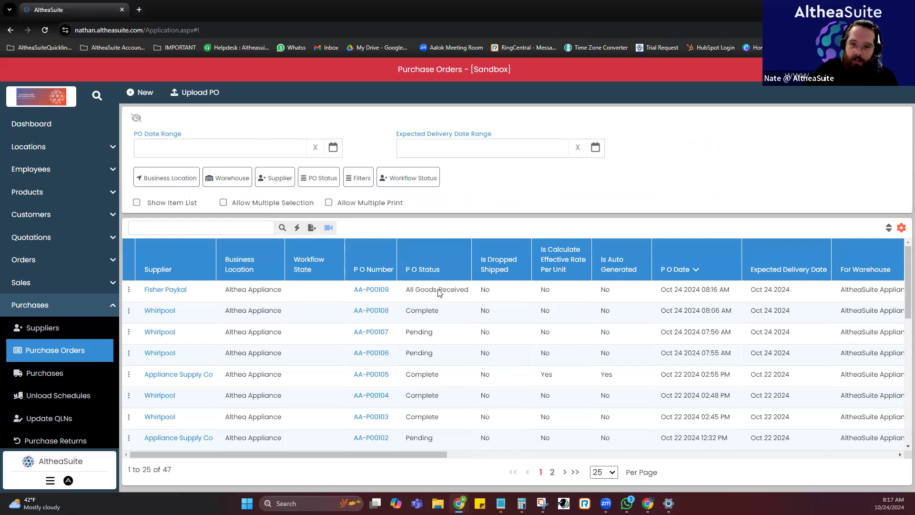
Check the Fisher Paykal order's status in the purchase orders and the status of its receipt in the purchases list.
left_click(458, 294)
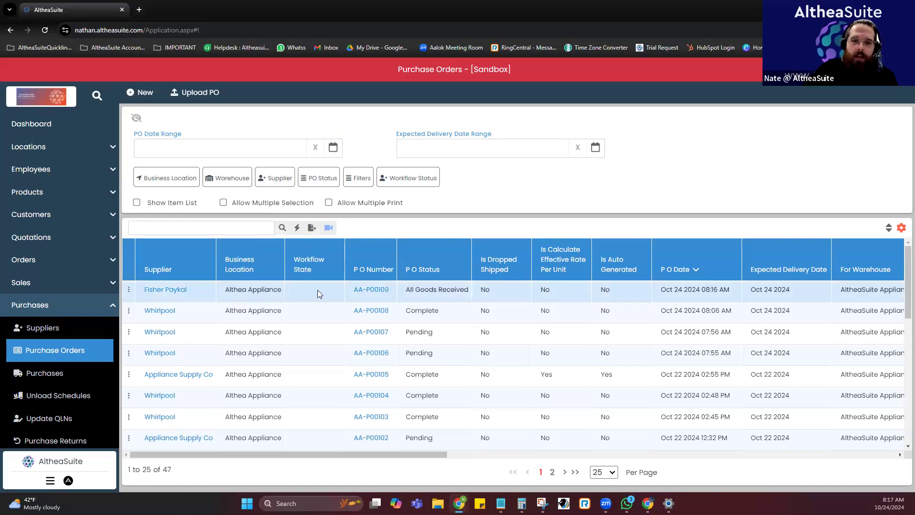
scroll(325, 325, "down", 1)
scroll(325, 326, "up", 1)
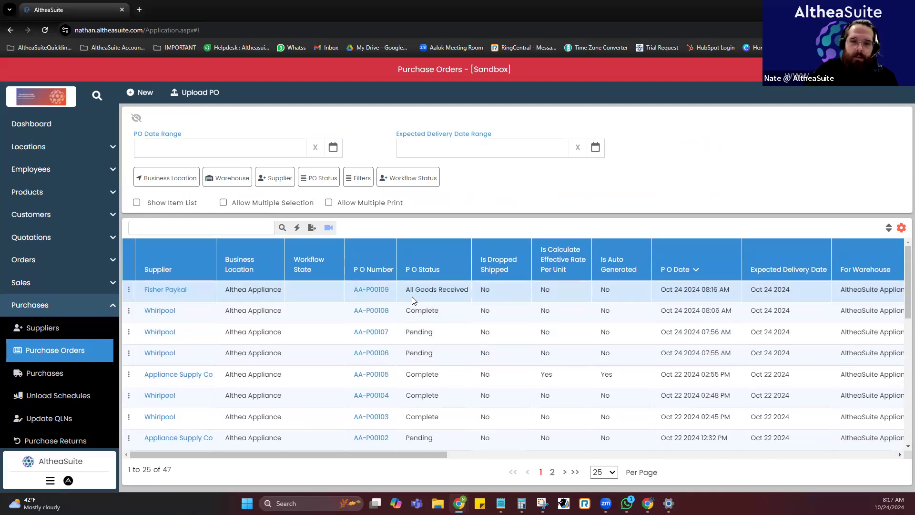
left_click(92, 373)
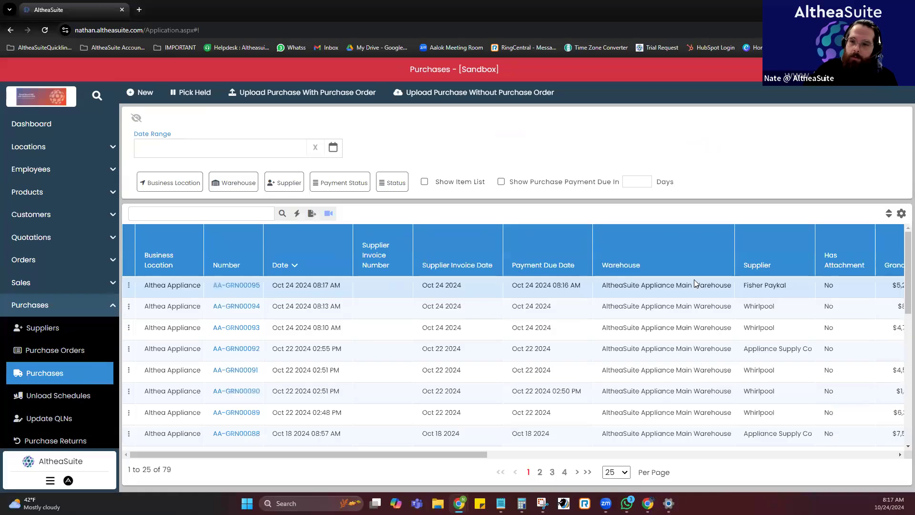
left_click_drag(416, 454, 651, 304)
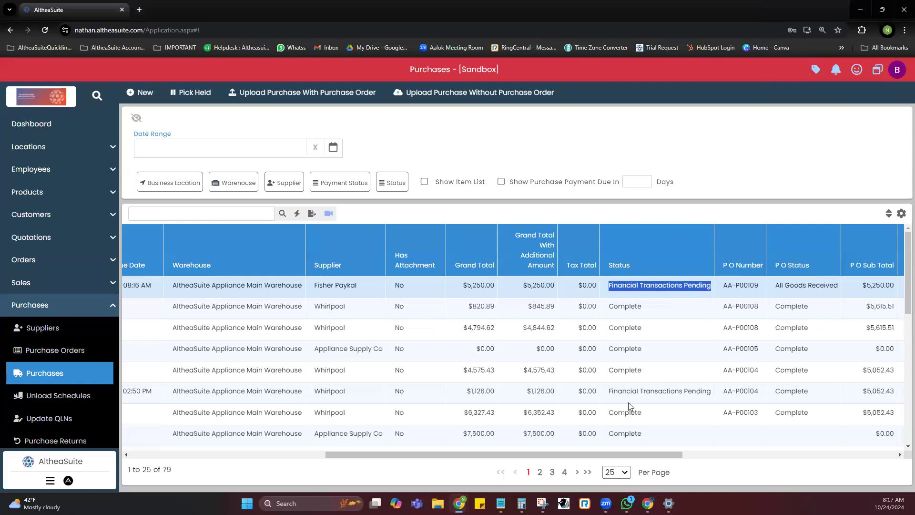
left_click_drag(563, 455, 343, 458)
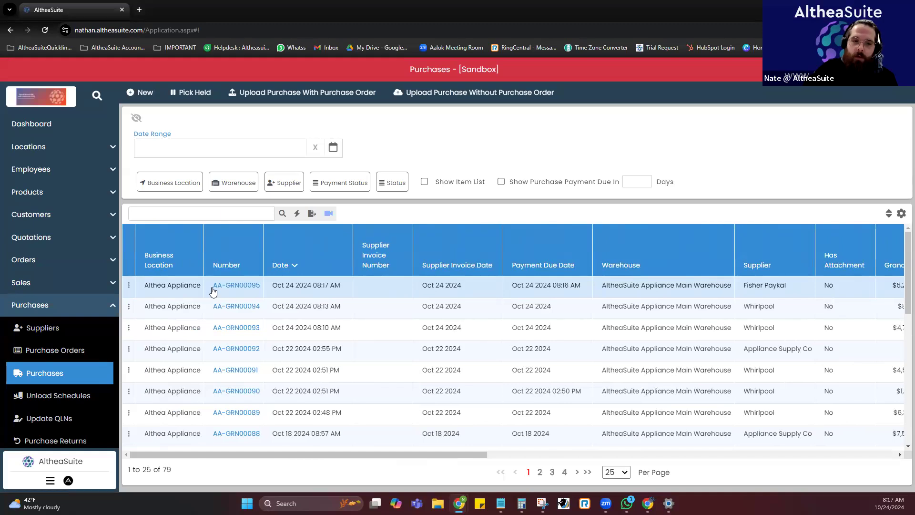
View the Complete Purchase form for the Fisher Paykal purchase and close it without completing the purchase.
left_click(127, 284)
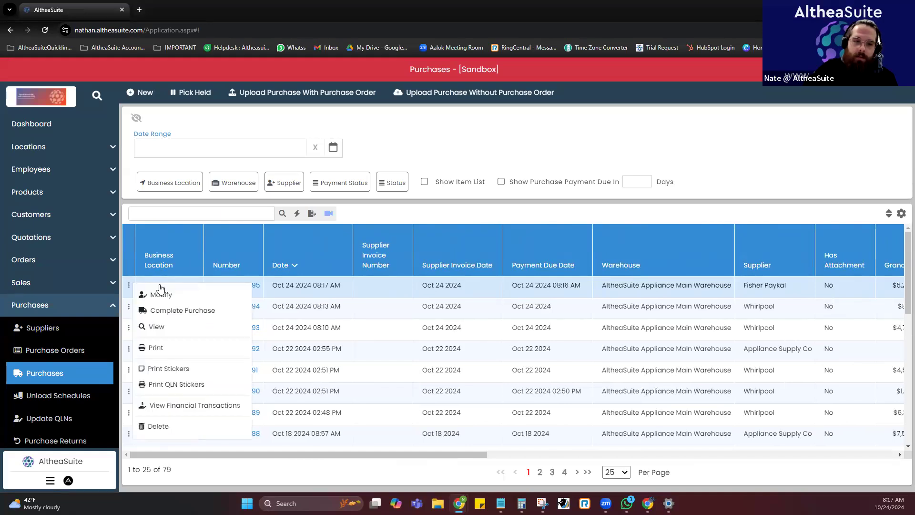
left_click(183, 310)
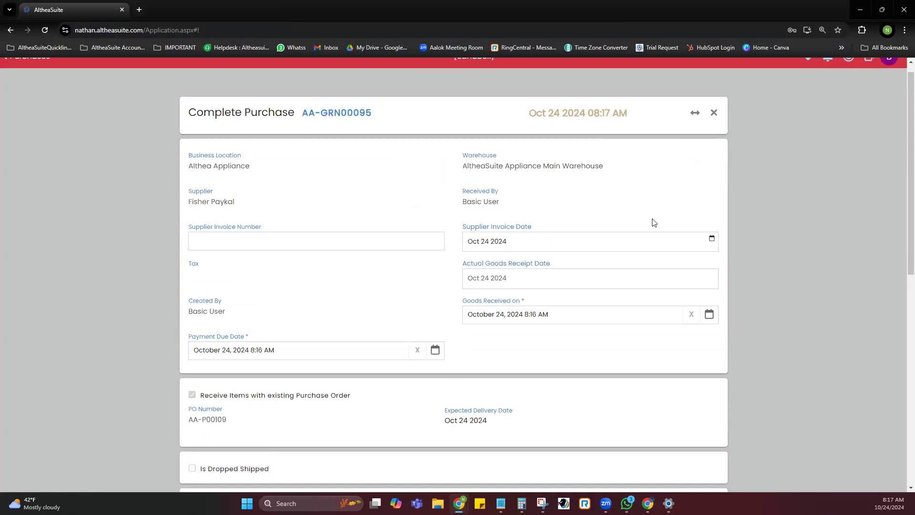
left_click(714, 114)
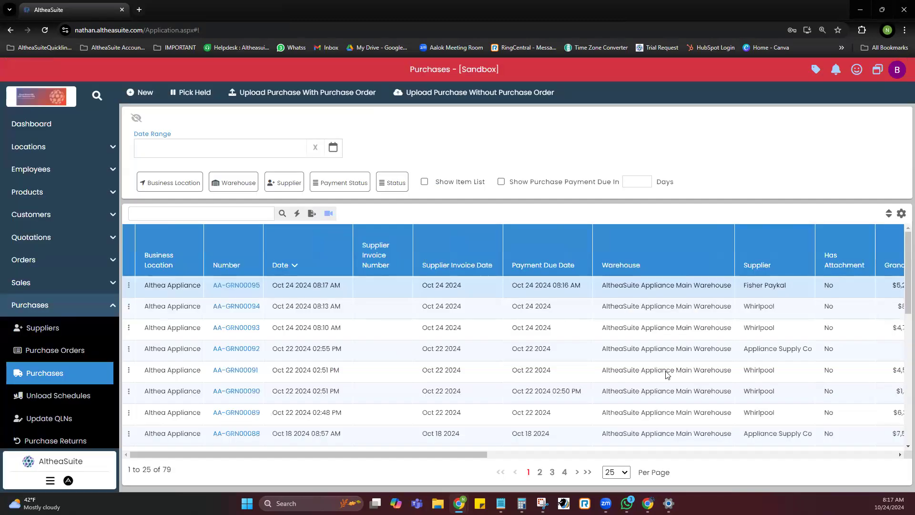
Compare the purchase status with the PO status for the Fisher Paykal entry in the purchases list.
left_click_drag(448, 461, 723, 457)
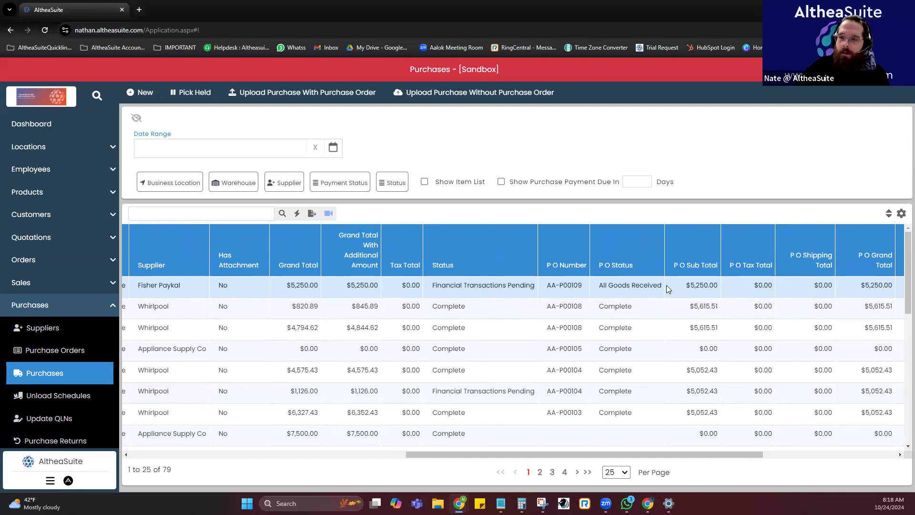
left_click_drag(624, 455, 568, 455)
left_click_drag(462, 473, 292, 473)
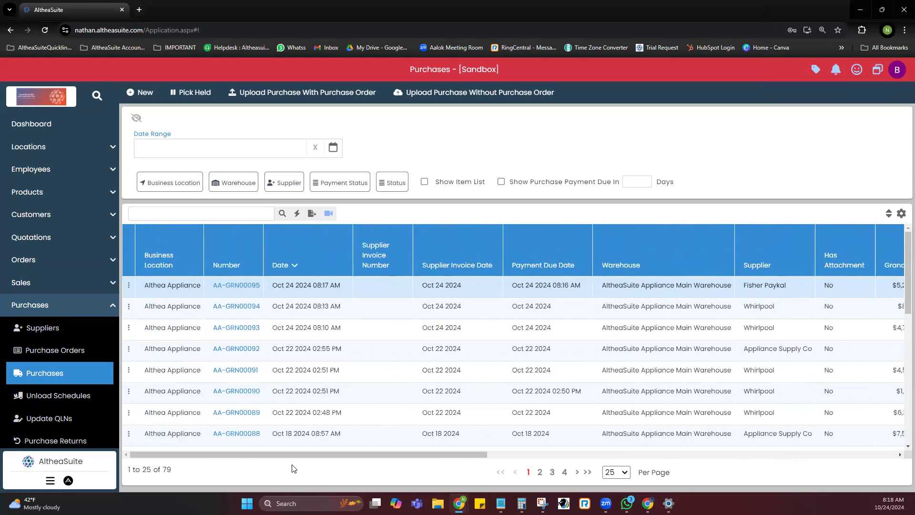
Return to the purchase orders list and view the actions available for the received Fisher Paykal order.
left_click(98, 355)
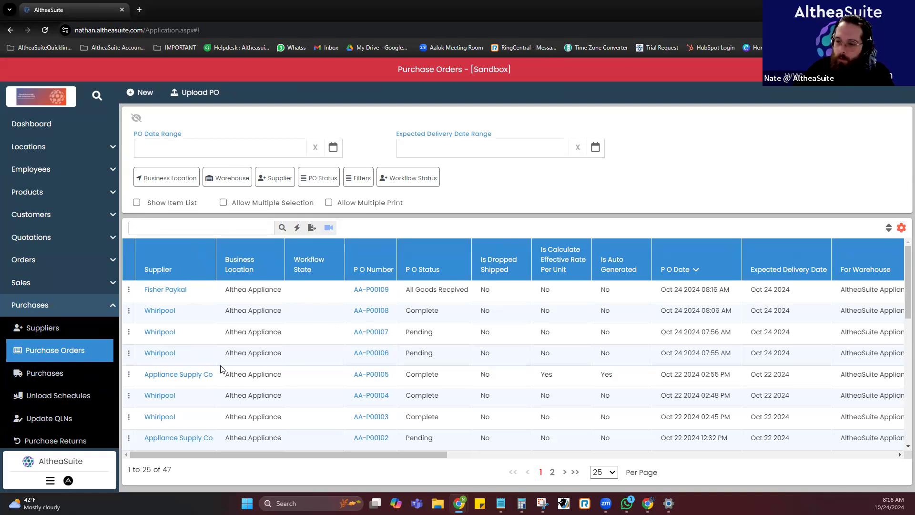
scroll(76, 381, "down", 1)
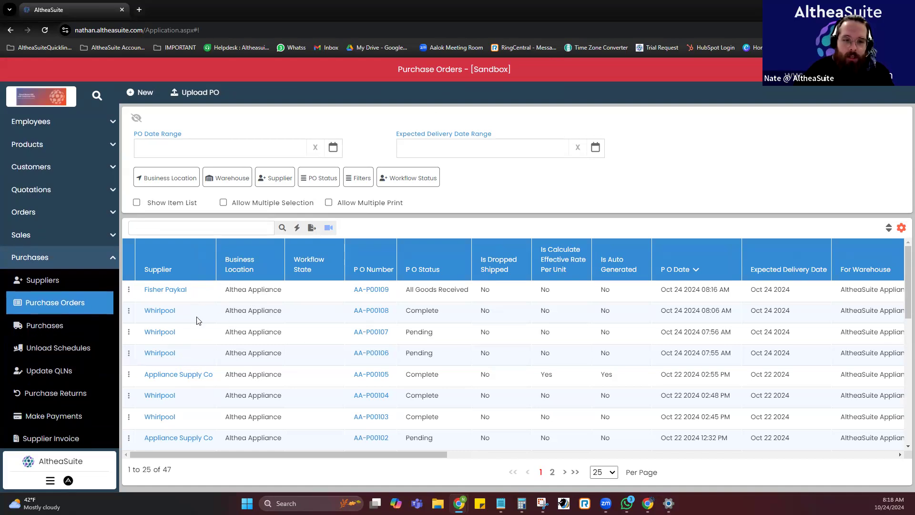
left_click(129, 289)
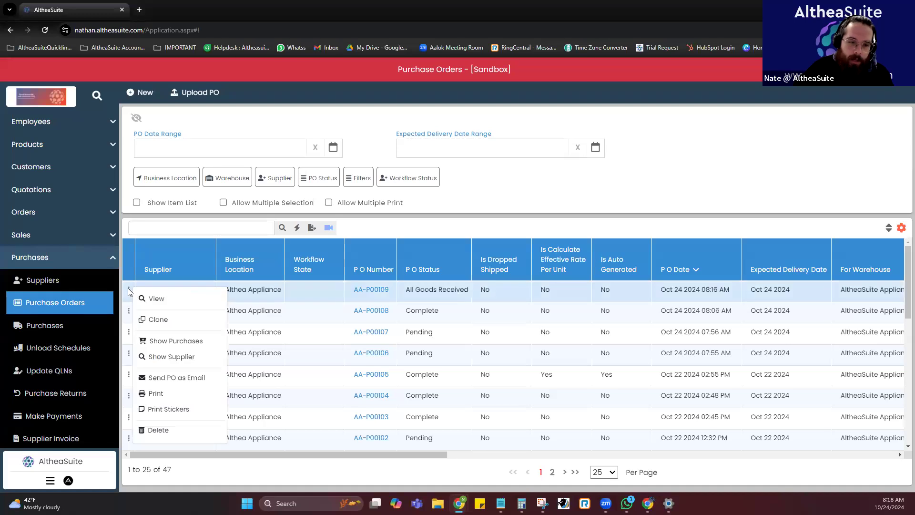
left_click(394, 227)
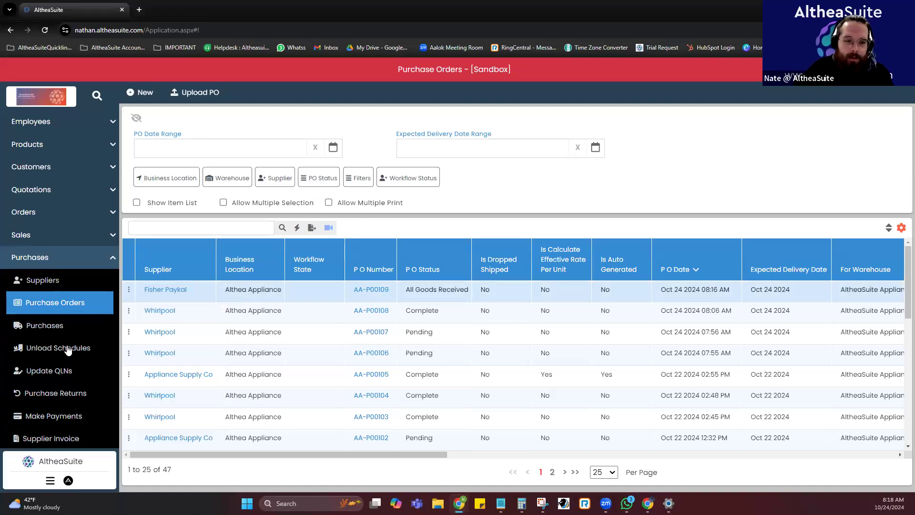
Examine the item counts and quantities of the pending Whirlpool purchase orders in the list.
left_click(324, 333)
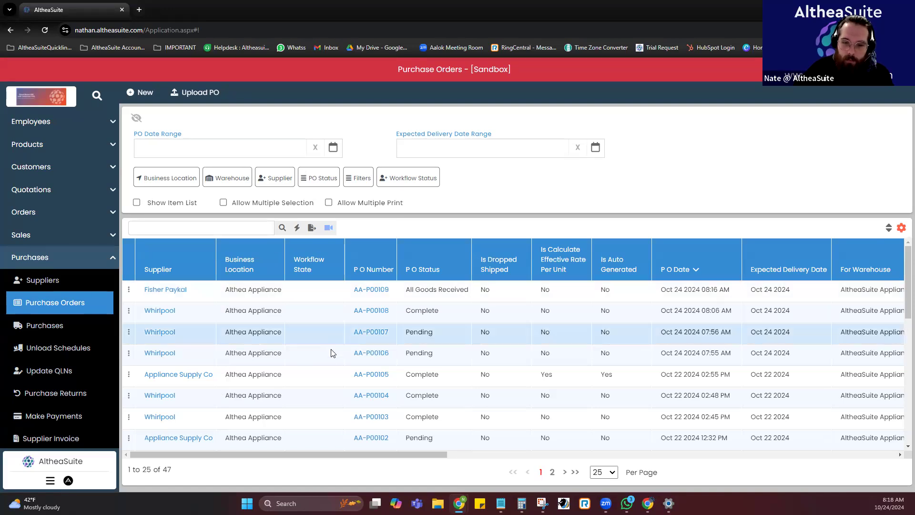
left_click(332, 352)
left_click_drag(445, 455, 667, 455)
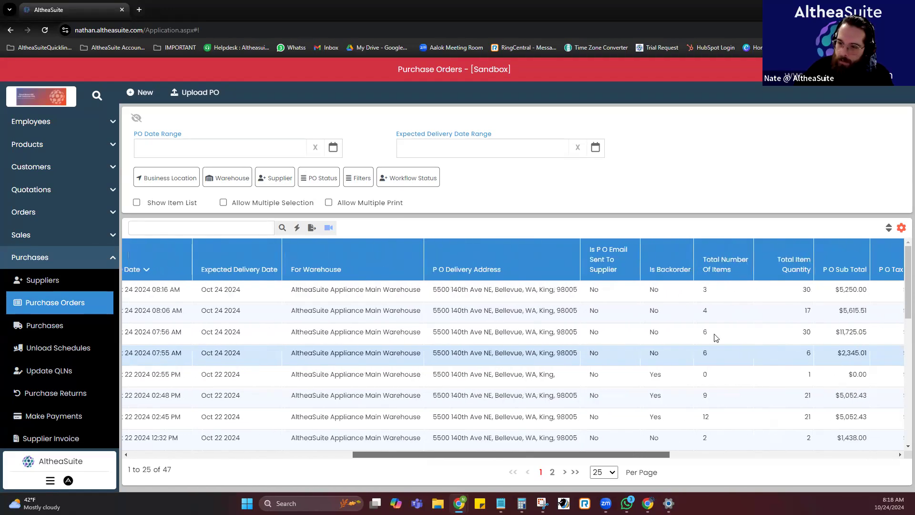
Start a new unload schedule for the AltheaSuite Appliance Main Warehouse.
left_click(739, 339)
left_click_drag(440, 454, 202, 454)
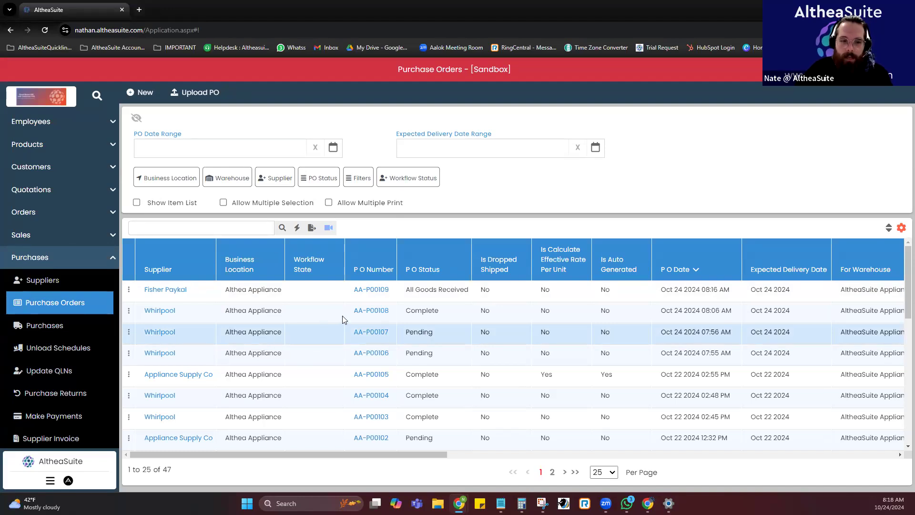
left_click(64, 351)
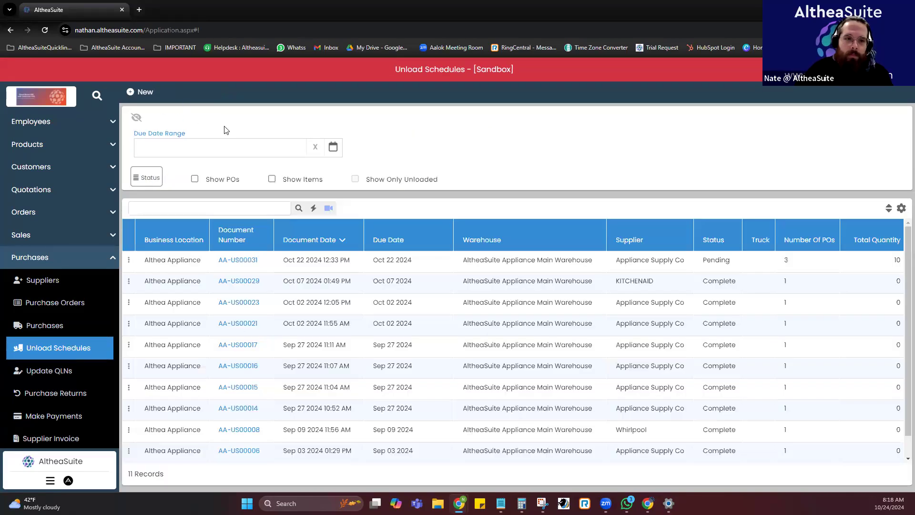
left_click(142, 95)
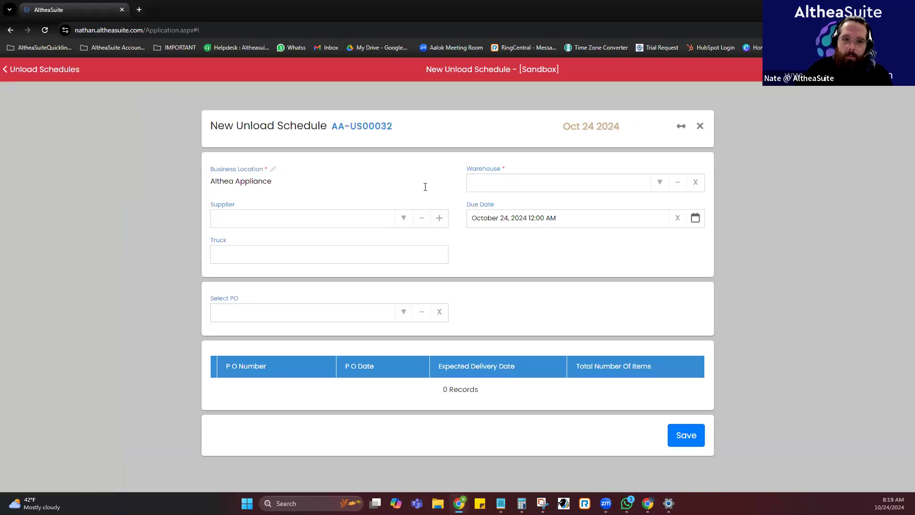
left_click(656, 185)
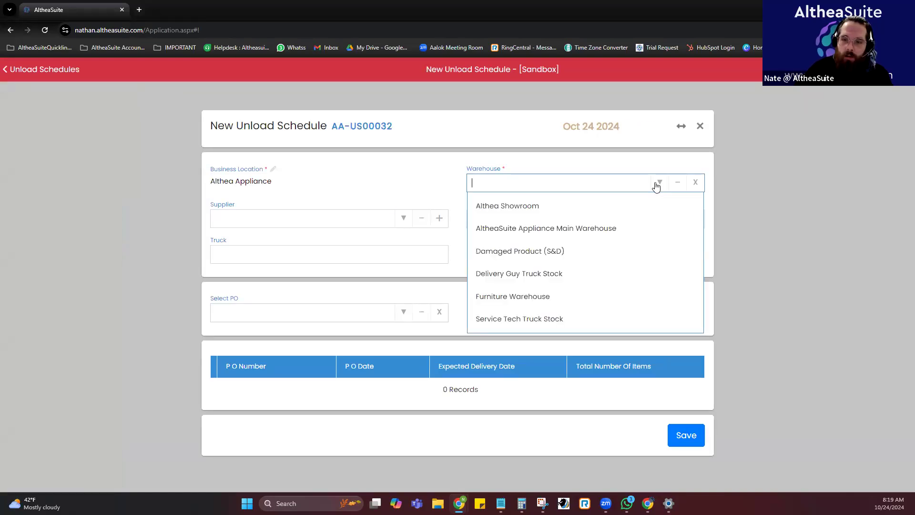
left_click(553, 233)
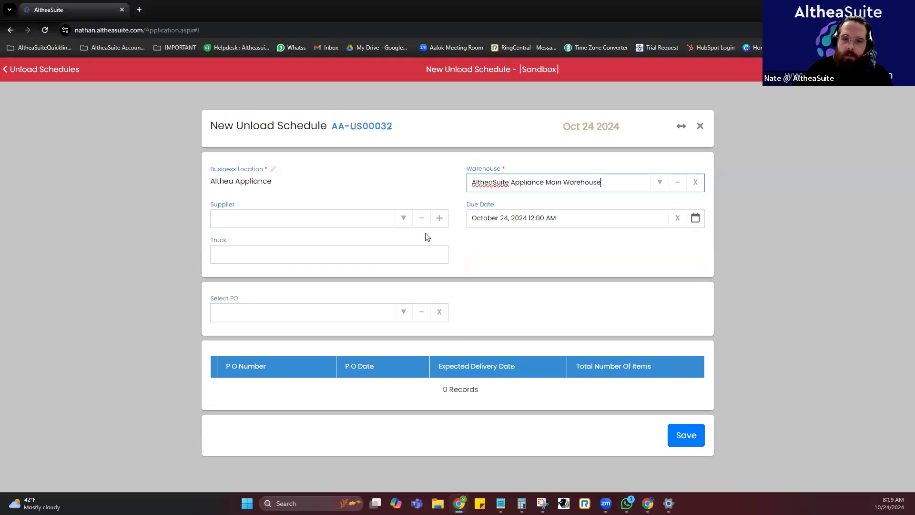
Set the unload schedule's supplier to Whirlpool and add the pending purchase order dated Oct 24 2024 07:56 AM.
left_click(406, 221)
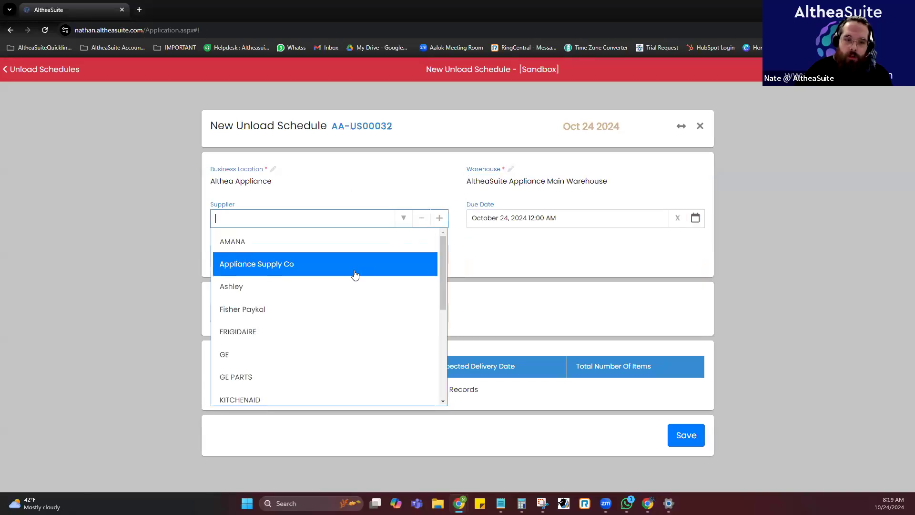
scroll(355, 274, "down", 5)
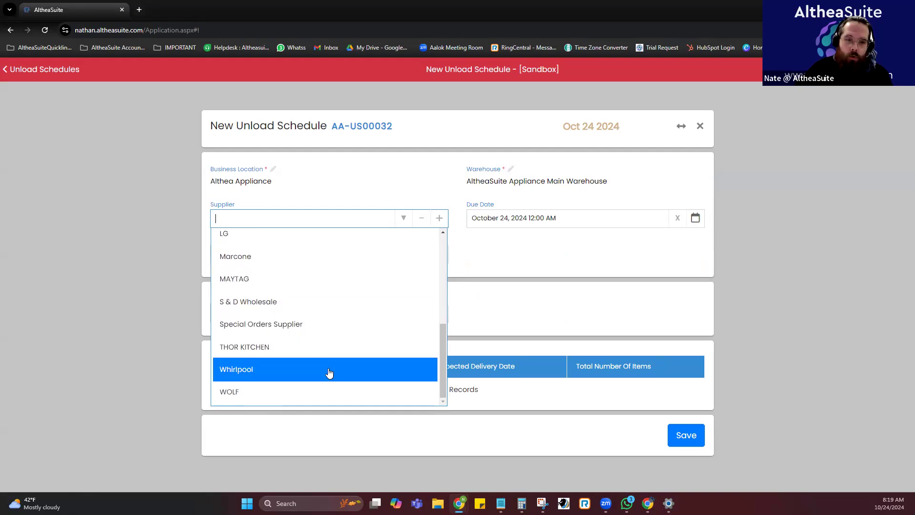
left_click(329, 372)
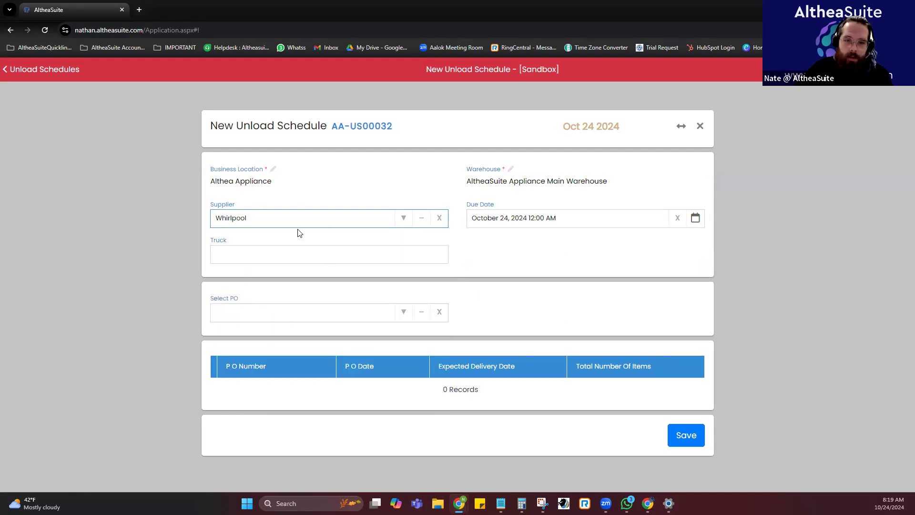
left_click(405, 313)
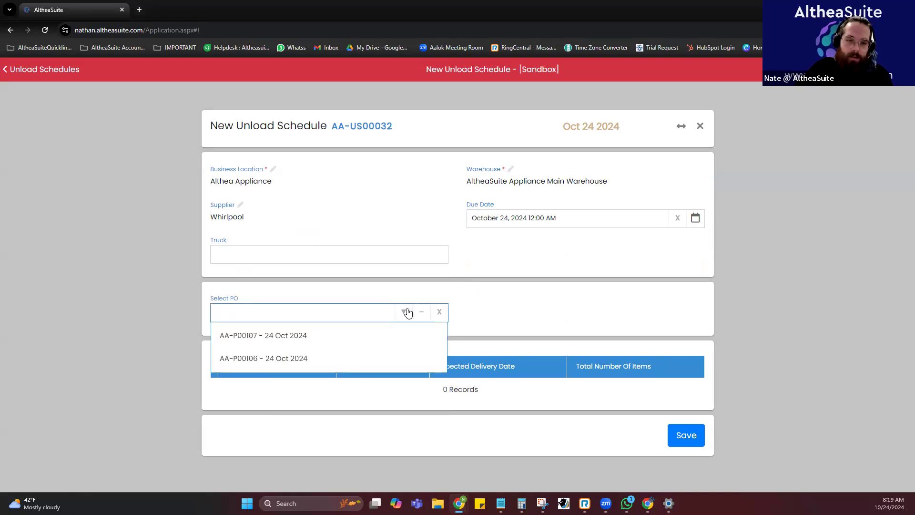
left_click(325, 337)
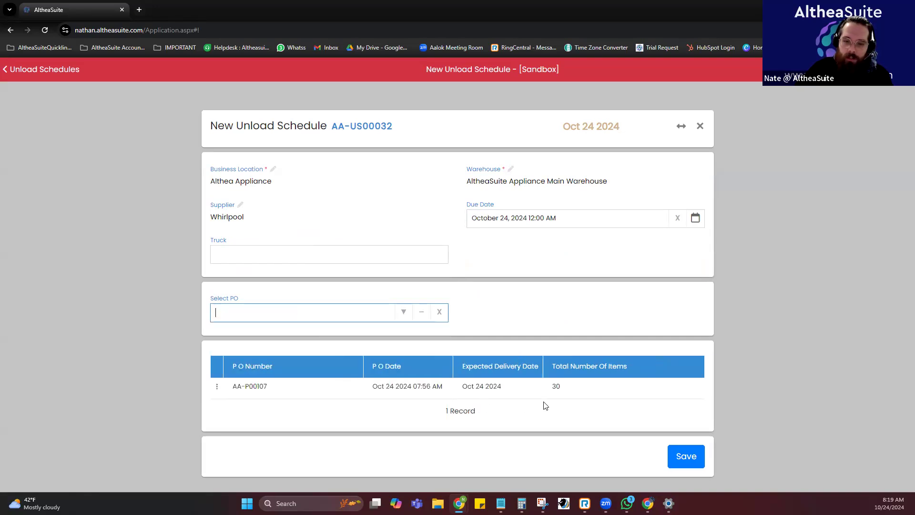
Set the unload schedule's due date to October 25, 2024 9:00 AM and save the schedule.
left_click(520, 218)
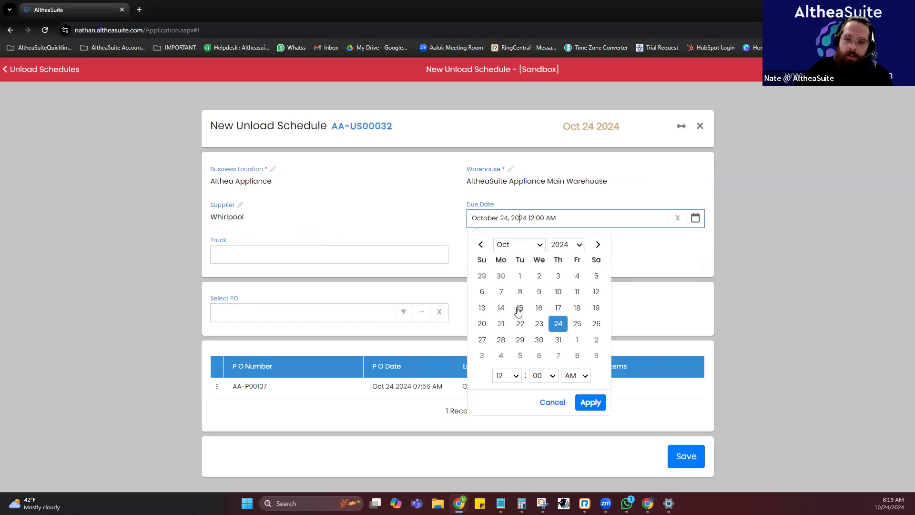
left_click(582, 329)
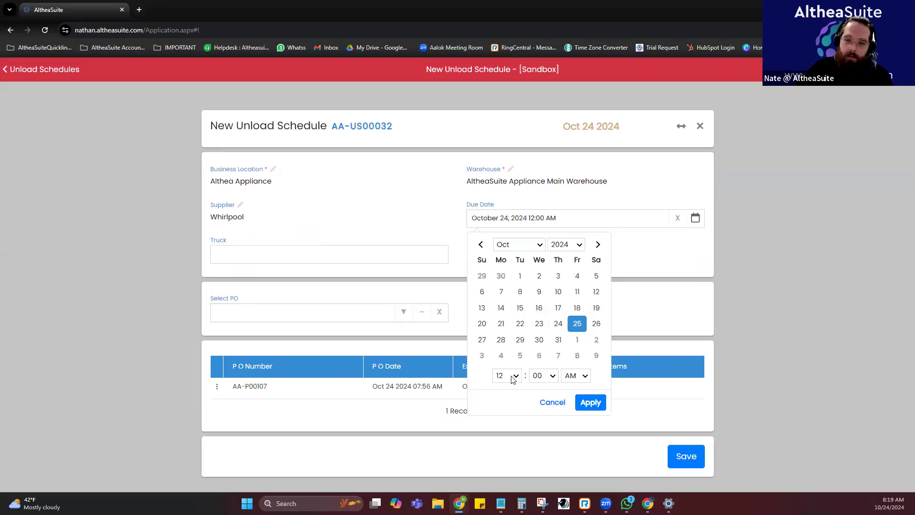
left_click(510, 375)
left_click(513, 316)
left_click(591, 403)
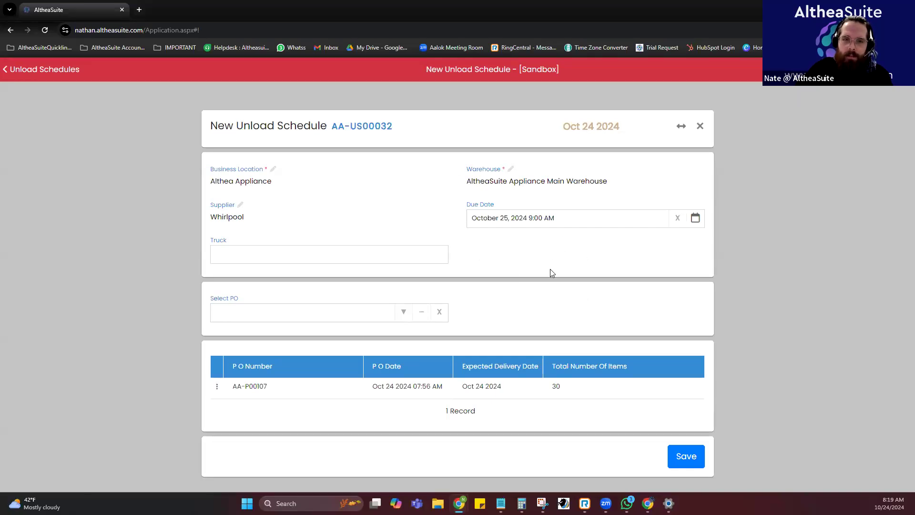
left_click(693, 455)
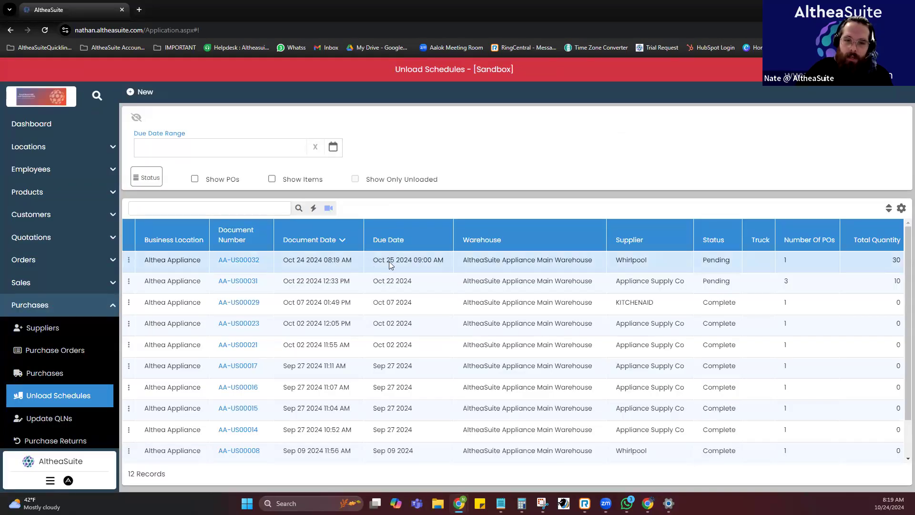
Start unloading the truck for the new pending Whirlpool unload schedule.
left_click(443, 264)
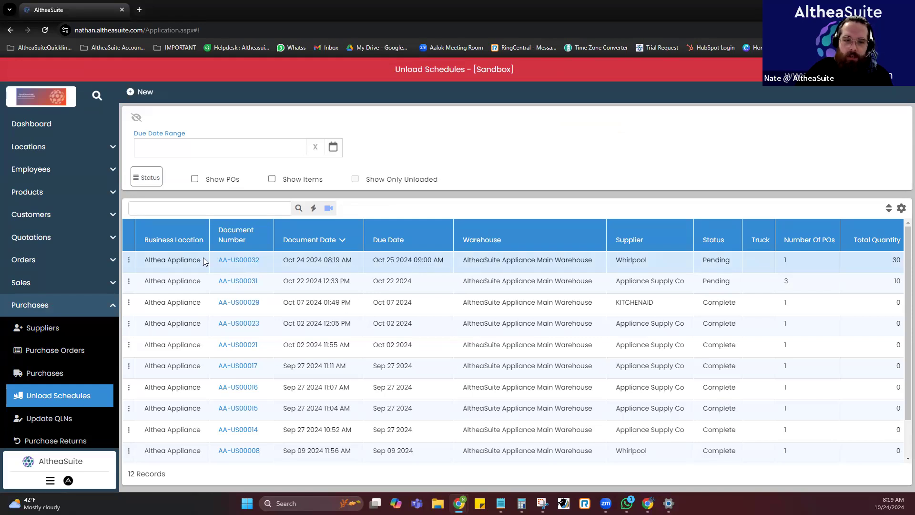
left_click(129, 260)
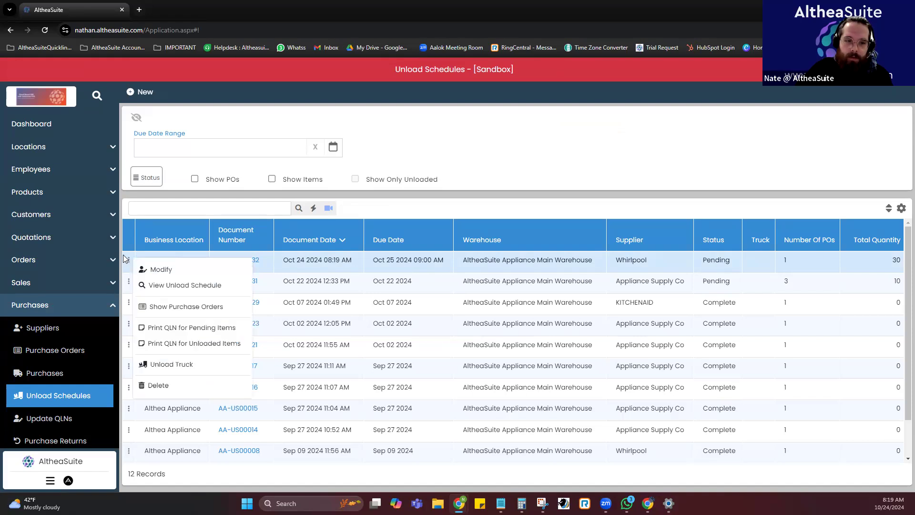
left_click(190, 366)
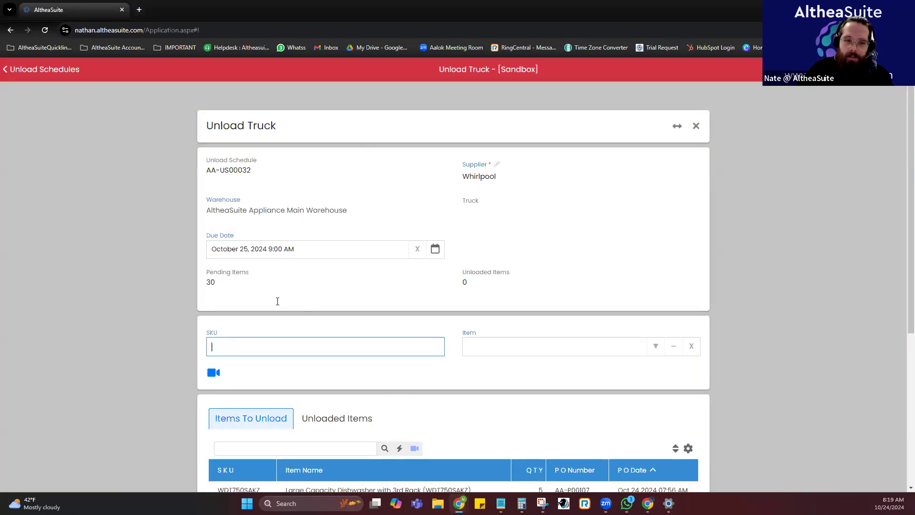
Examine the pending and unloaded counts, the items to unload and the completion options of the truck unloading form.
scroll(390, 249, "down", 2)
left_click(532, 254)
left_click(332, 244)
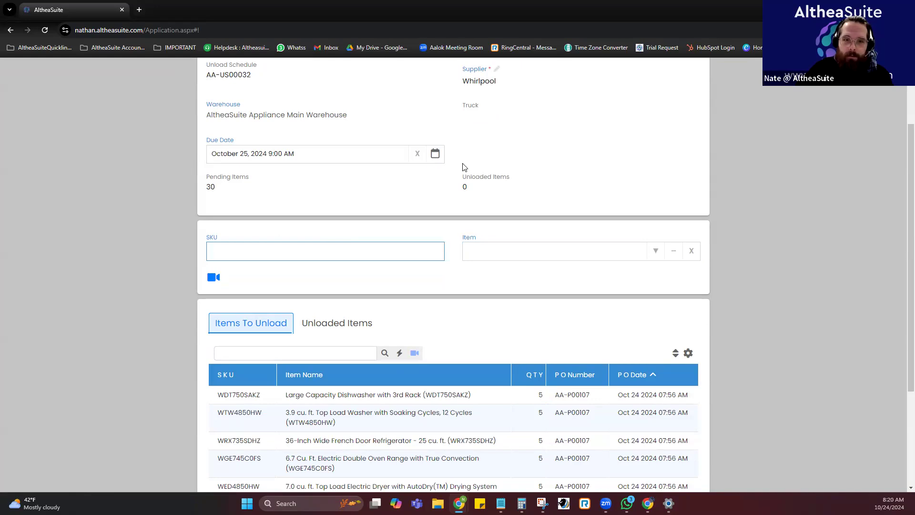
scroll(595, 176, "up", 2)
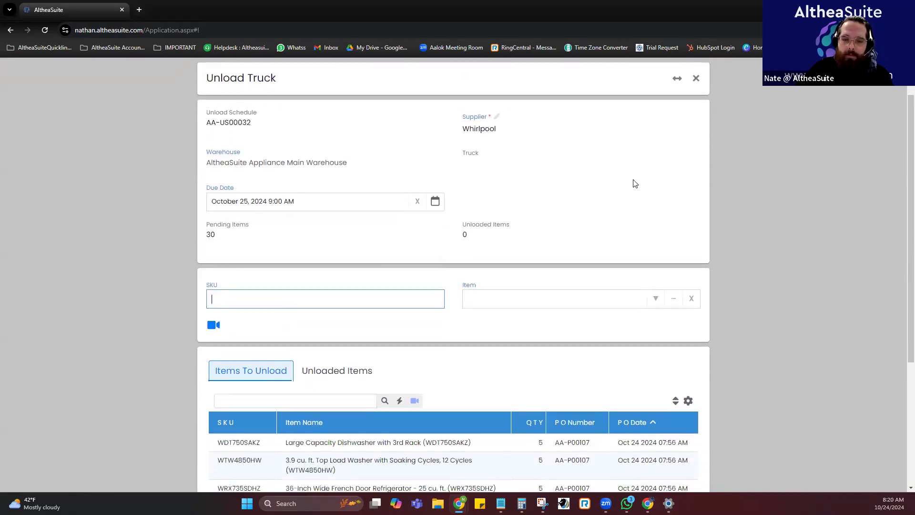
scroll(634, 184, "down", 3)
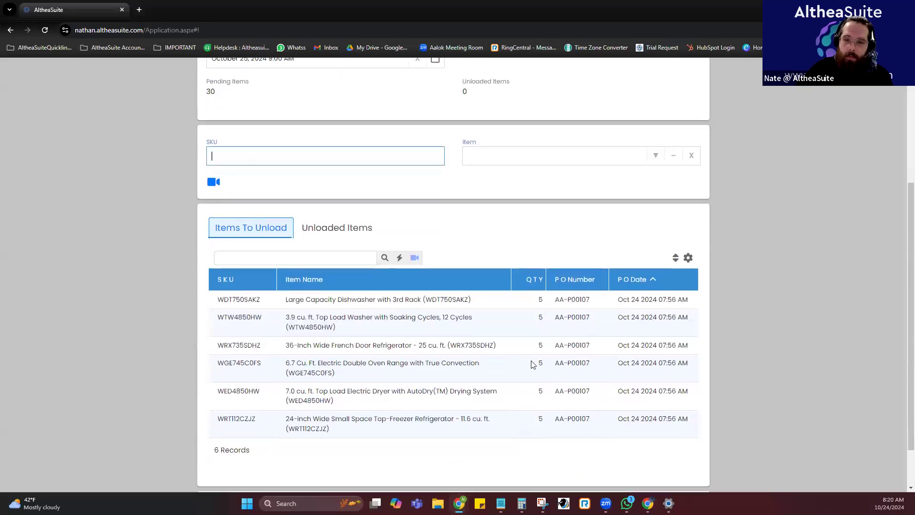
scroll(524, 414, "down", 1)
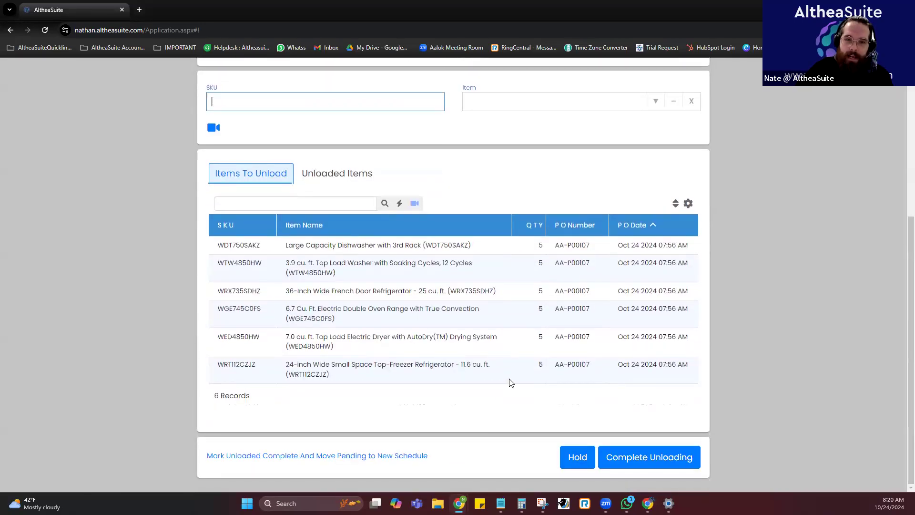
scroll(511, 382, "up", 2)
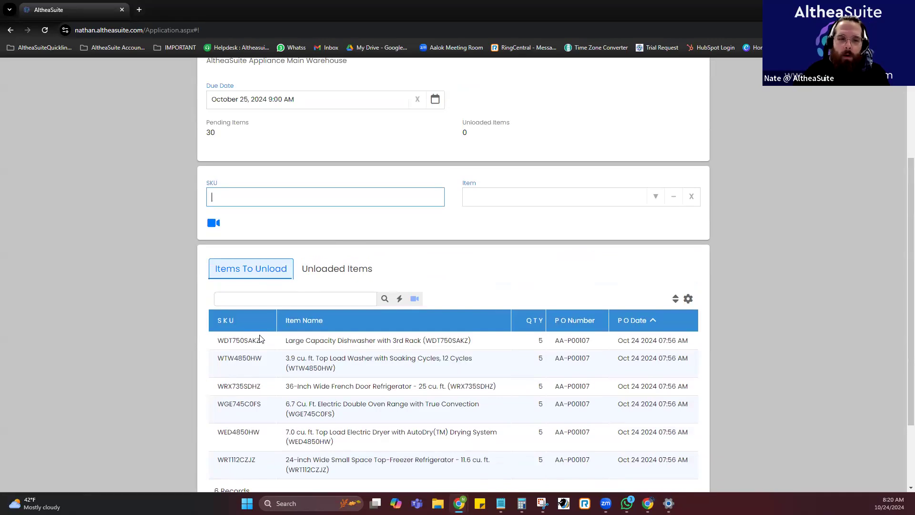
Unload one dishwasher with SKU WDT750SAKZ and give it the serial number WDT750SAKZ001.
left_click_drag(261, 342, 241, 196)
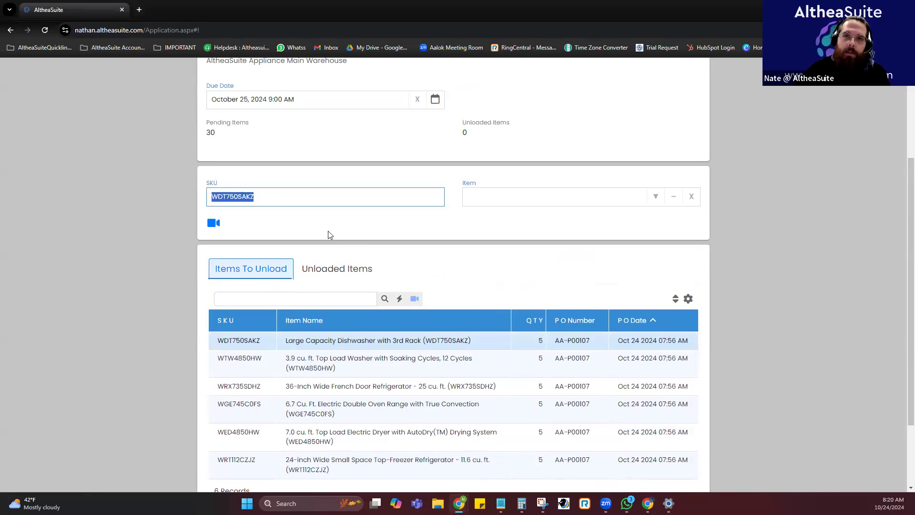
left_click(328, 231)
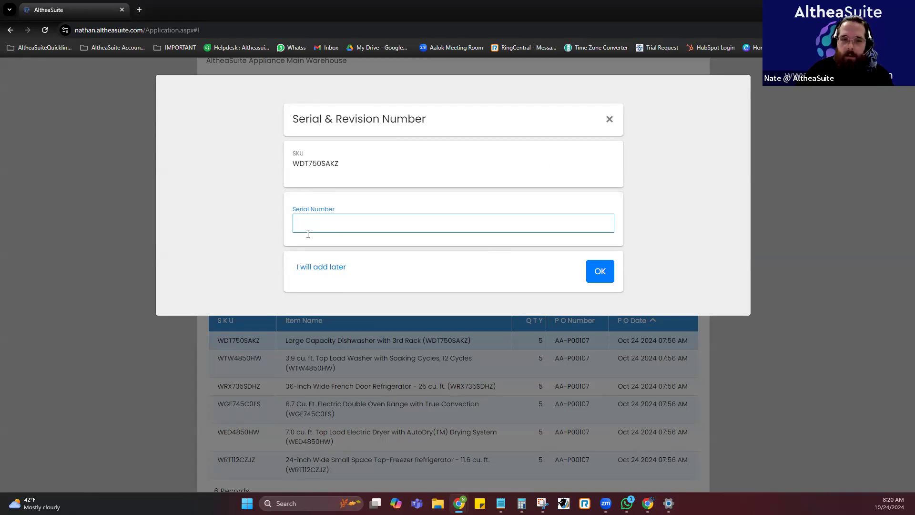
left_click_drag(342, 165, 406, 224)
left_click(404, 219)
type("001")
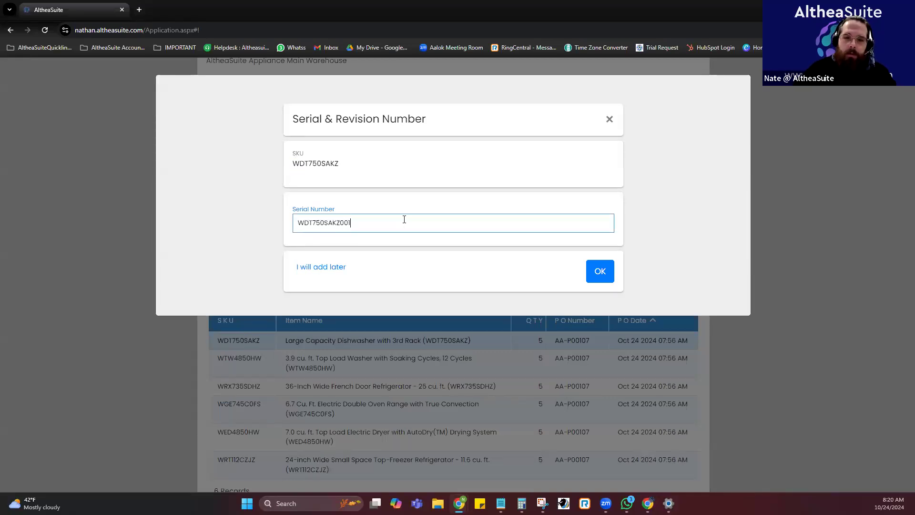
left_click(597, 272)
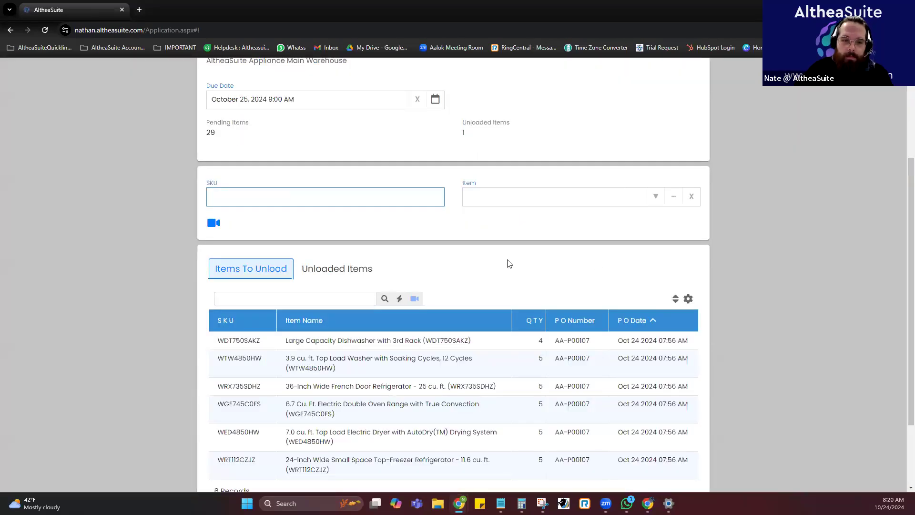
Submit the dishwasher SKU with its revision number as WDT750SAKZ 03 to unload a second unit.
left_click(259, 340)
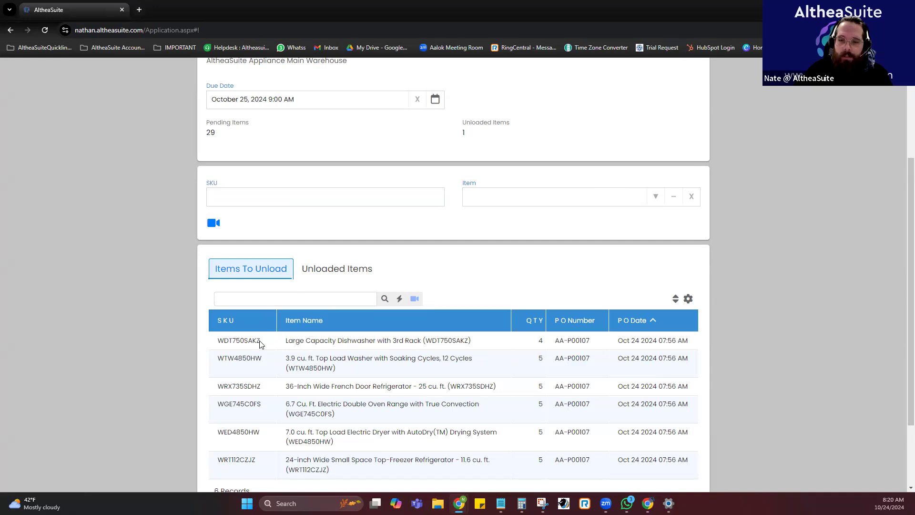
left_click_drag(261, 341, 277, 200)
left_click(276, 200)
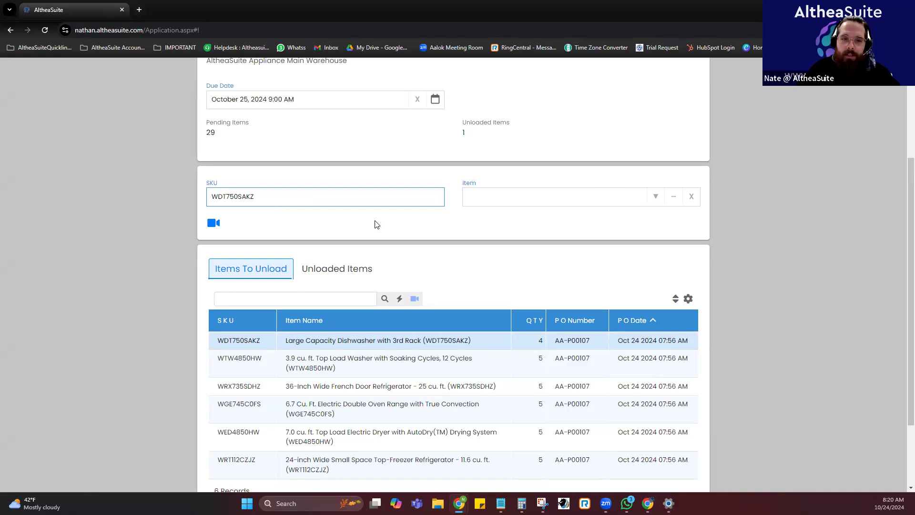
type("03")
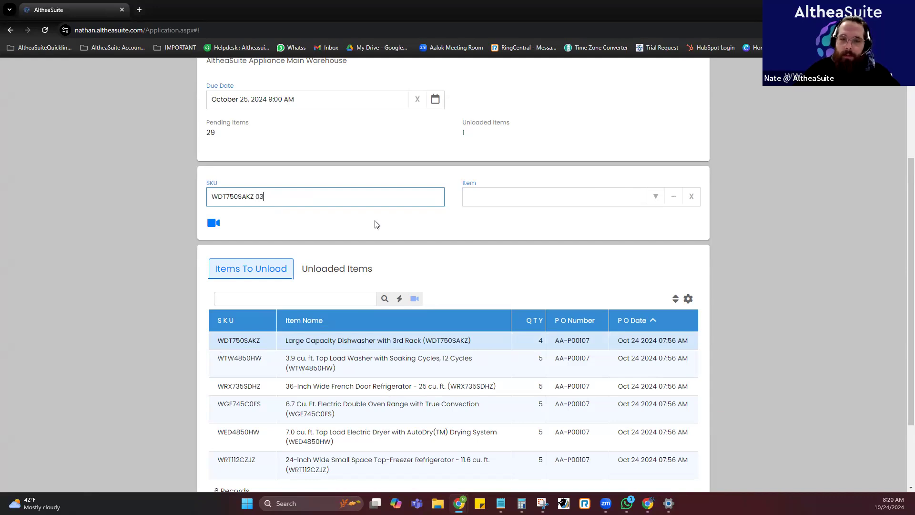
key("Return")
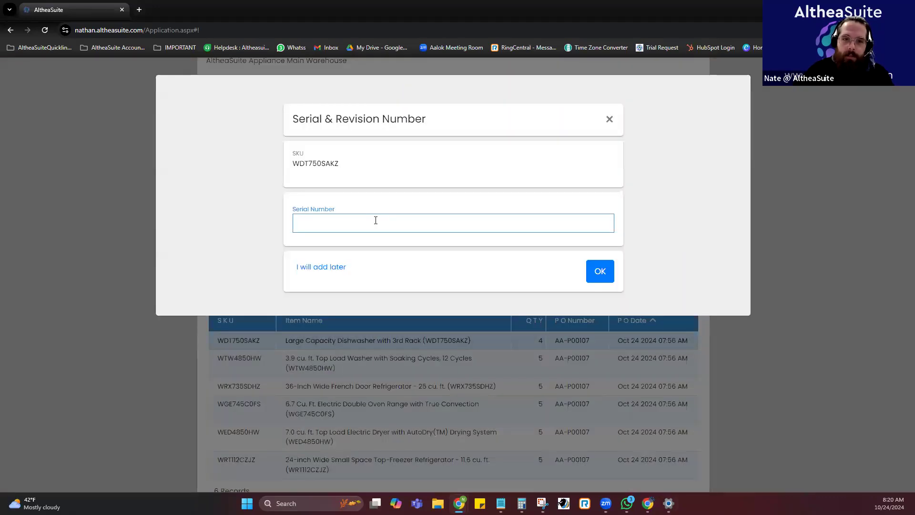
Give the second dishwasher the serial number WDT750SAKZ 02 and view the list of unloaded items.
left_click_drag(292, 165, 358, 180)
left_click(352, 227)
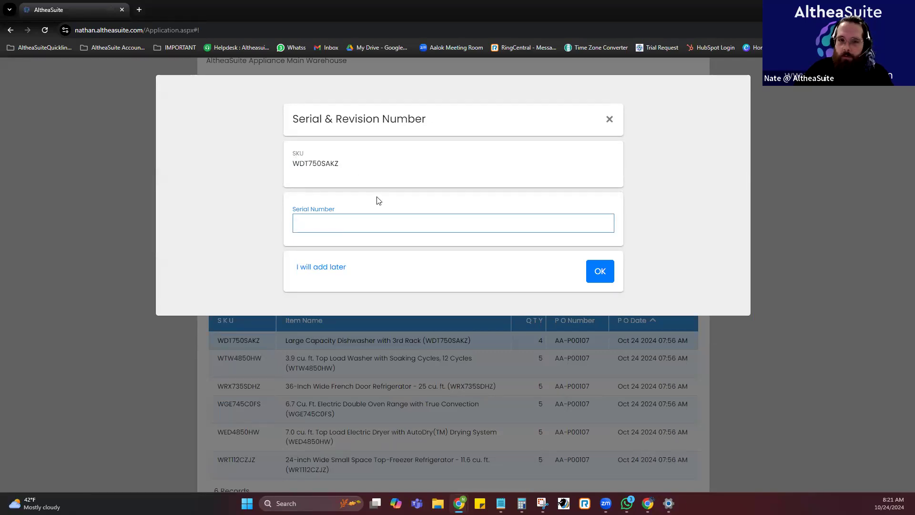
left_click(306, 163)
double_click(306, 163)
left_click_drag(306, 163, 357, 222)
left_click(378, 221)
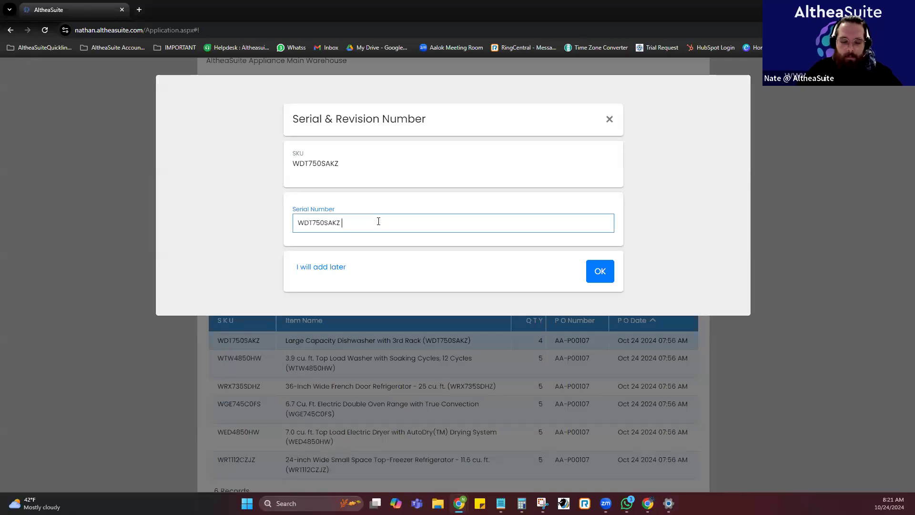
type("02")
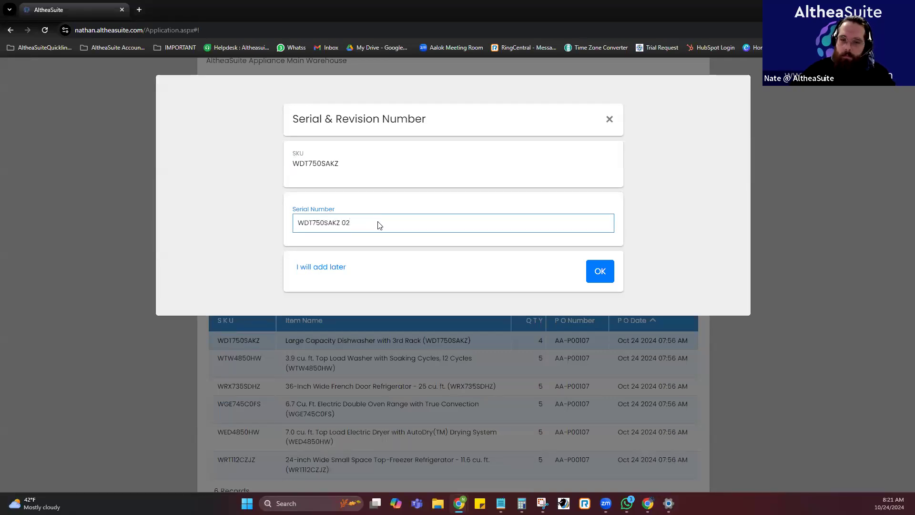
key("Return")
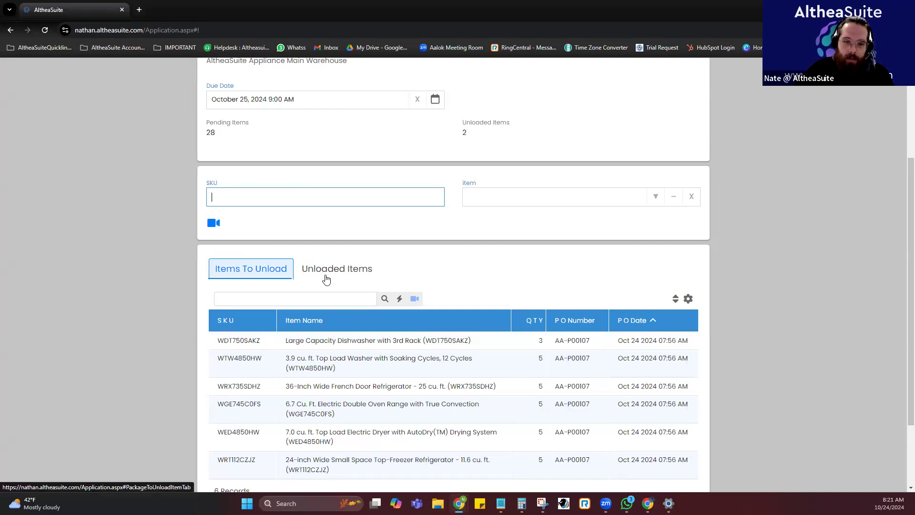
left_click(359, 272)
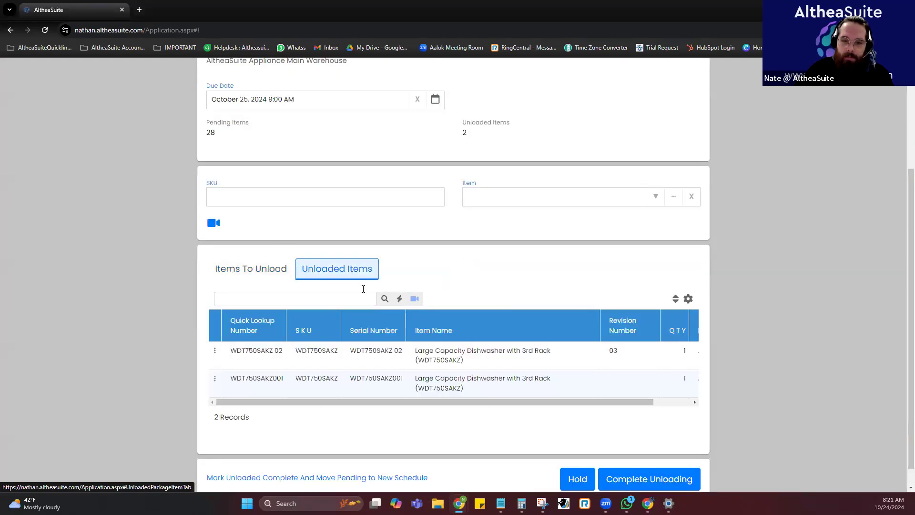
Examine the unloaded dishwashers with their revision number and compare them with the items and quantities still left to unload.
left_click(529, 357)
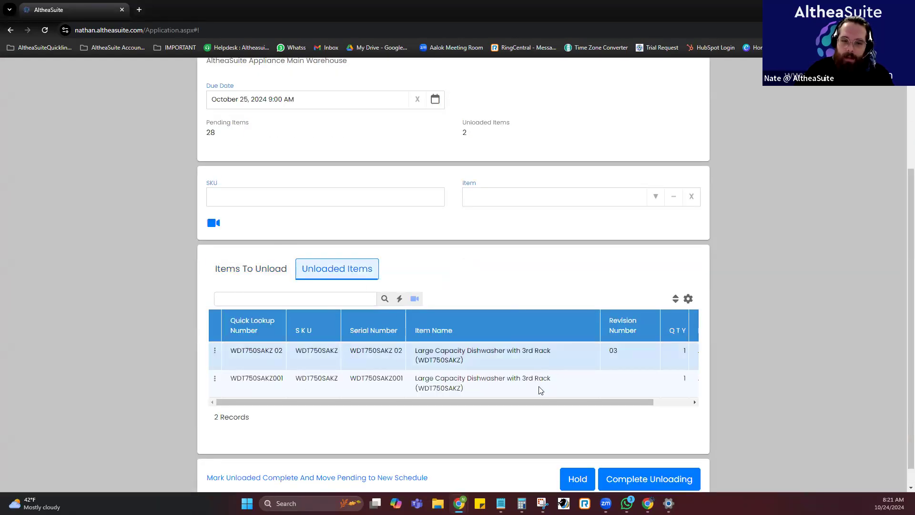
left_click_drag(621, 350, 612, 352)
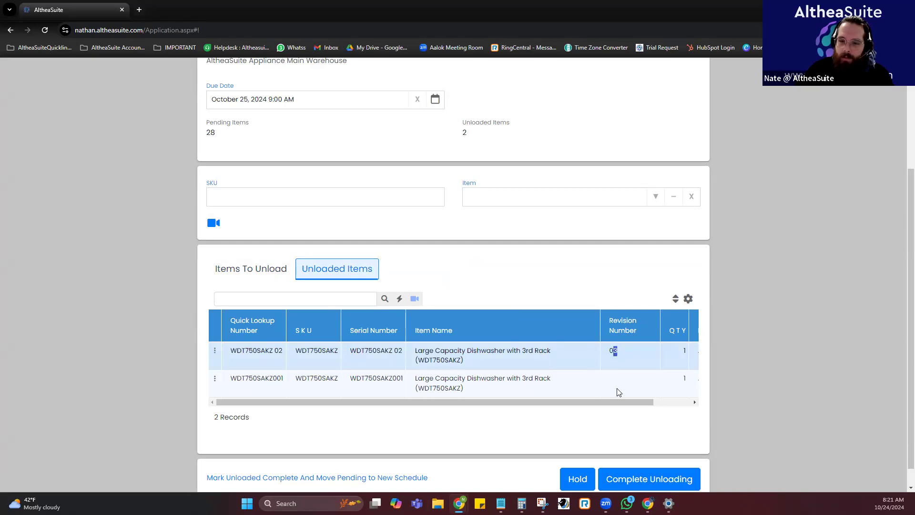
left_click(271, 270)
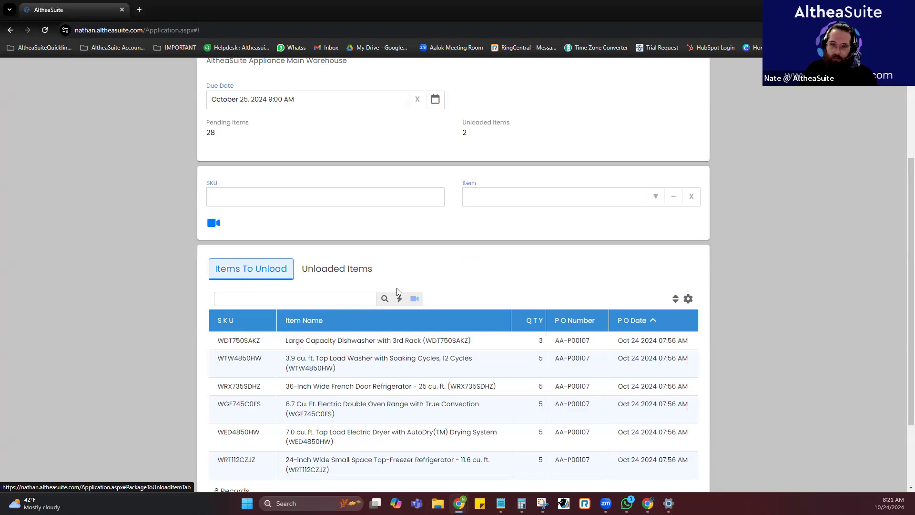
scroll(431, 284, "down", 2)
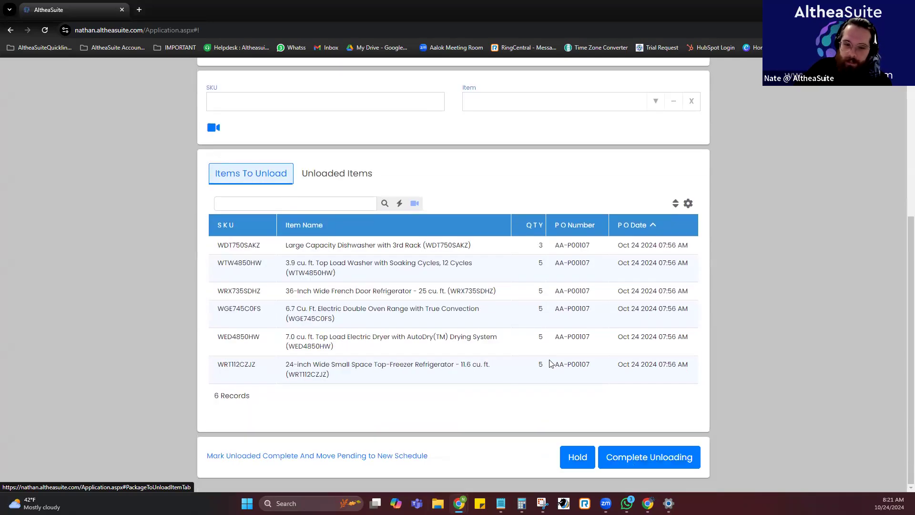
scroll(563, 334, "up", 3)
scroll(546, 340, "up", 2)
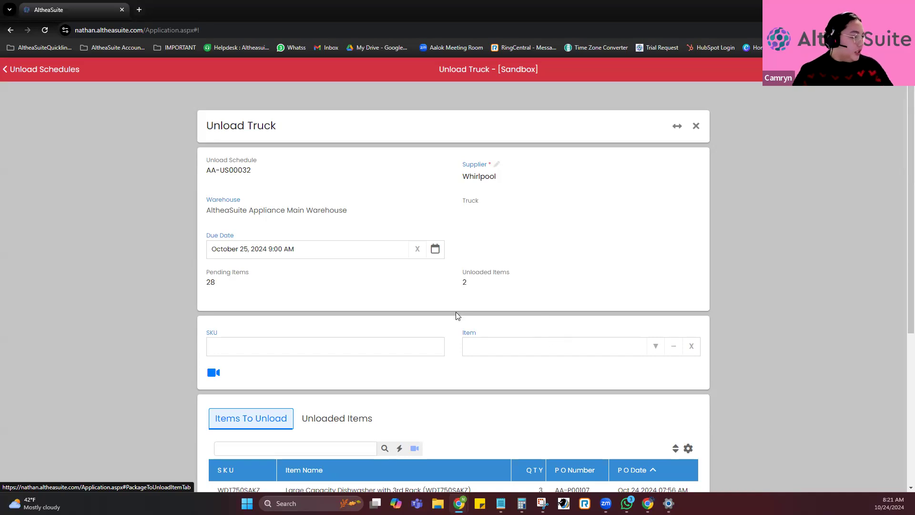
scroll(455, 311, "down", 5)
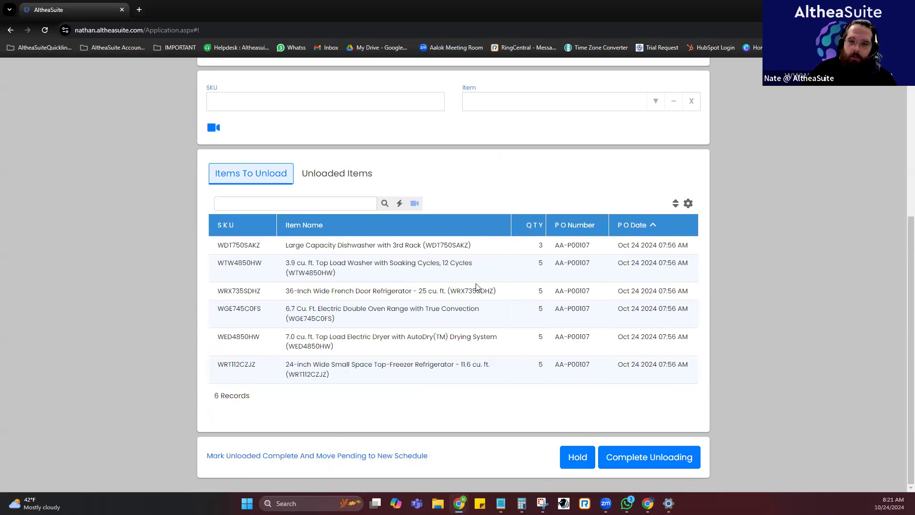
left_click(343, 173)
left_click(256, 245)
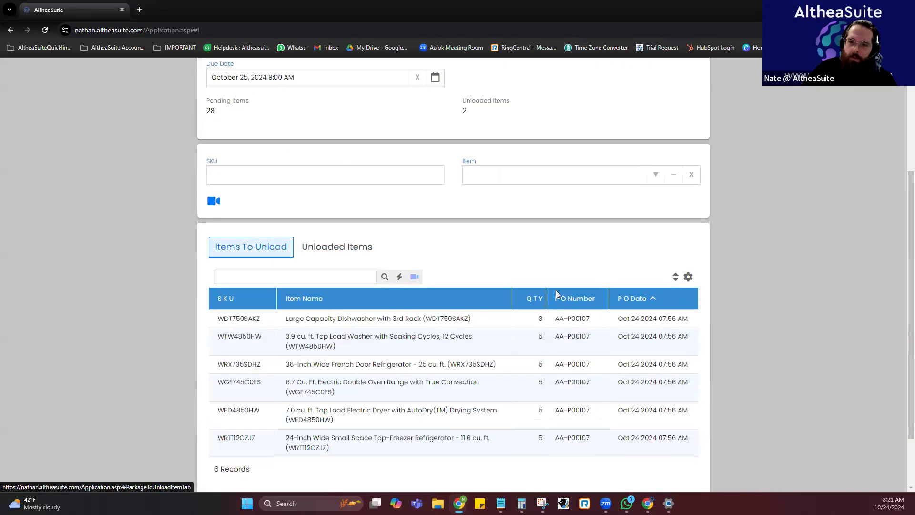
Mark the unloaded items complete, move the pending ones to a new schedule, and check the status of both Whirlpool unload schedules.
scroll(396, 281, "down", 2)
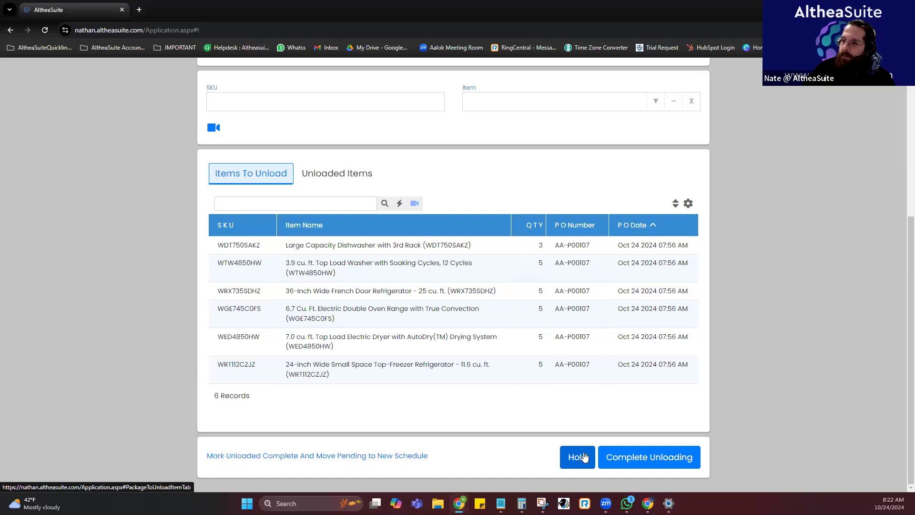
left_click(290, 456)
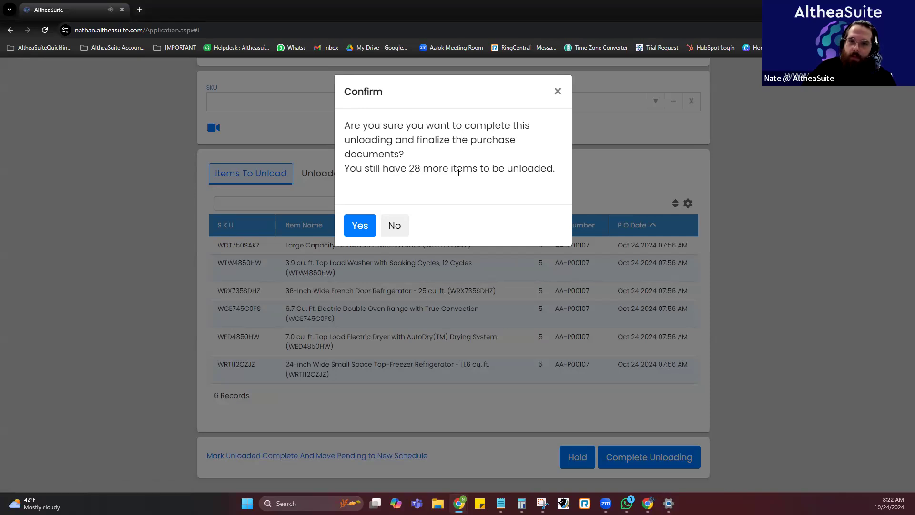
left_click(366, 230)
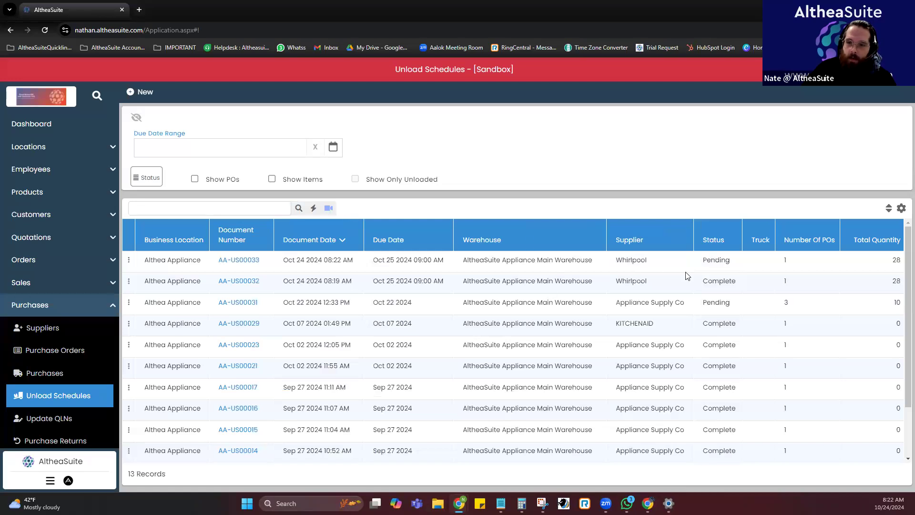
left_click_drag(701, 284, 701, 283)
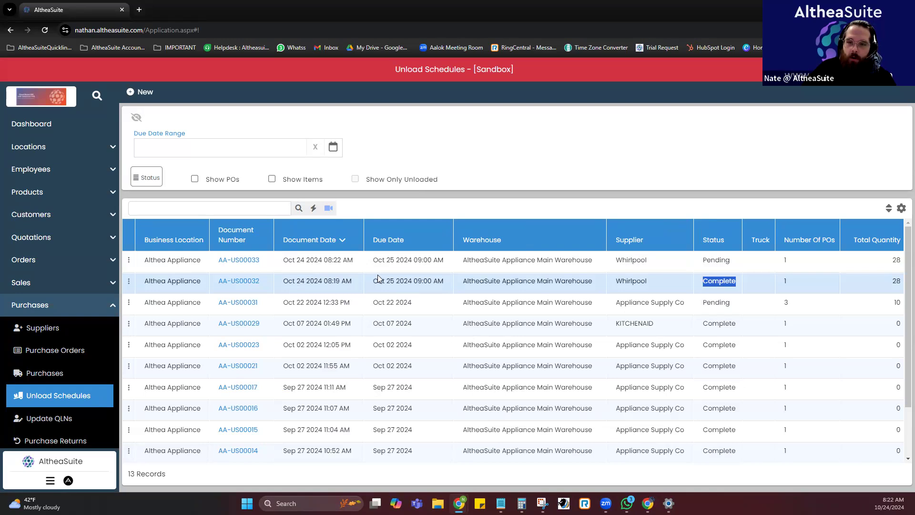
left_click(352, 263)
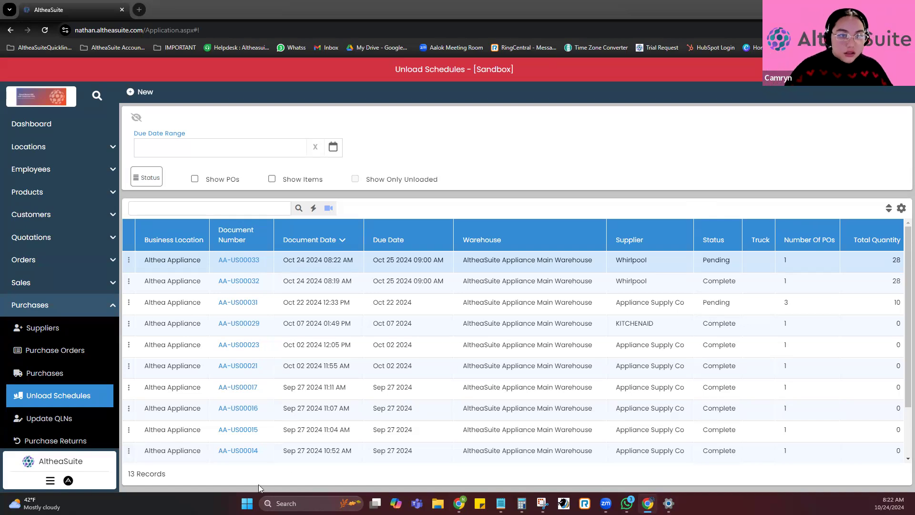
Review the purchase orders and unload schedules lists, and return to the purchase orders list.
scroll(78, 343, "down", 2)
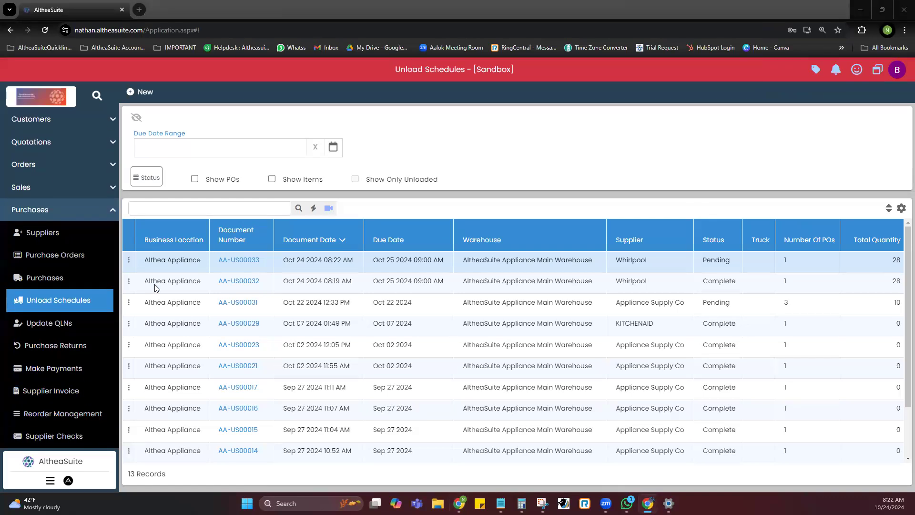
scroll(74, 317, "up", 1)
scroll(72, 322, "up", 1)
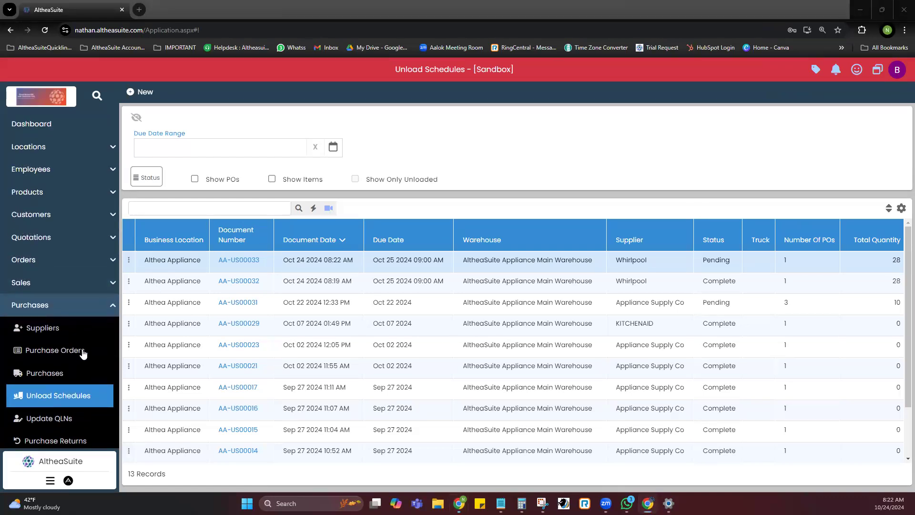
left_click(83, 352)
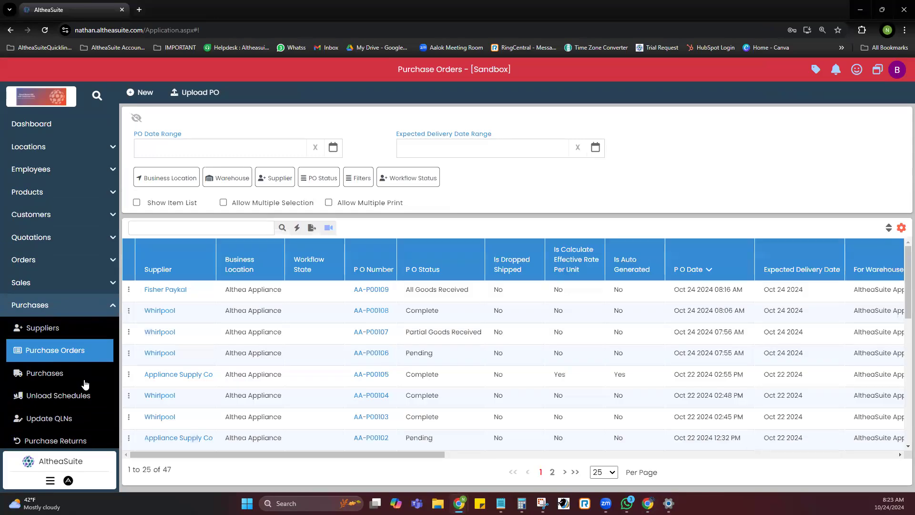
left_click(86, 396)
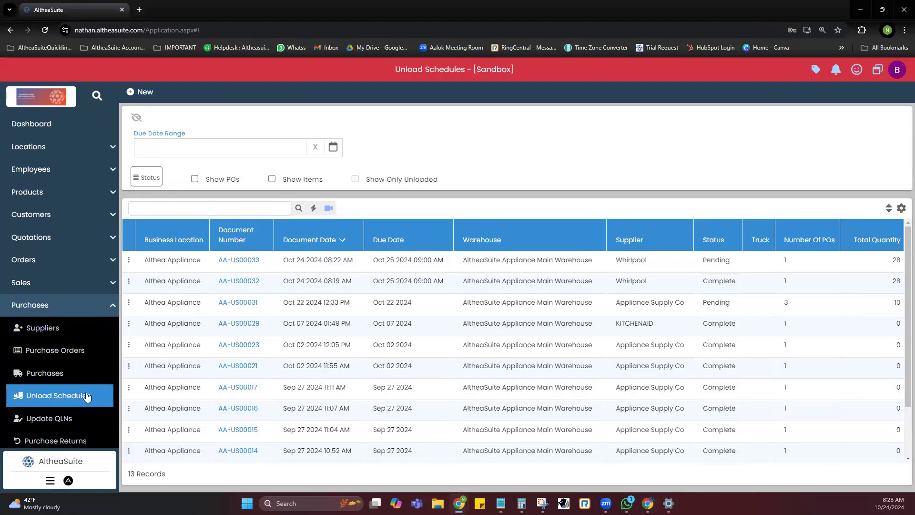
left_click(94, 360)
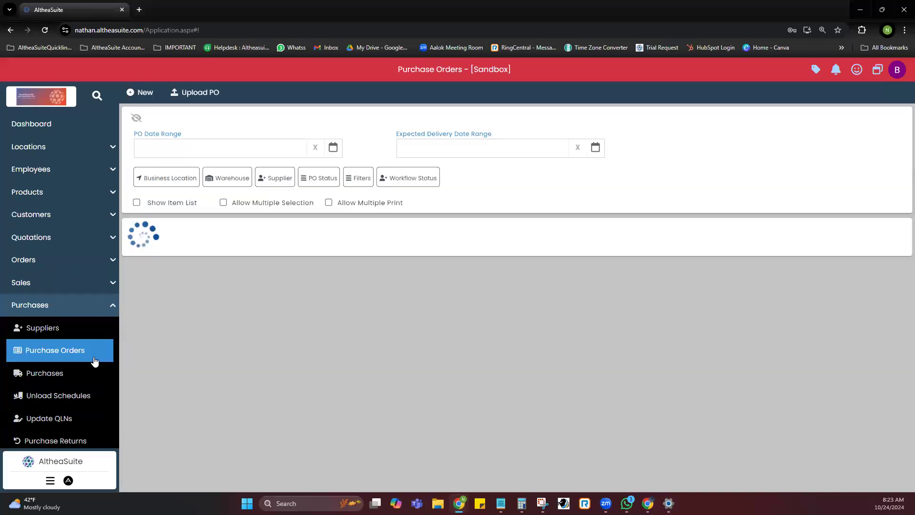
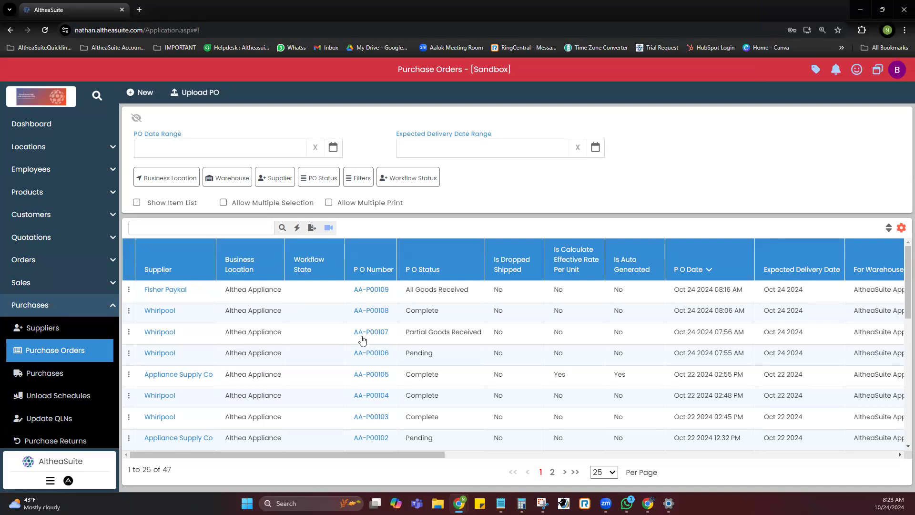
scroll(363, 339, "right", 2)
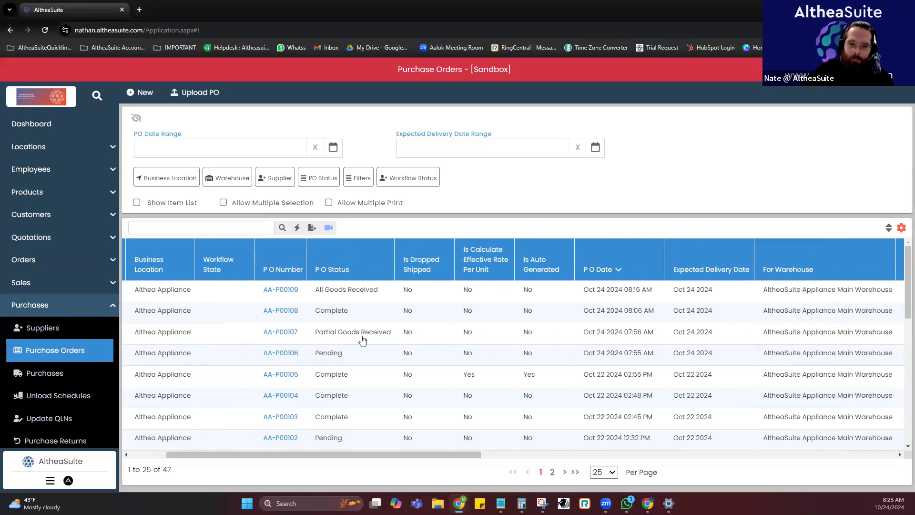
scroll(362, 340, "left", 2)
scroll(362, 341, "down", 3)
scroll(362, 340, "up", 3)
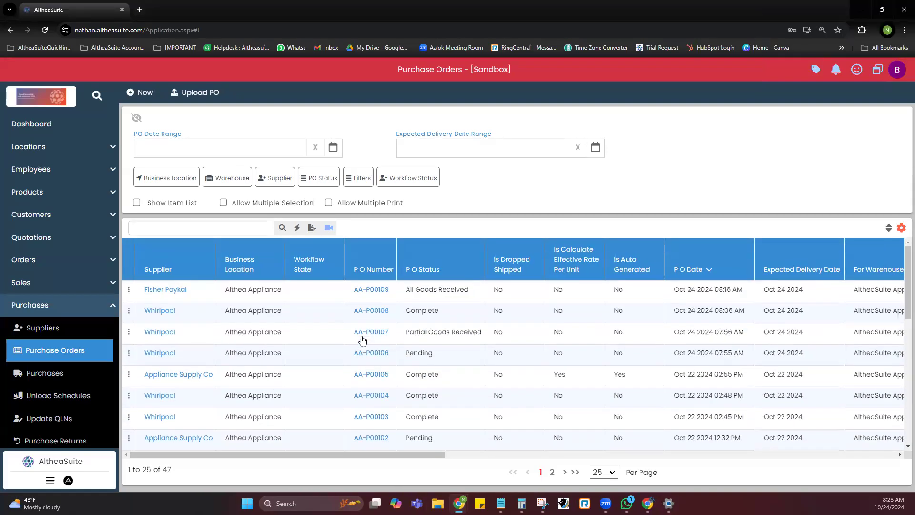
Start a new unload schedule for supplier Appliance Supply Co at the AltheaSuite Appliance Main Warehouse.
left_click(92, 392)
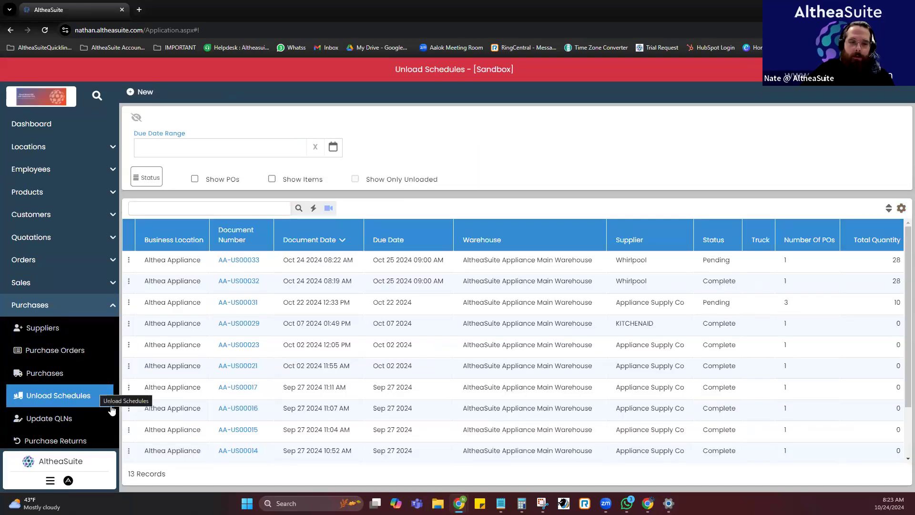
left_click(144, 92)
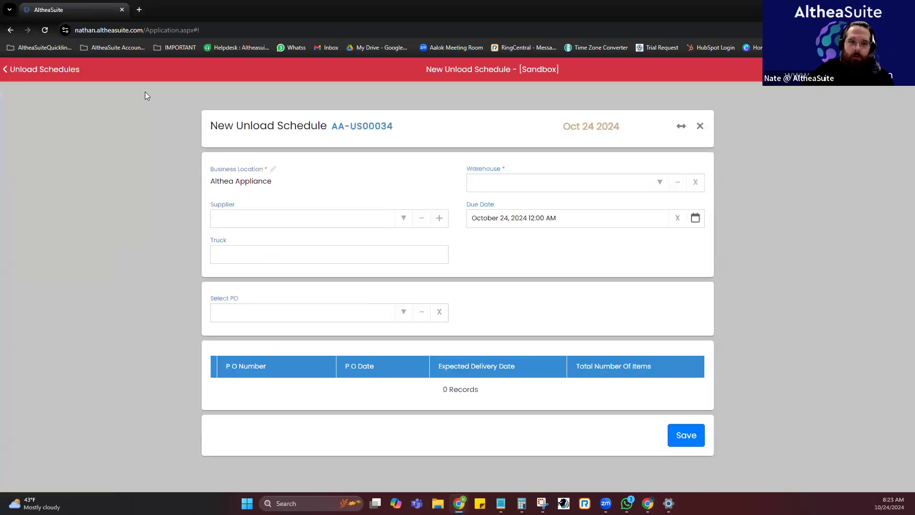
left_click(403, 217)
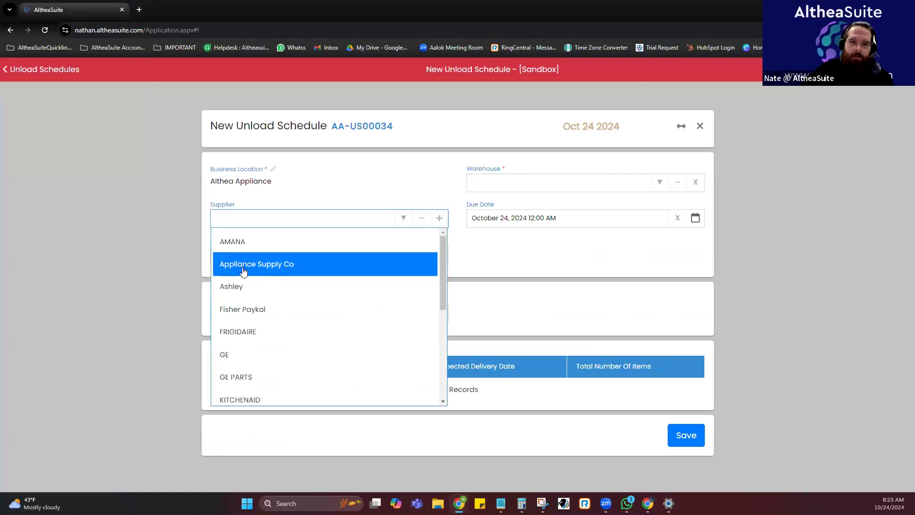
left_click(264, 267)
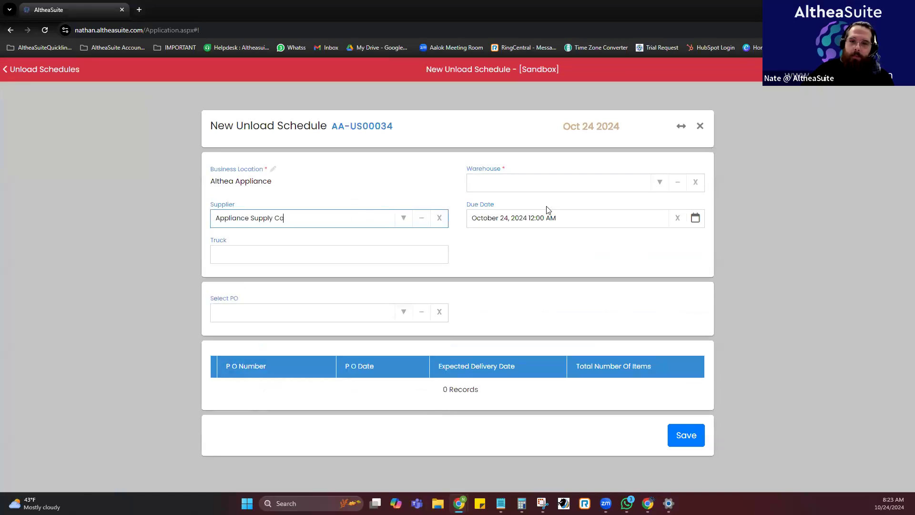
left_click(662, 189)
left_click(594, 231)
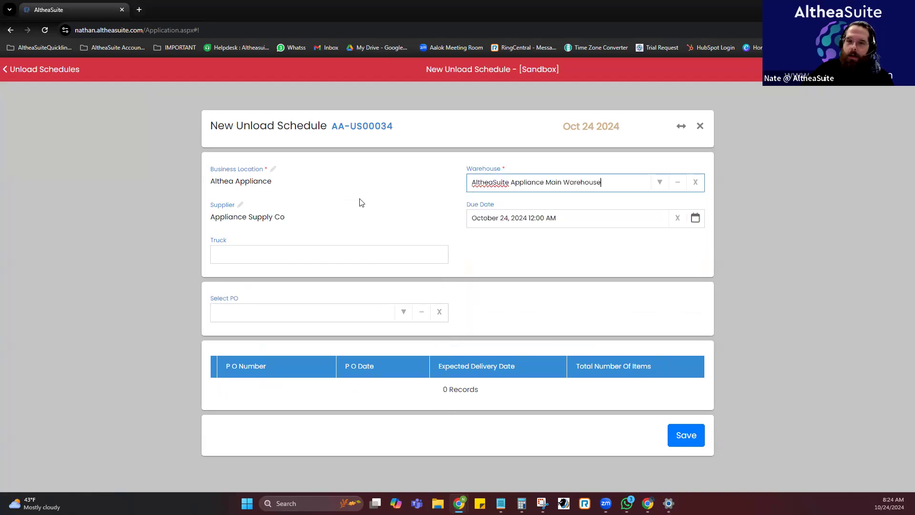
Add all five available Appliance Supply Co purchase orders to the unload schedule and save it.
left_click(404, 311)
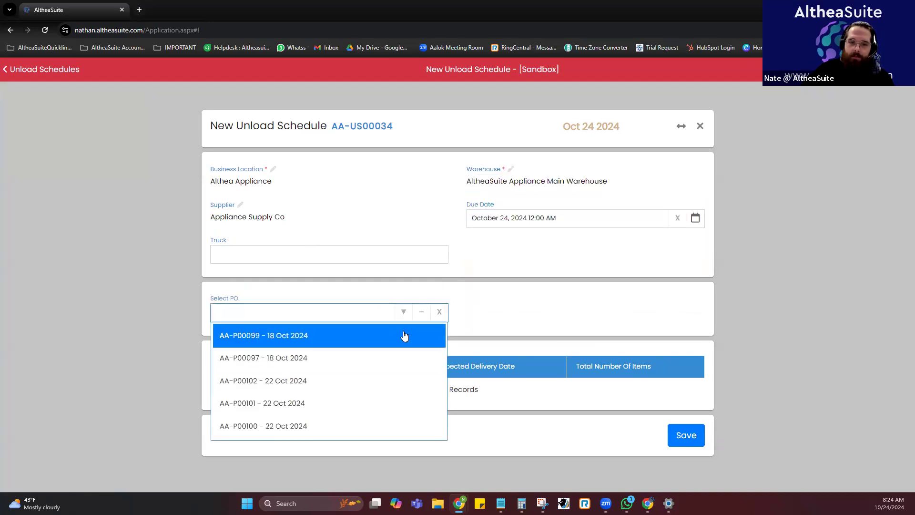
left_click(404, 336)
left_click(401, 313)
left_click(324, 359)
left_click(401, 314)
left_click(349, 381)
left_click(397, 314)
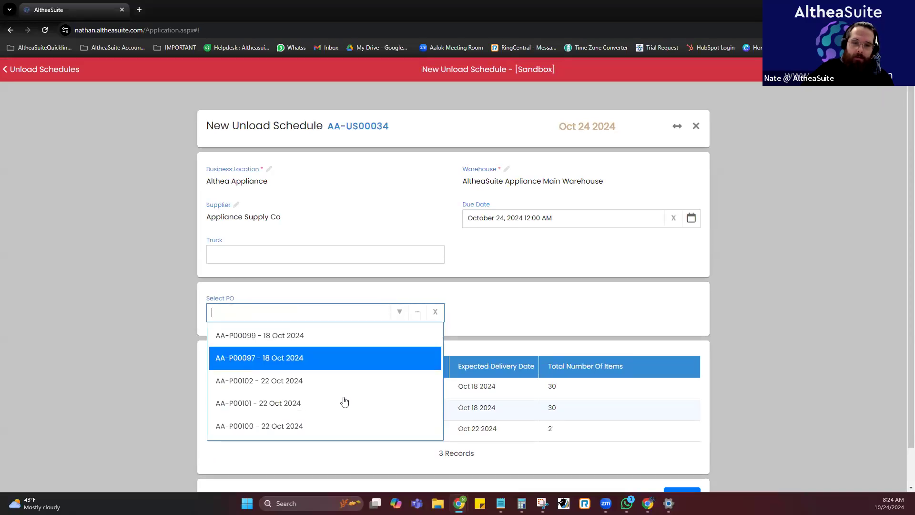
left_click(343, 403)
left_click(400, 312)
left_click(347, 425)
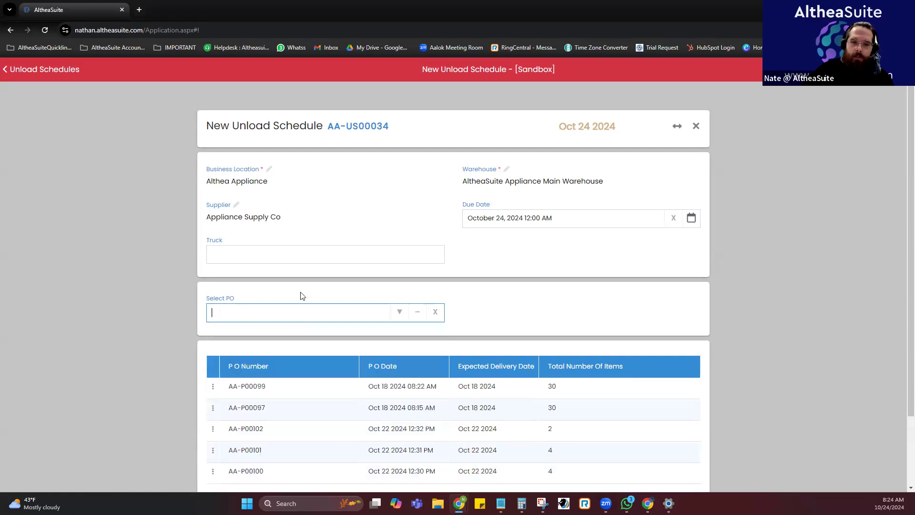
scroll(527, 315, "down", 3)
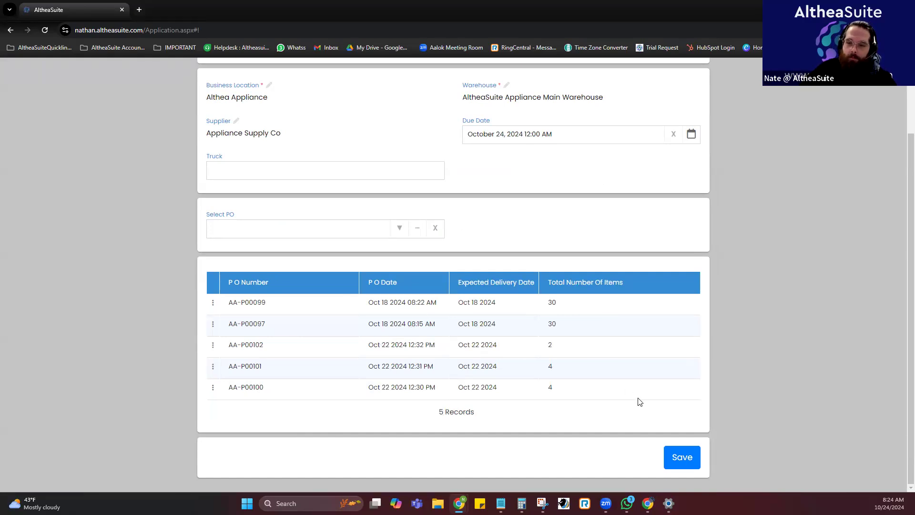
left_click(688, 459)
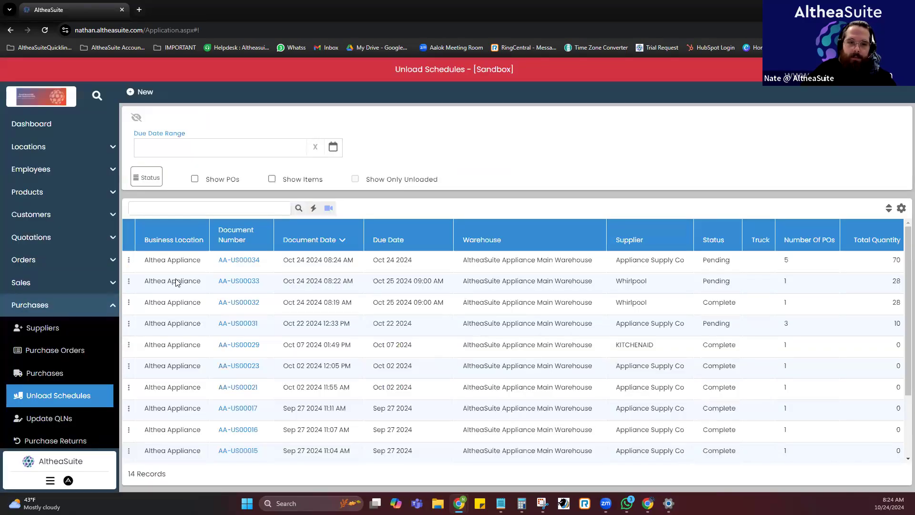
Open truck unloading for the new Appliance Supply Co schedule, examine its items to unload, and return to the unload schedules list.
left_click(129, 260)
left_click(192, 365)
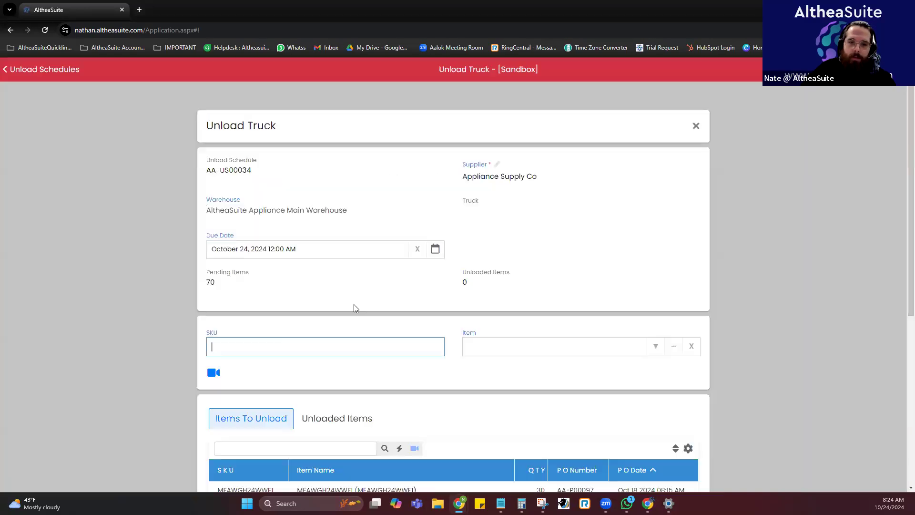
scroll(362, 300, "down", 5)
scroll(367, 297, "down", 2)
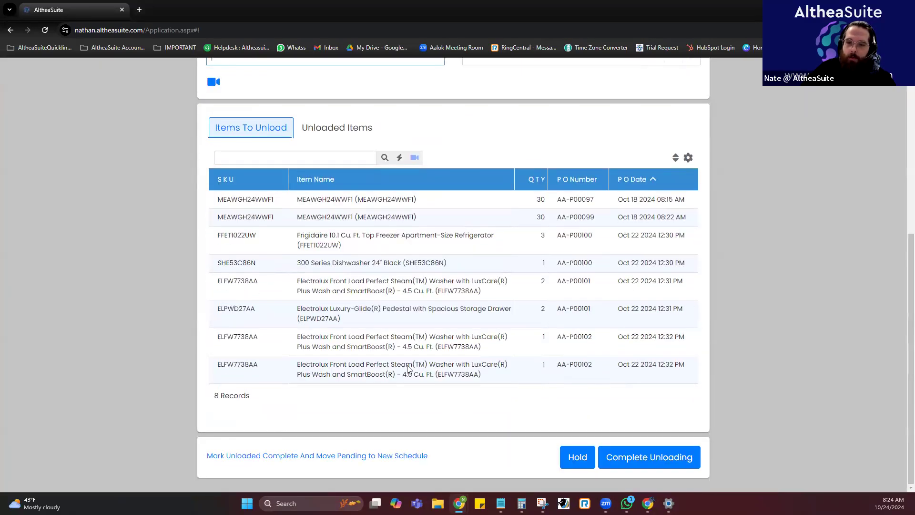
scroll(408, 367, "up", 5)
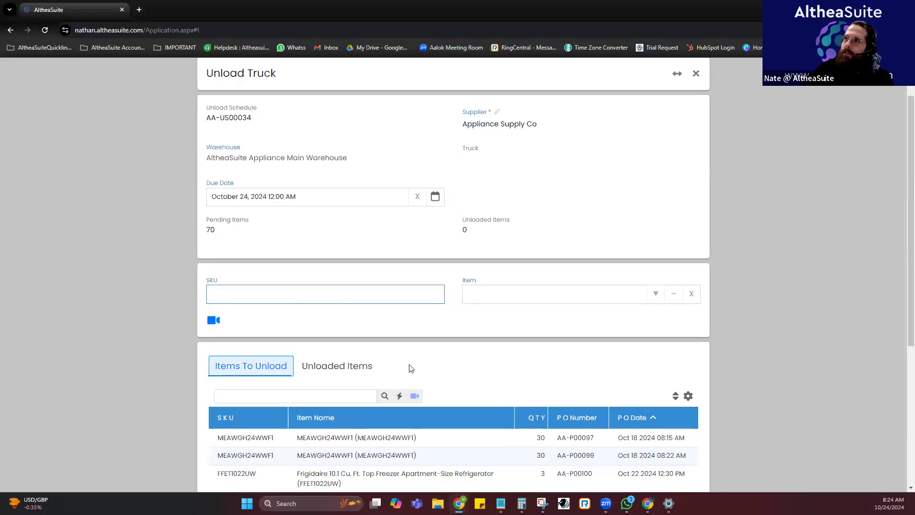
scroll(486, 295, "up", 1)
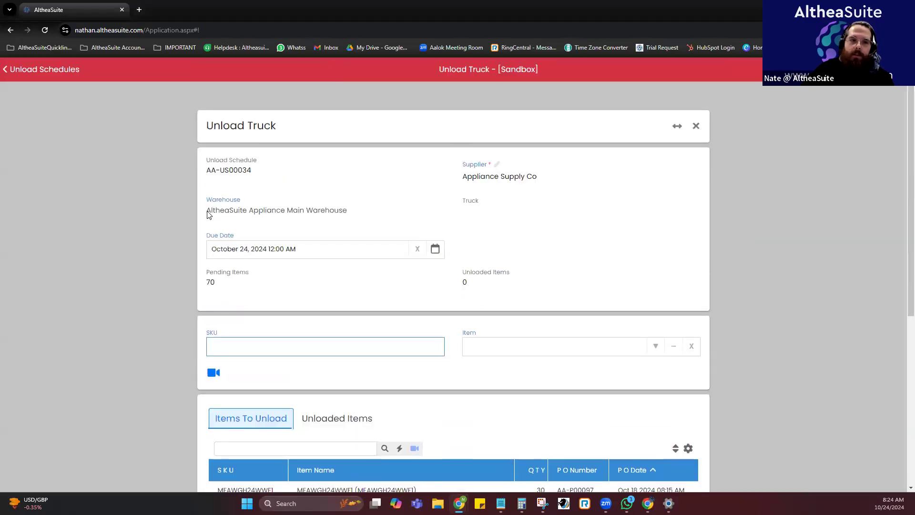
left_click(69, 68)
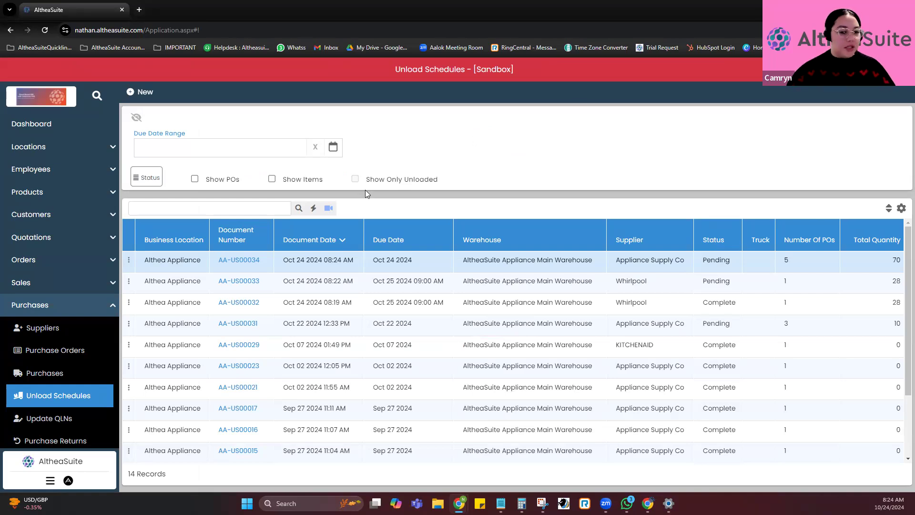
Open the purchases list and filter it to purchases with the status Complete.
left_click(78, 372)
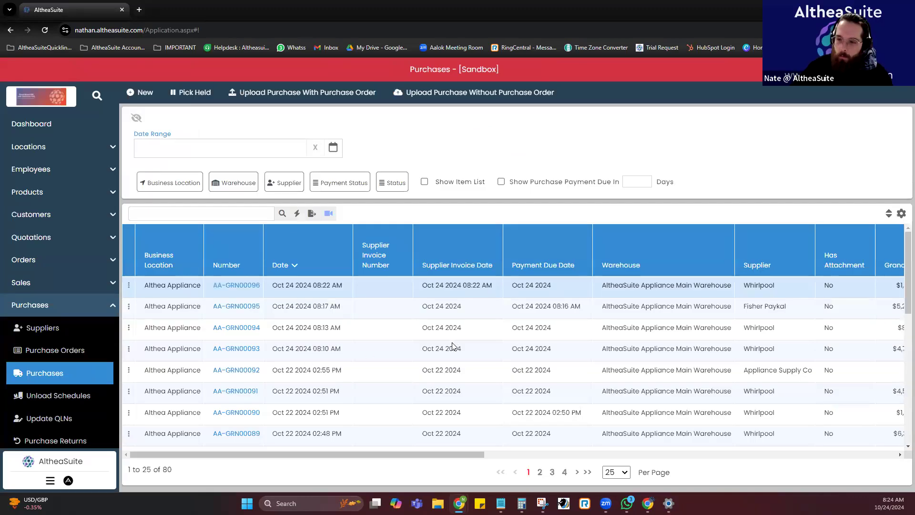
scroll(453, 347, "down", 5)
scroll(453, 346, "right", 5)
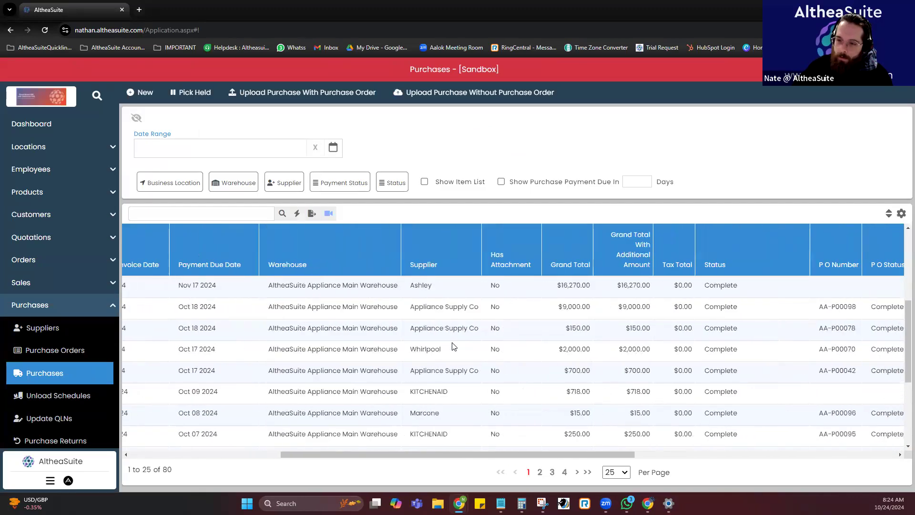
scroll(452, 346, "right", 5)
scroll(452, 347, "left", 3)
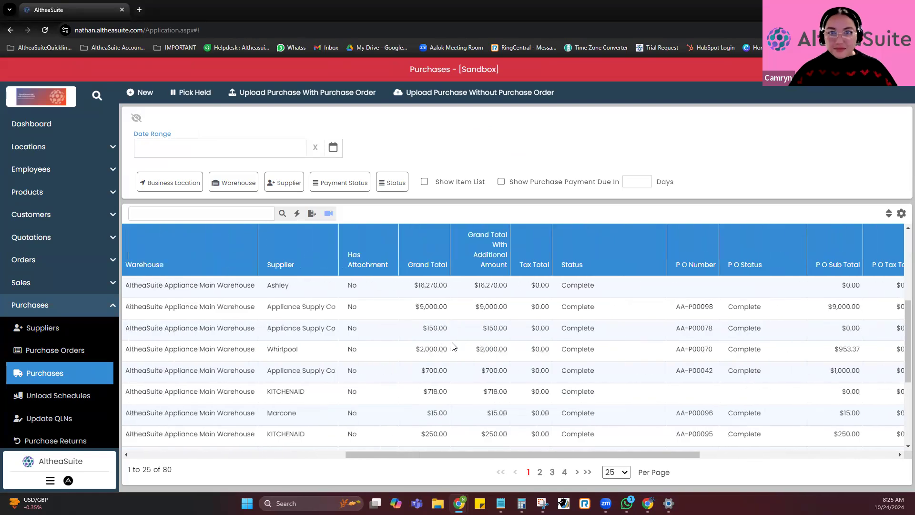
scroll(453, 347, "left", 8)
left_click(399, 186)
left_click(413, 253)
left_click(506, 278)
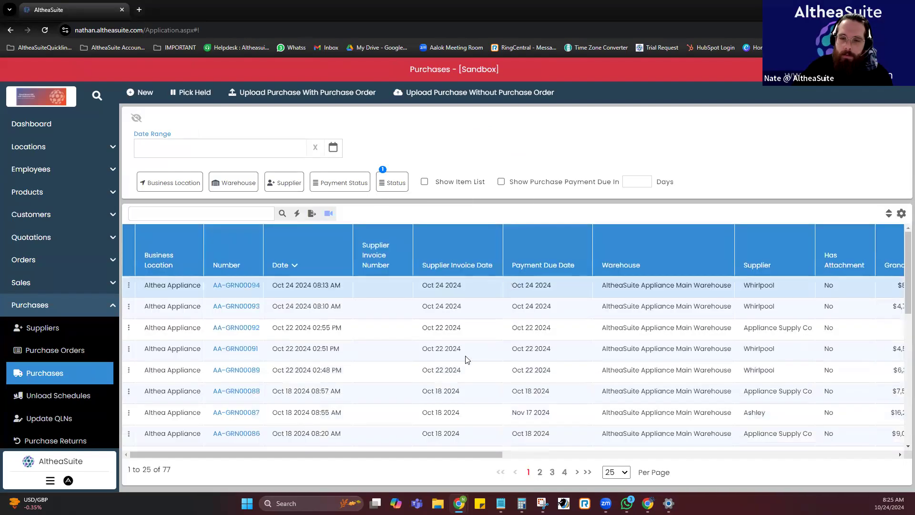
Review the completed purchases' totals and purchase order columns, and view the details of the KITCHENAID purchase dated Oct 07 2024.
scroll(466, 358, "right", 6)
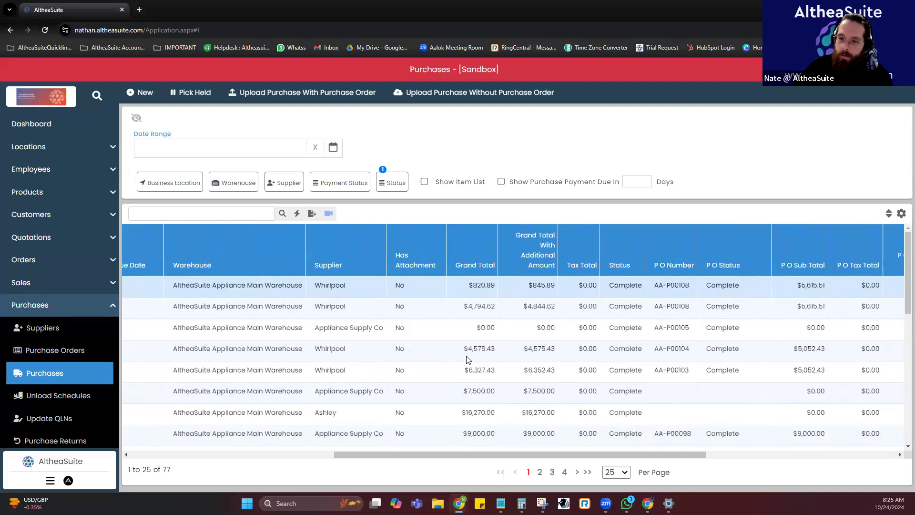
scroll(466, 359, "right", 6)
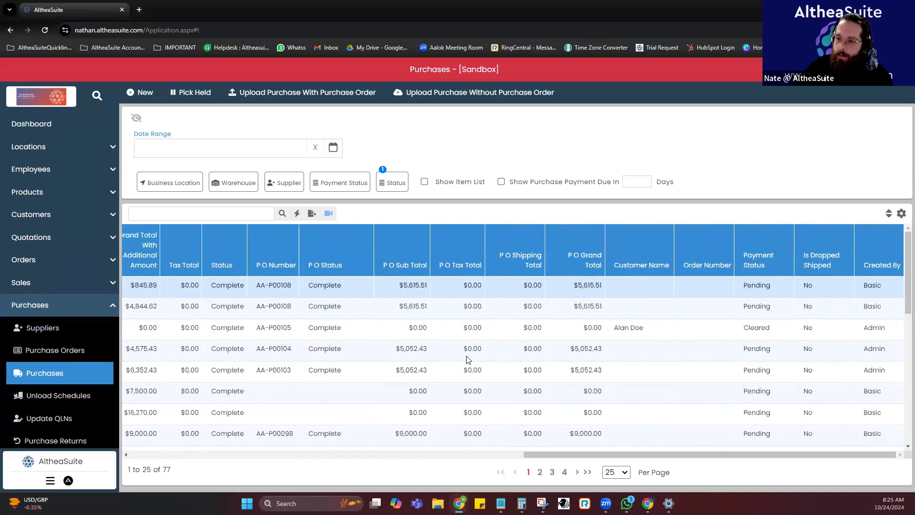
scroll(466, 360, "left", 3)
scroll(466, 358, "left", 5)
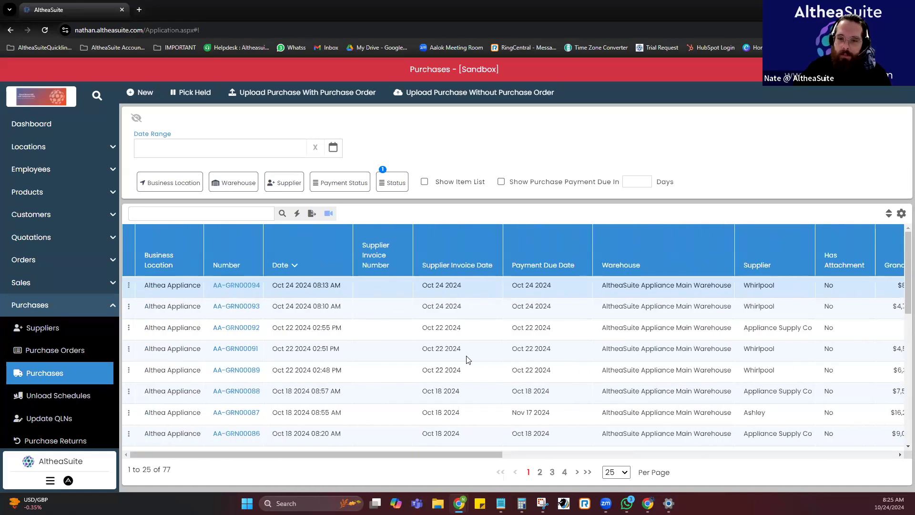
scroll(466, 359, "down", 5)
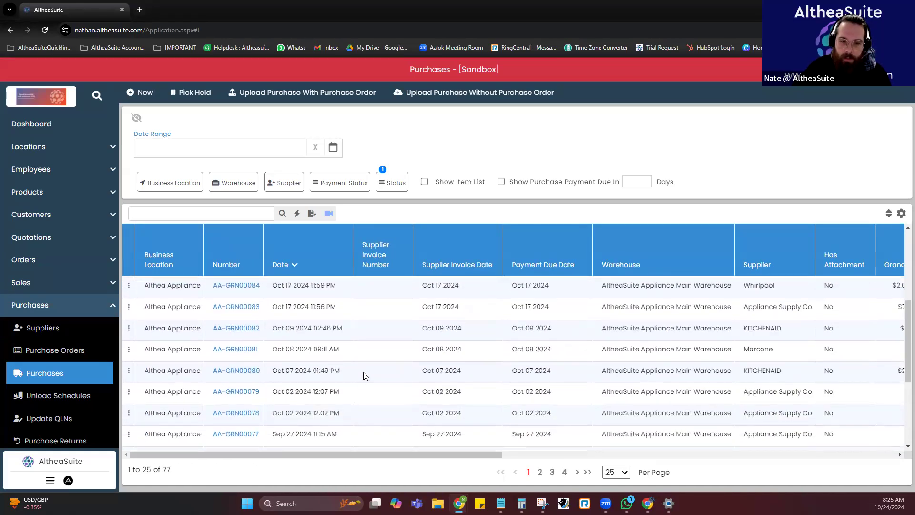
left_click(224, 371)
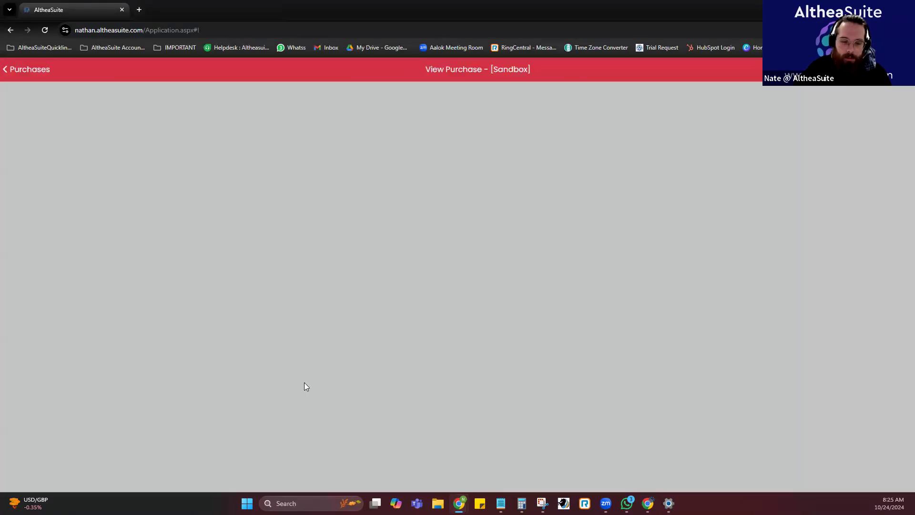
scroll(304, 383, "down", 4)
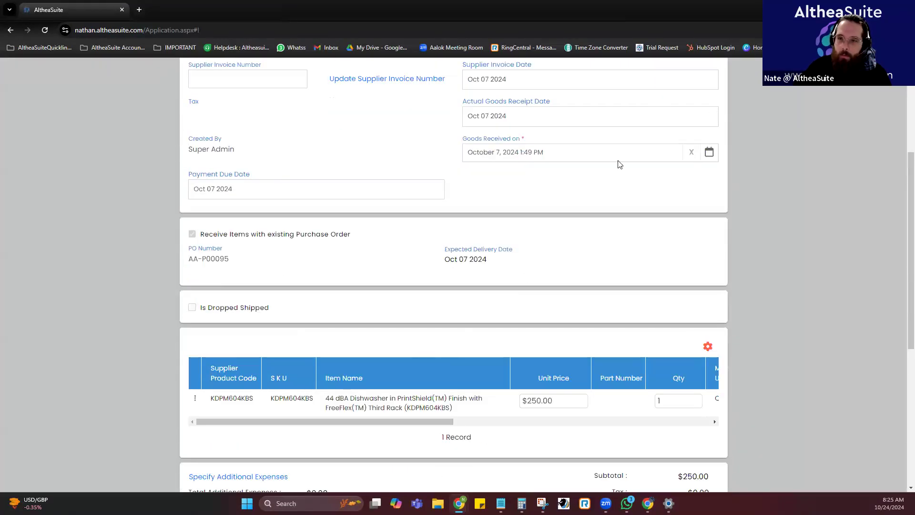
scroll(620, 164, "up", 4)
left_click(714, 125)
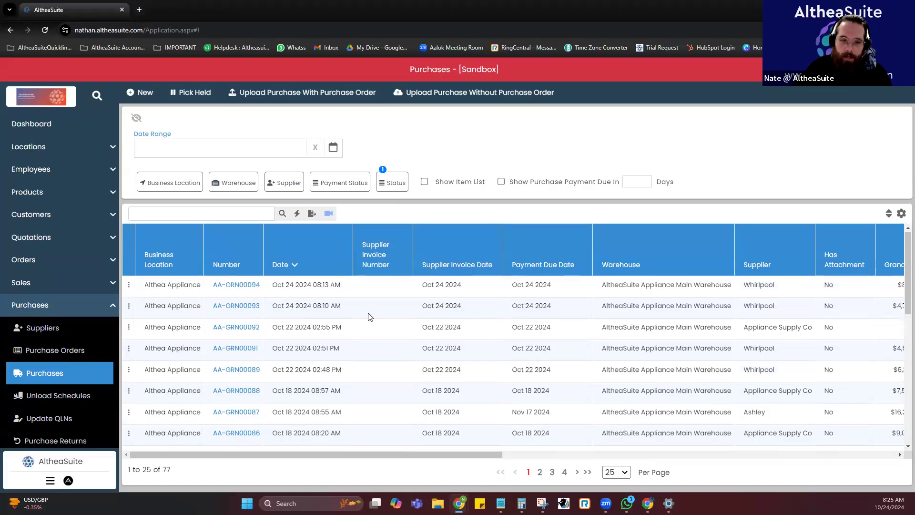
Create a purchase return from the KITCHENAID purchase dated Oct 07 2024.
scroll(334, 321, "down", 5)
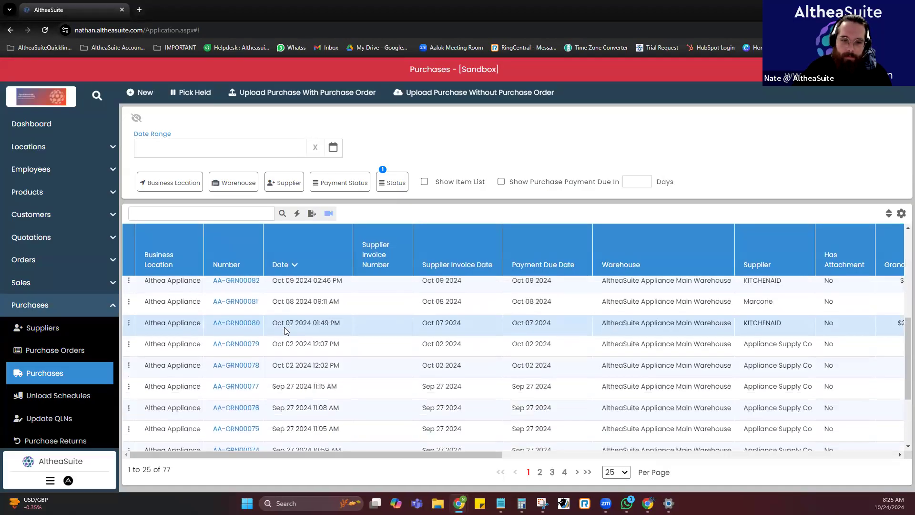
left_click(128, 323)
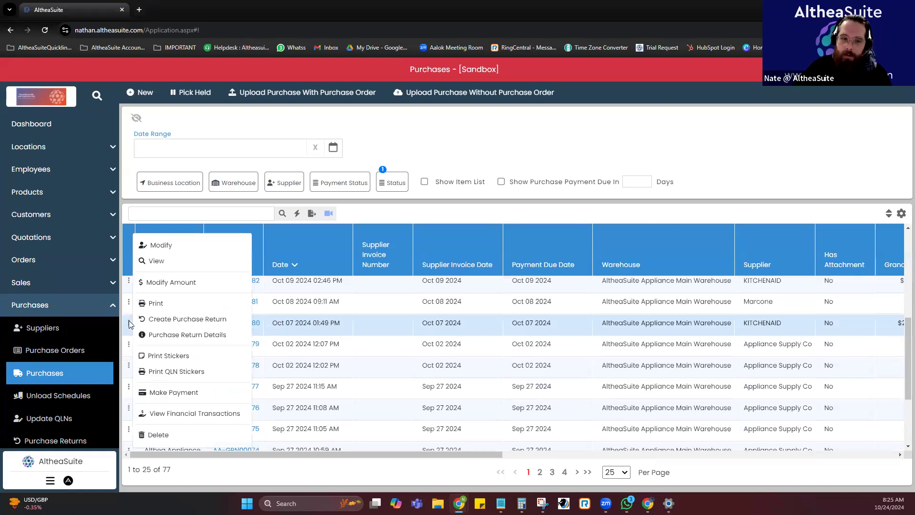
left_click(195, 324)
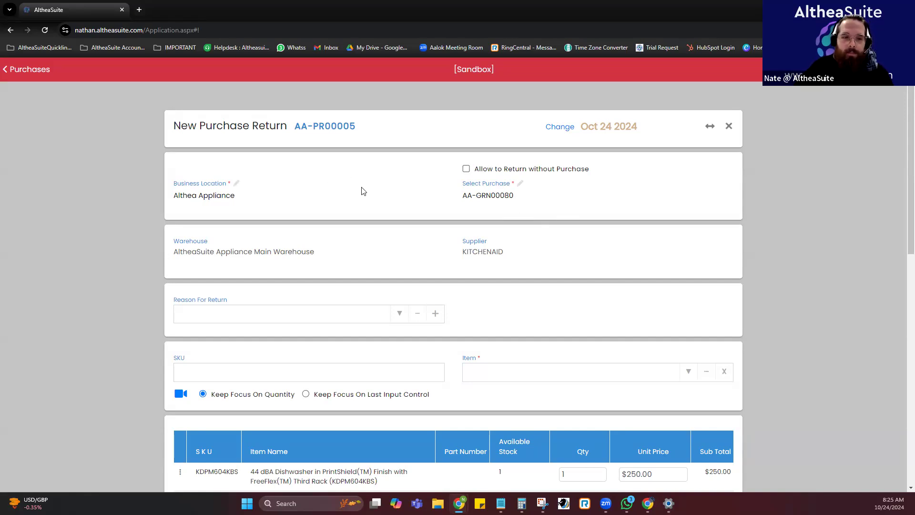
Try Damaged as the purchase return's reason for return and clear the reason again.
scroll(367, 200, "down", 2)
left_click(242, 217)
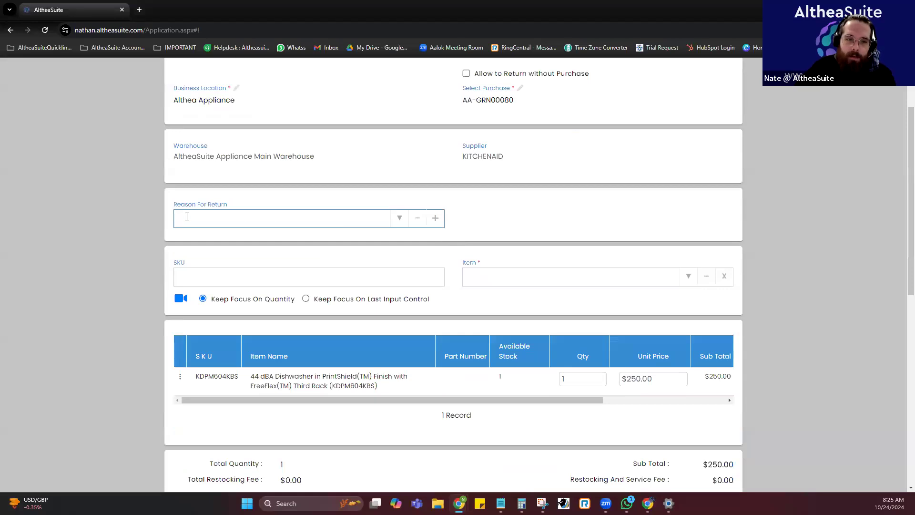
left_click(399, 222)
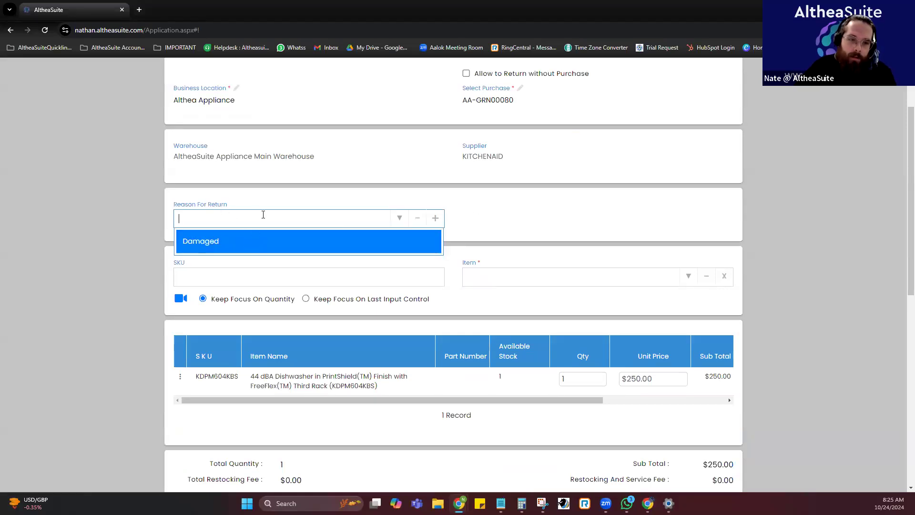
key("Return")
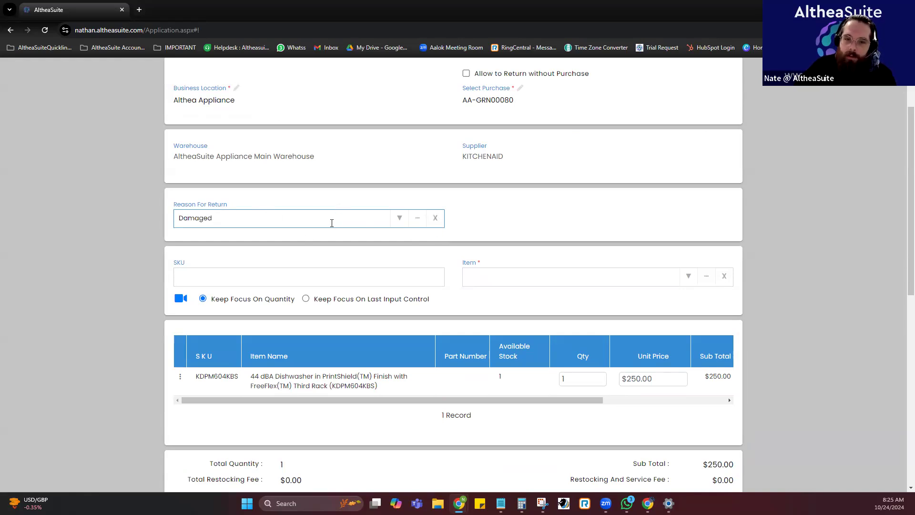
left_click(437, 220)
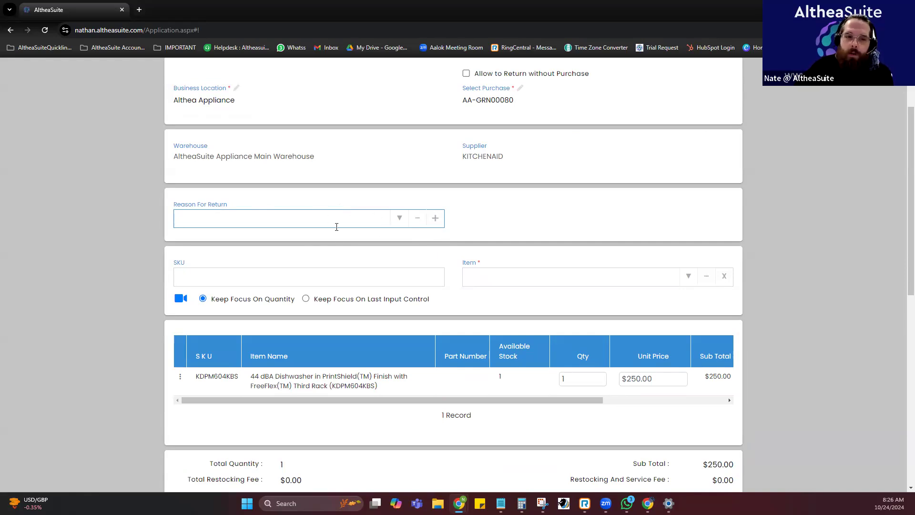
Set the purchase return's reason for return to Damaged.
left_click(399, 223)
left_click(362, 239)
scroll(532, 232, "down", 3)
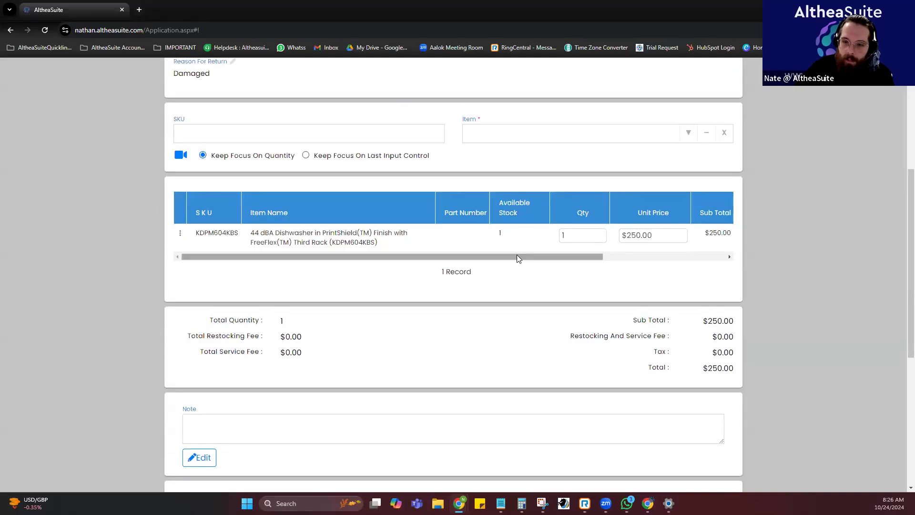
Charge a $25.00 restocking fee and a $25.00 service fee on the returned dishwasher.
left_click_drag(486, 259, 626, 258)
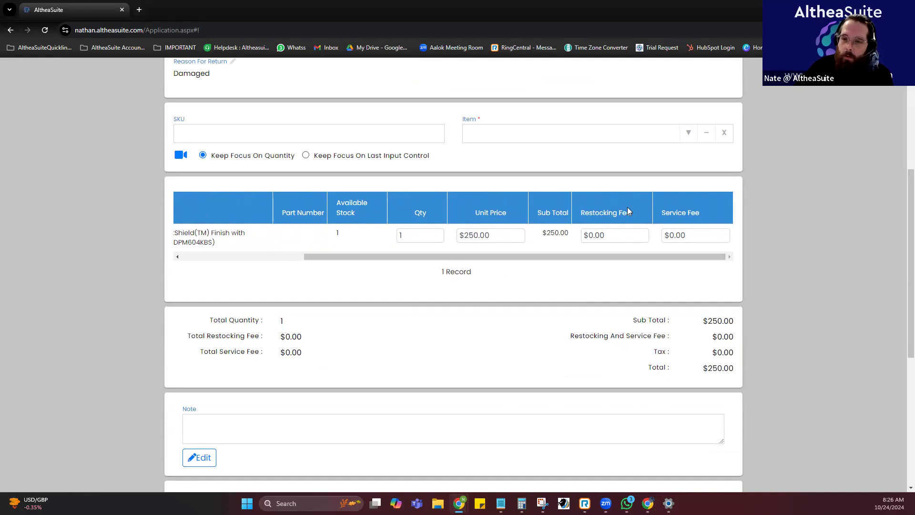
left_click(619, 236)
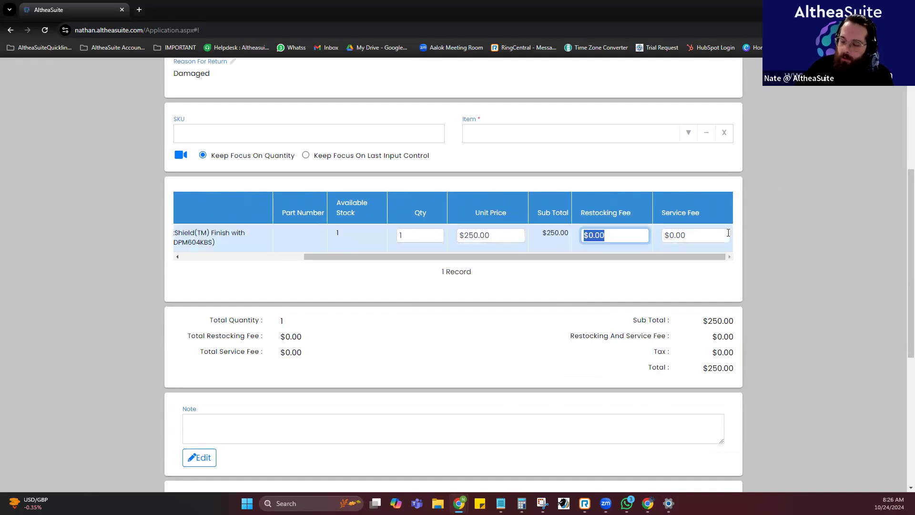
type("50")
left_click(619, 235)
type("25")
left_click(679, 235)
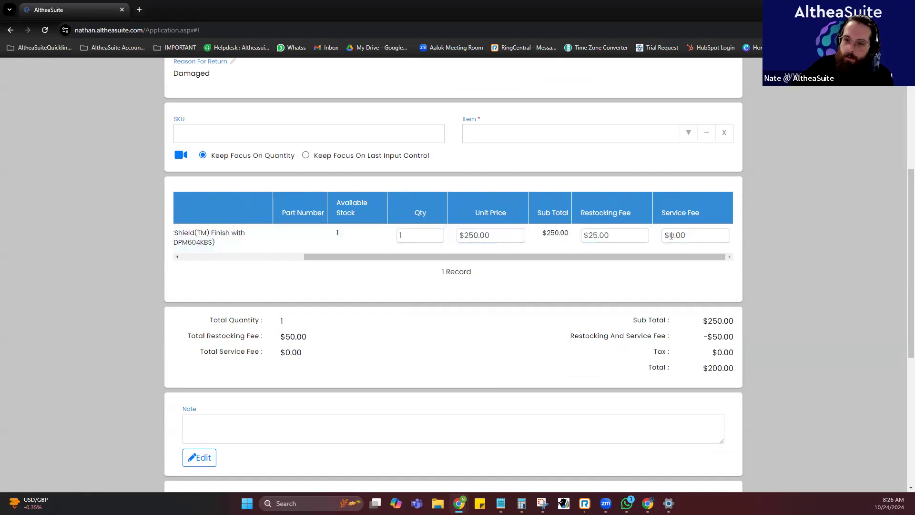
type("25")
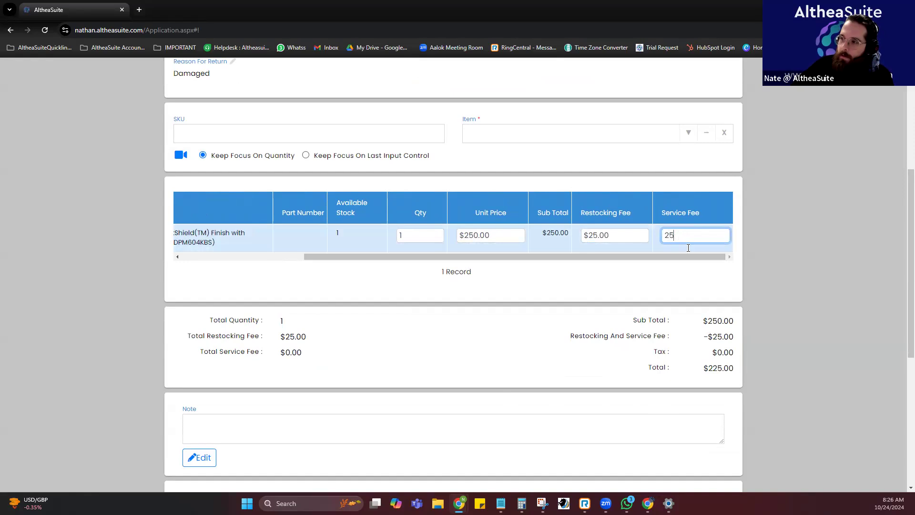
left_click(612, 267)
left_click_drag(399, 257, 266, 261)
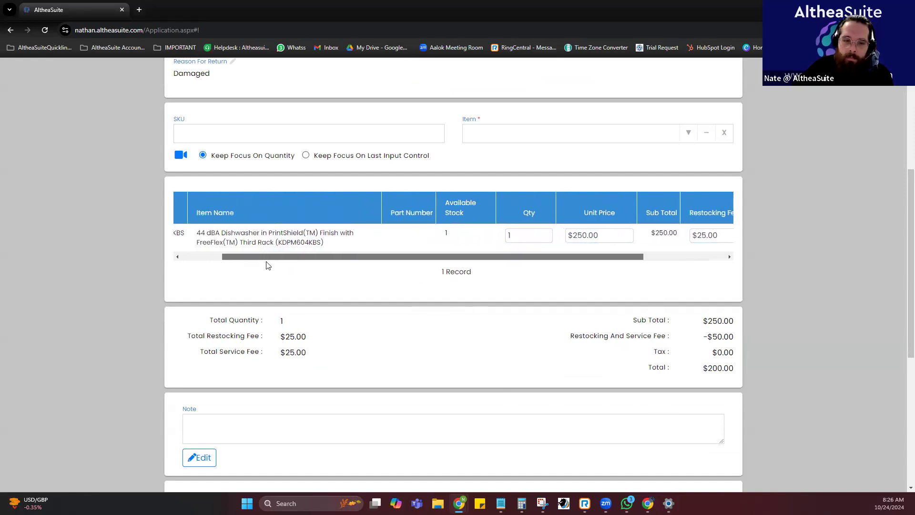
Allocate the return's full pending amount of $200.00 to the Supplier Account payment mode.
scroll(661, 320, "down", 1)
scroll(661, 320, "down", 3)
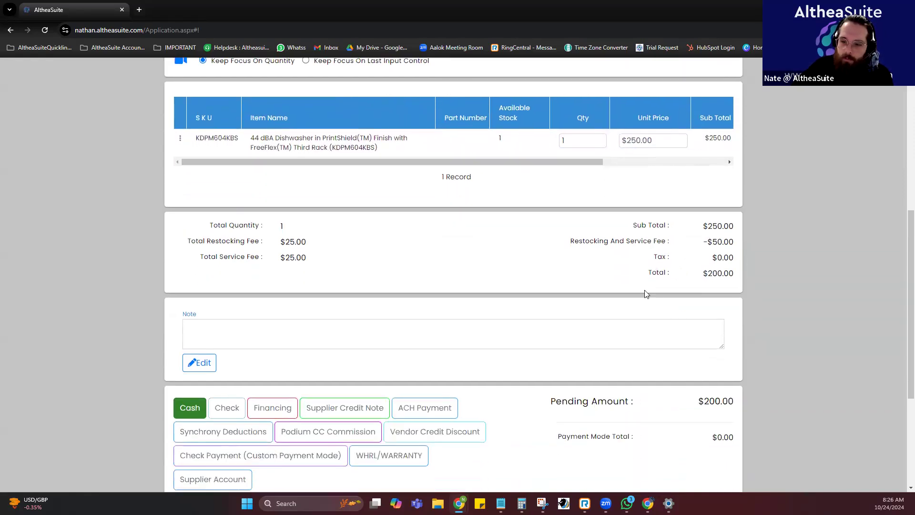
scroll(677, 263, "down", 1)
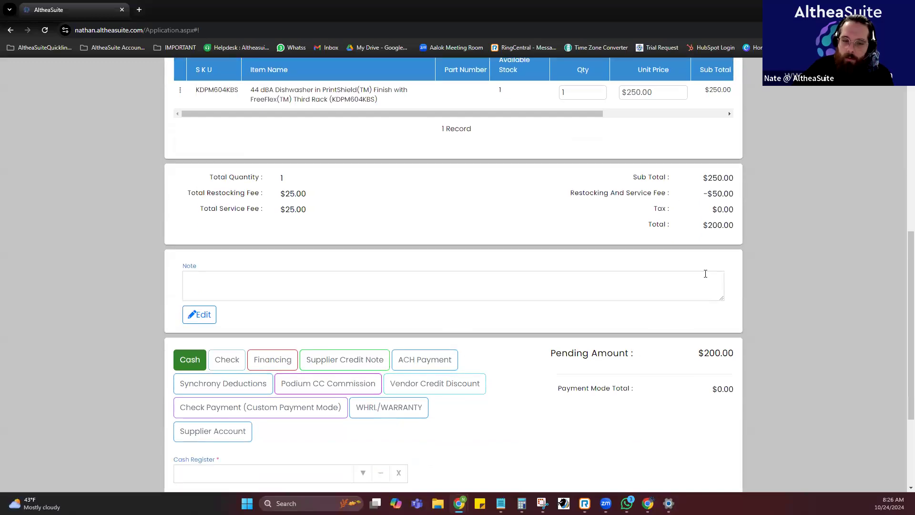
scroll(620, 339, "down", 3)
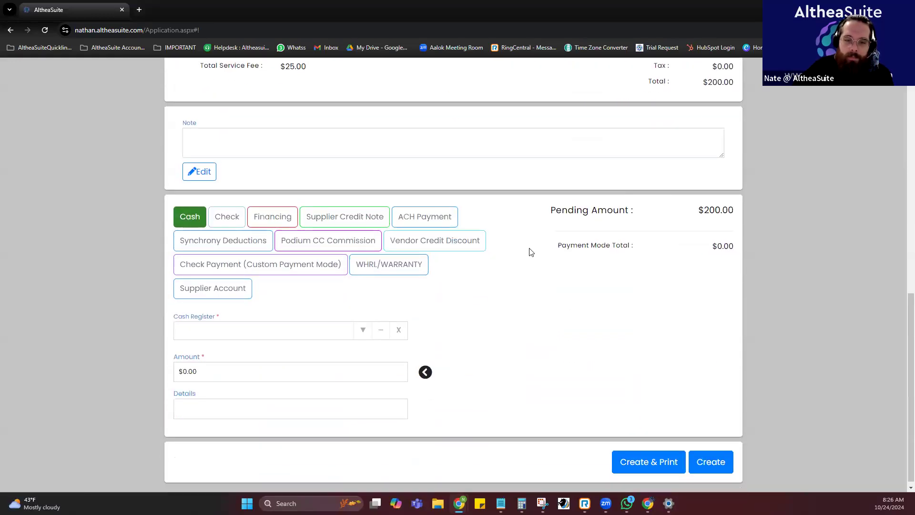
left_click(447, 216)
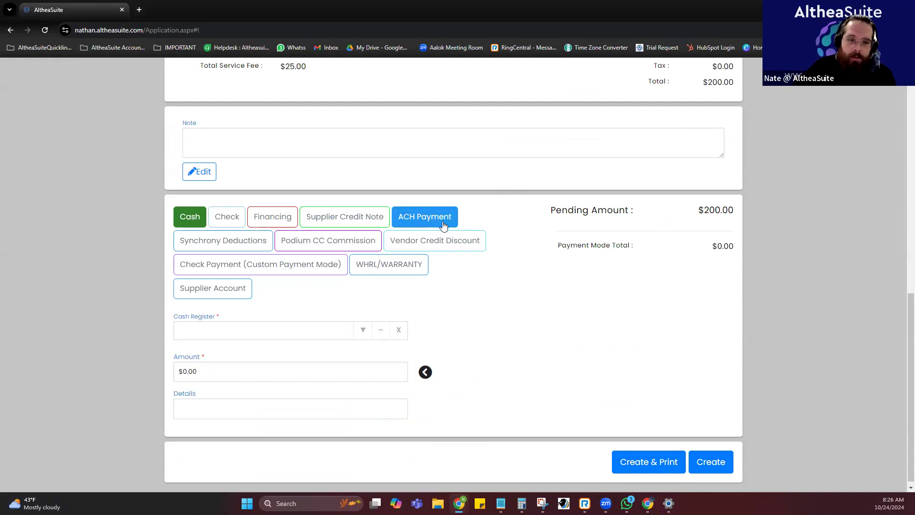
left_click(244, 295)
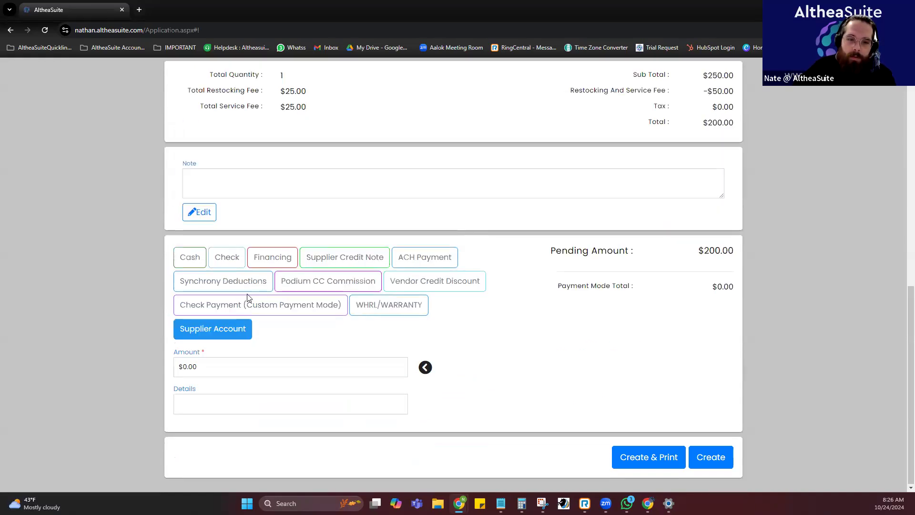
left_click(425, 367)
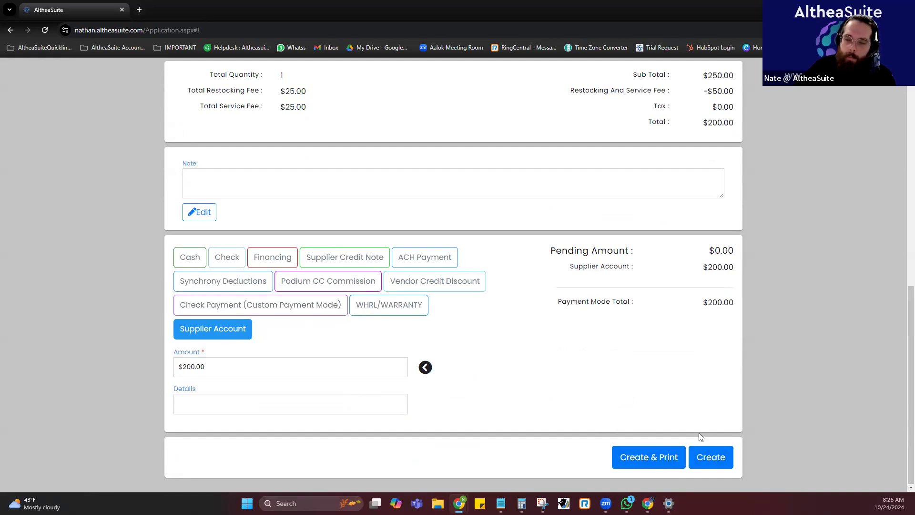
Create the purchase return, saving the serial numbers form without selecting a serial number, and close the return's printout.
left_click(714, 461)
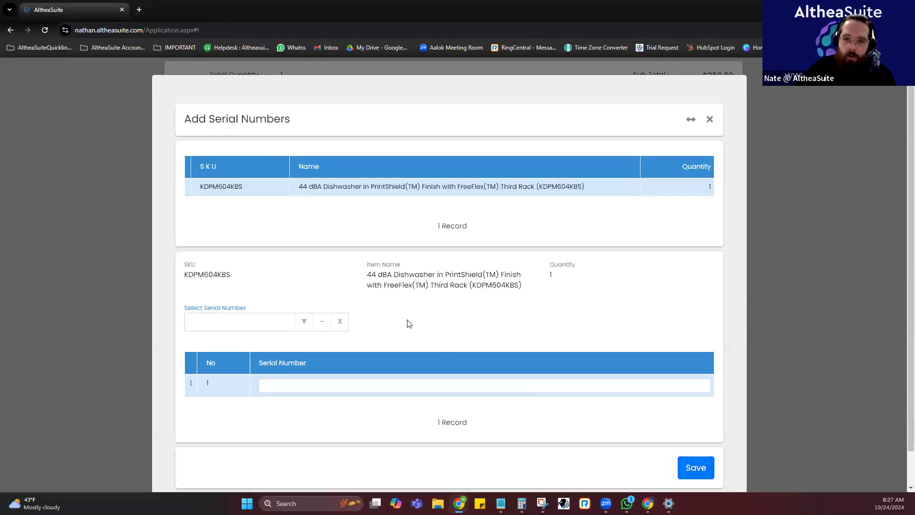
scroll(477, 309, "down", 1)
left_click(298, 287)
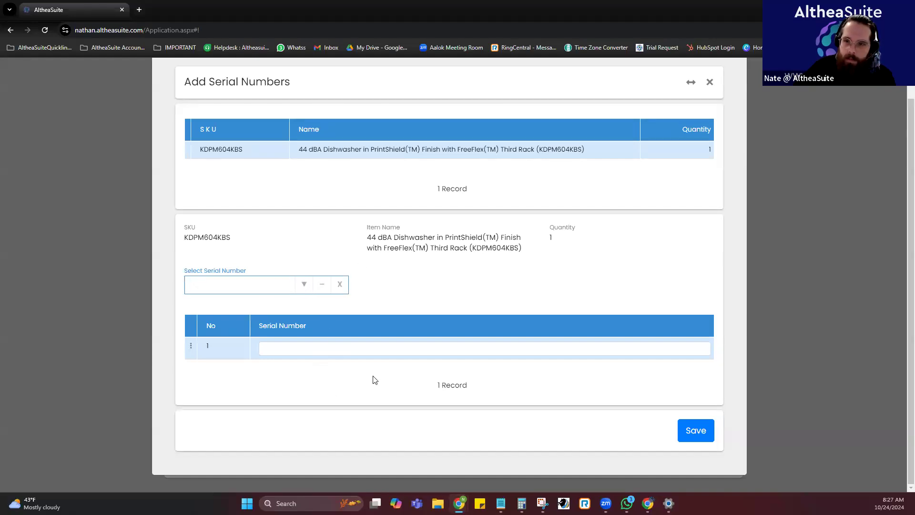
left_click(687, 428)
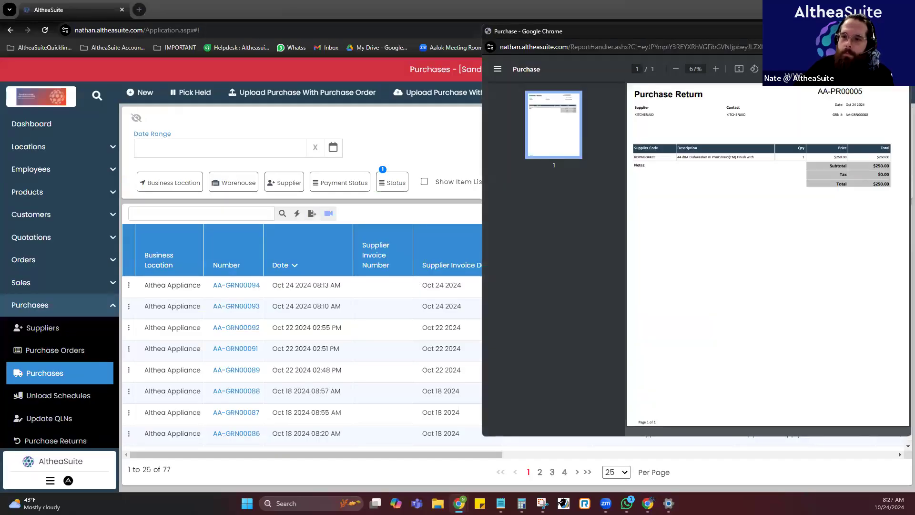
left_click_drag(746, 32, 571, 40)
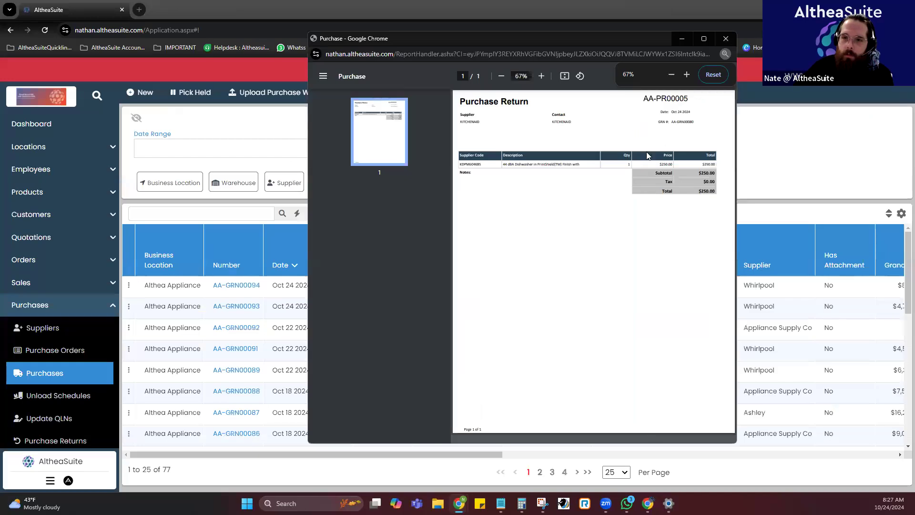
left_click(718, 42)
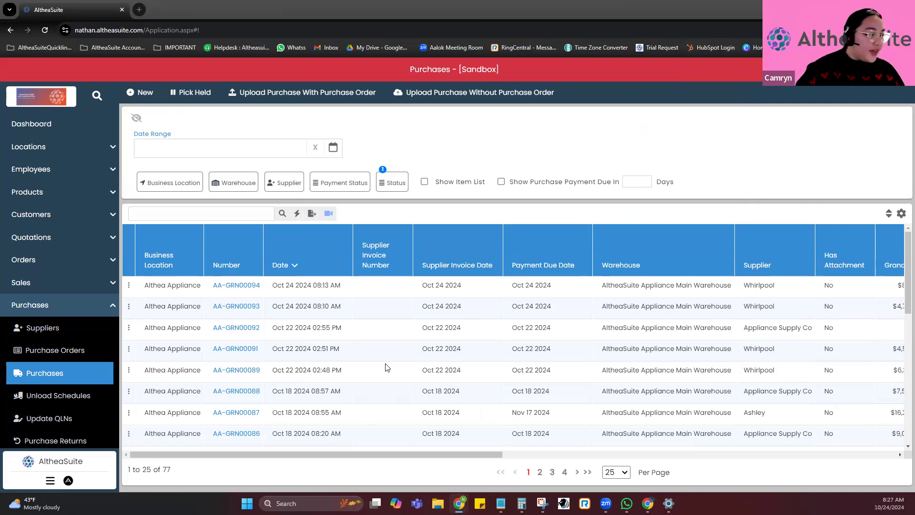
scroll(67, 379, "down", 1)
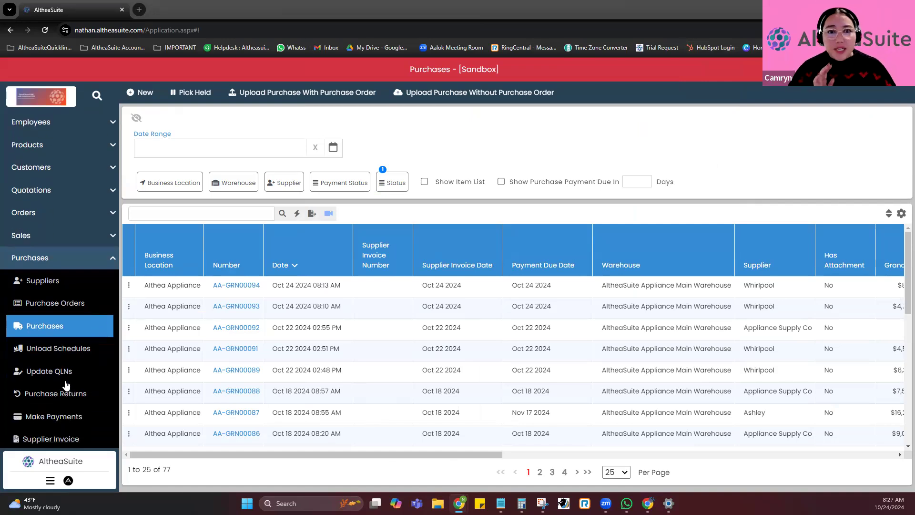
scroll(74, 334, "up", 1)
left_click(77, 312)
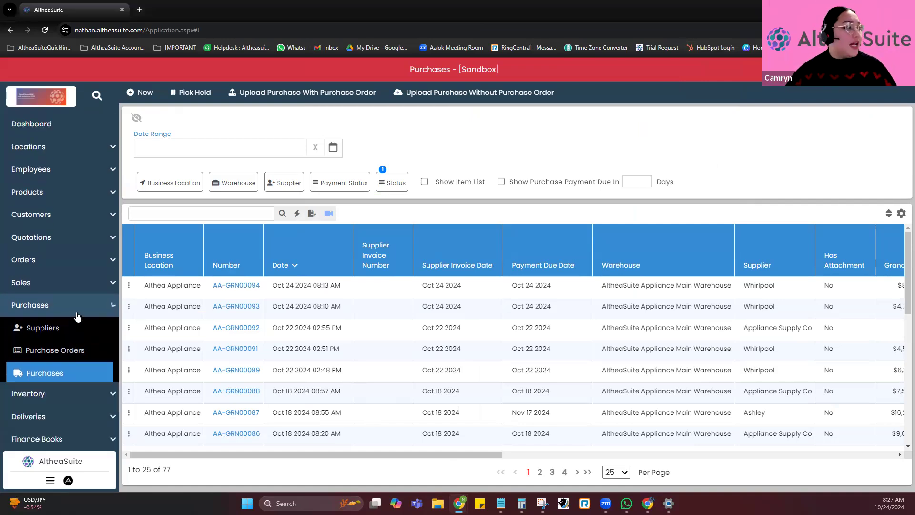
left_click(79, 314)
left_click(83, 312)
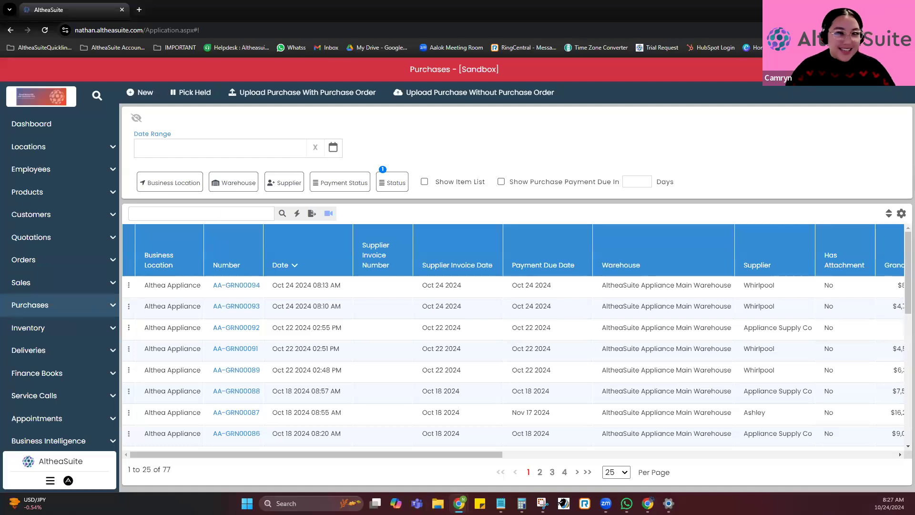
left_click(561, 504)
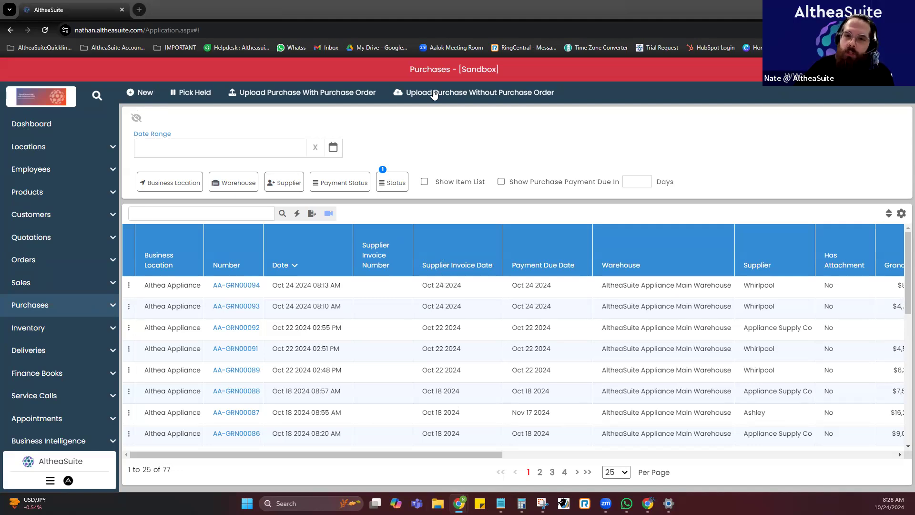
Examine the unload options and the next quick lookup number in the QLN settings, and leave without applying changes.
scroll(47, 350, "down", 1)
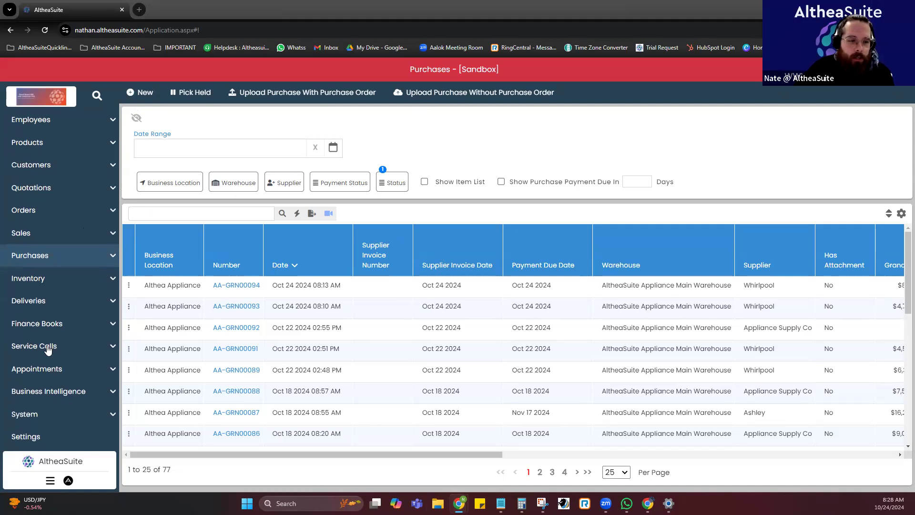
left_click(63, 444)
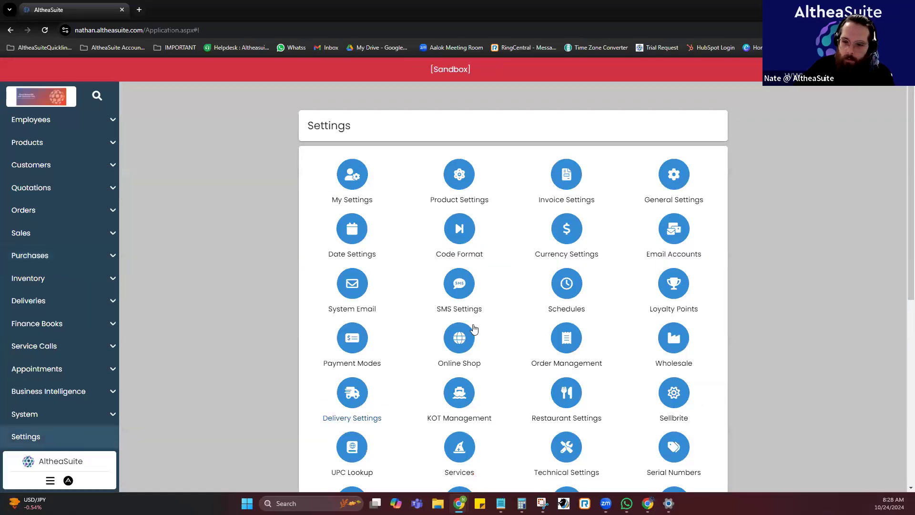
scroll(475, 332, "down", 4)
scroll(473, 328, "down", 3)
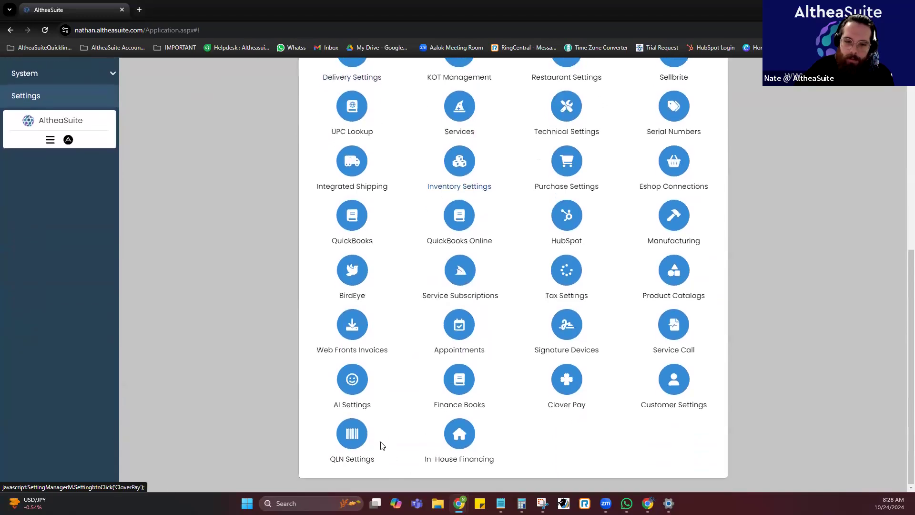
left_click(352, 434)
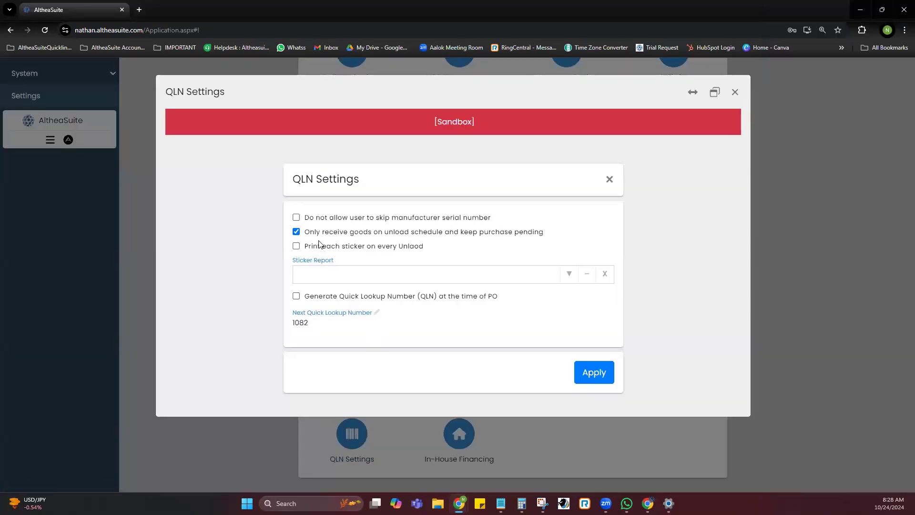
left_click(309, 325)
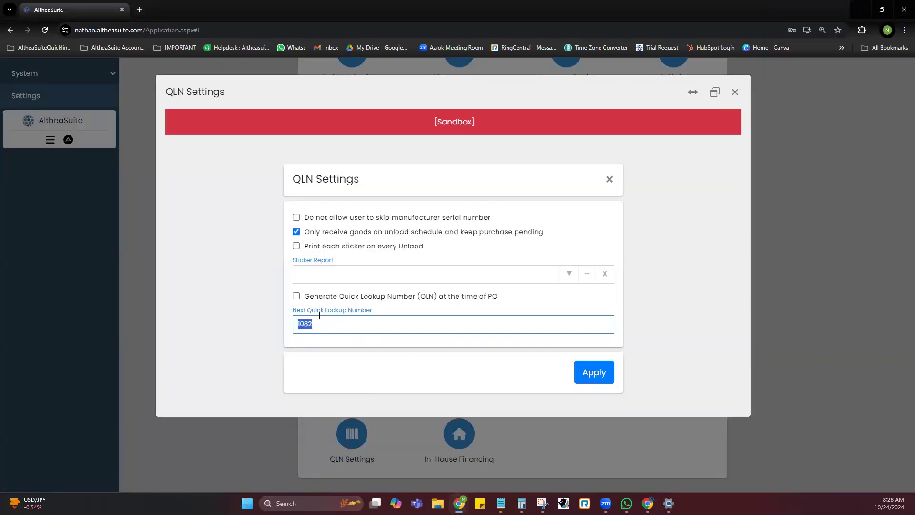
left_click(344, 345)
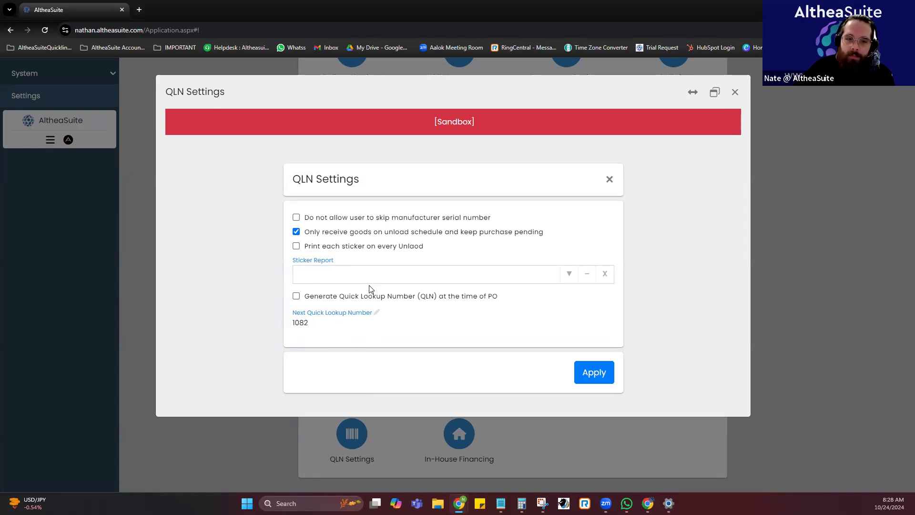
left_click(609, 179)
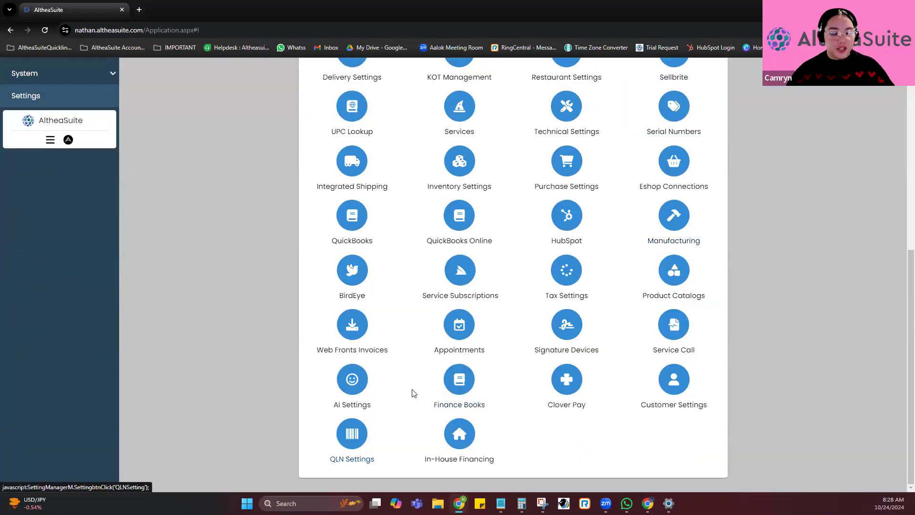
left_click(364, 432)
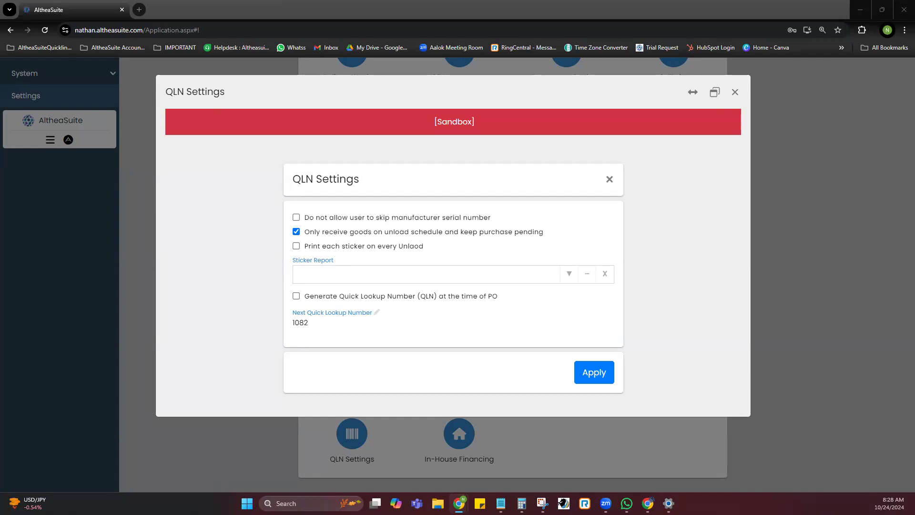
left_click(735, 91)
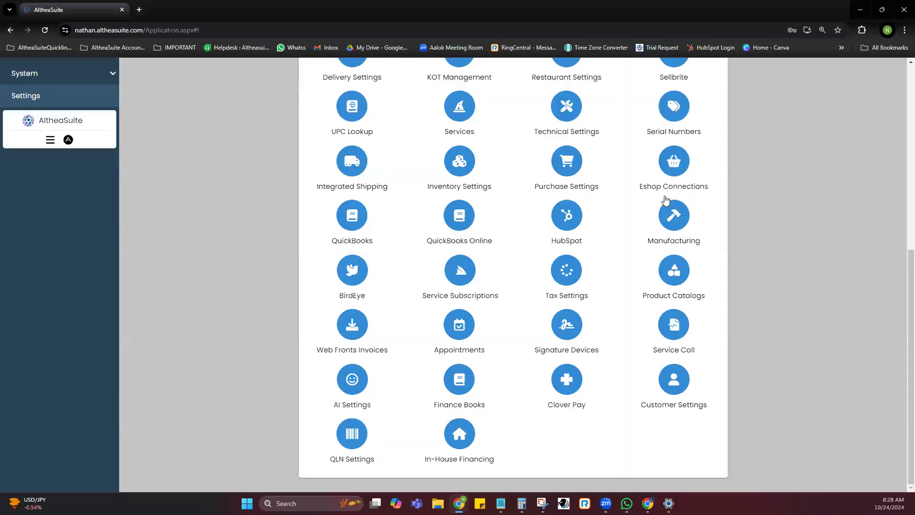
Open the Code Format settings and load the format for the Sales Invoice type.
scroll(665, 286, "up", 3)
scroll(665, 286, "up", 4)
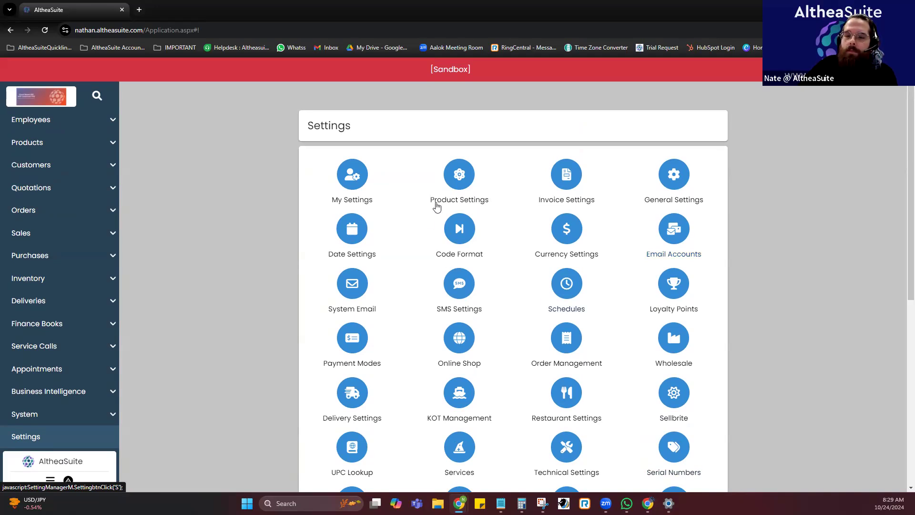
left_click(465, 229)
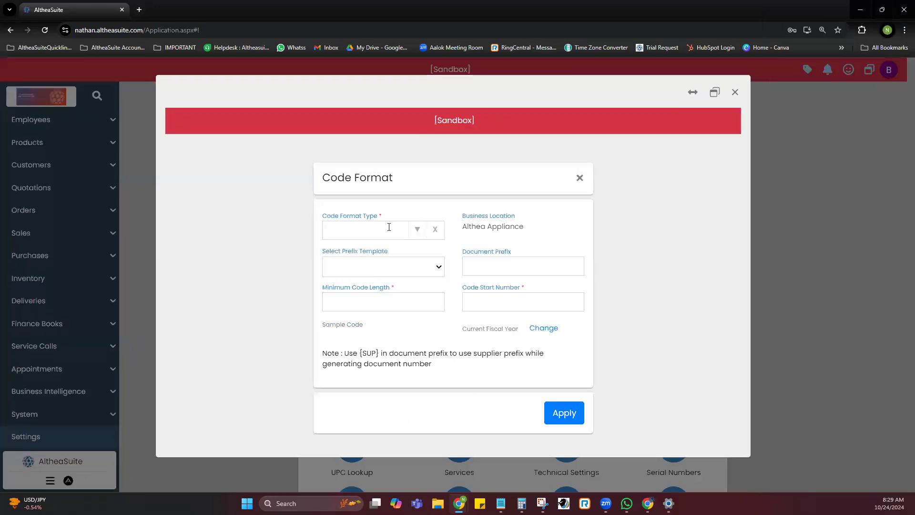
left_click(377, 228)
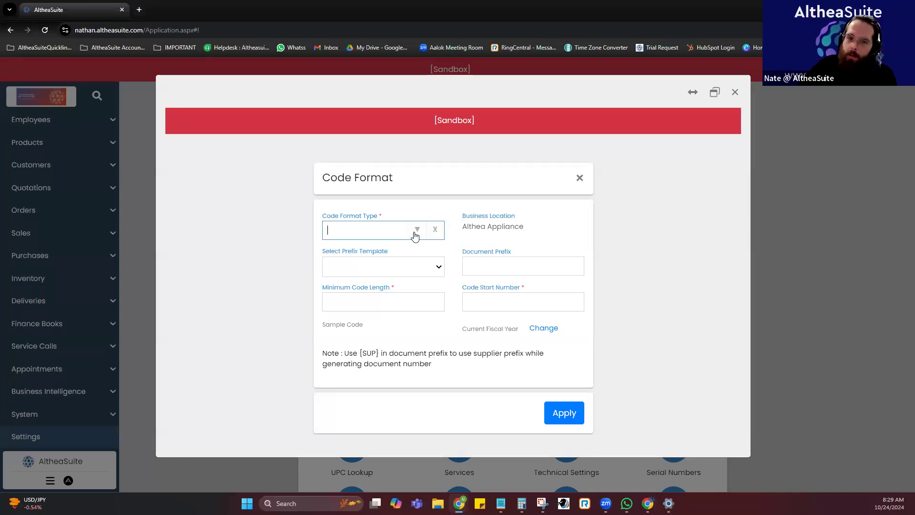
type("sale")
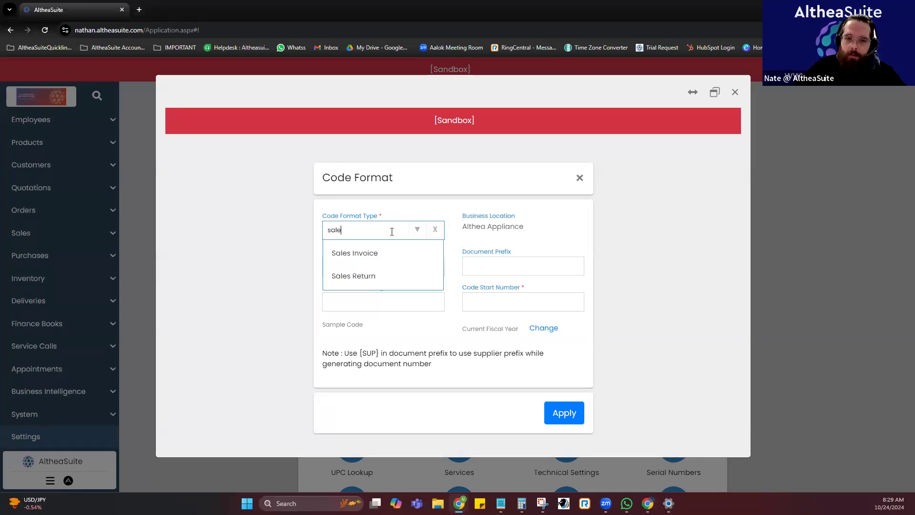
left_click(390, 256)
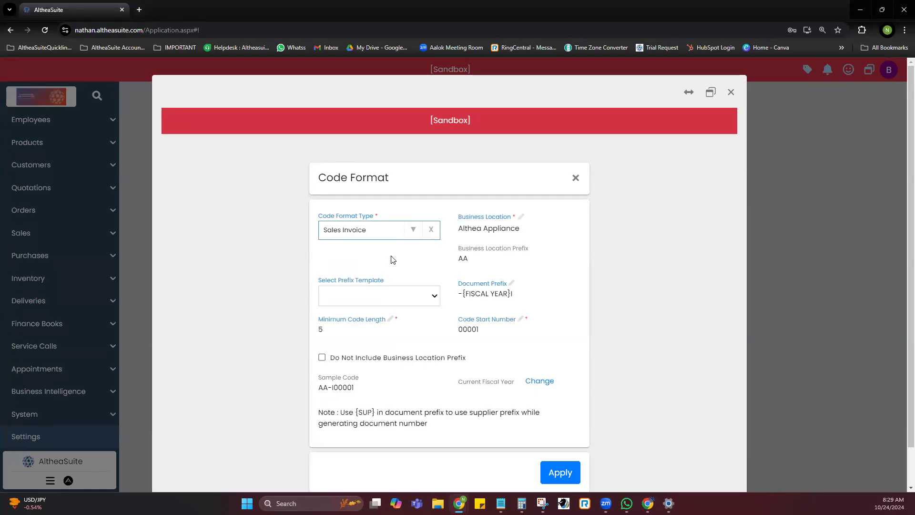
Clear the Sales Invoice selection and look through the list of available code format types.
left_click_drag(390, 177, 288, 170)
left_click(384, 217)
left_click(430, 229)
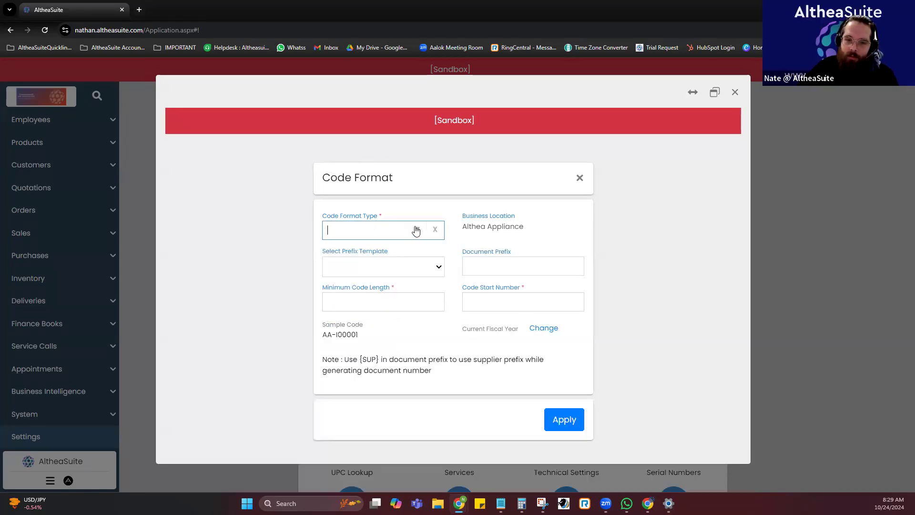
left_click(416, 230)
scroll(401, 290, "down", 4)
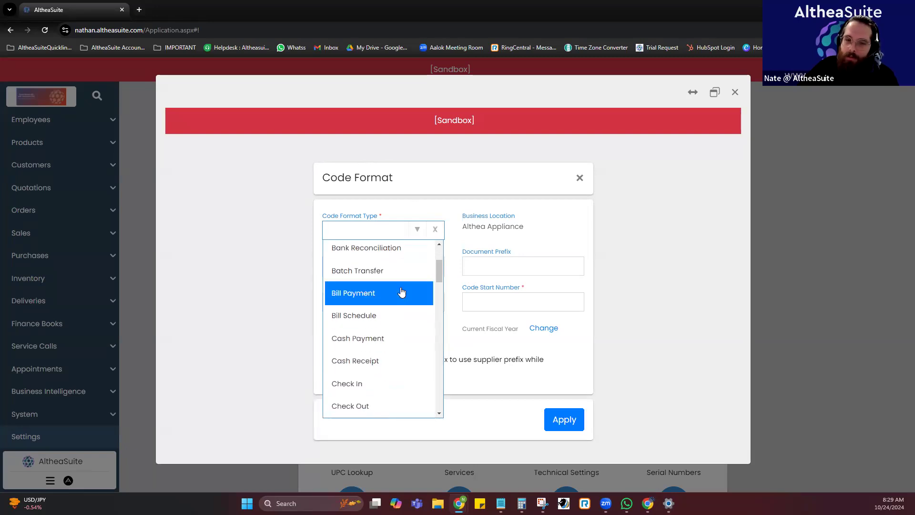
scroll(402, 291, "down", 5)
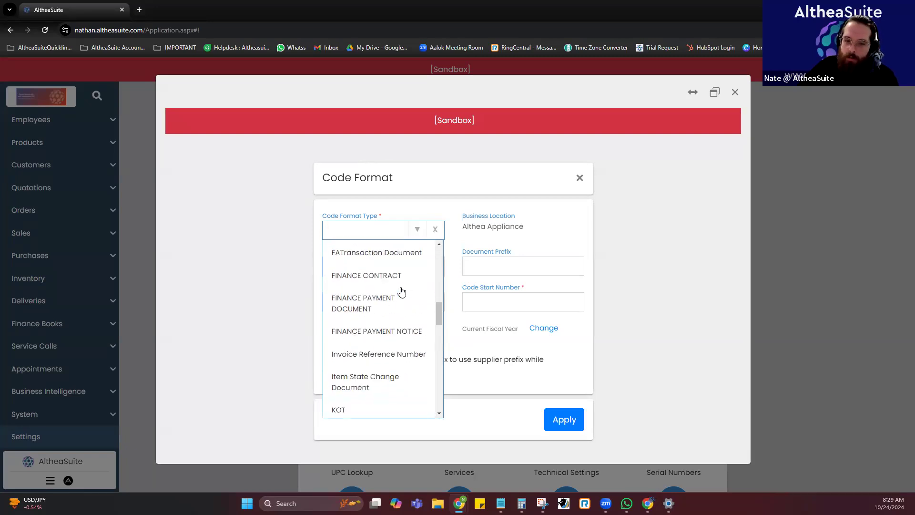
left_click(627, 279)
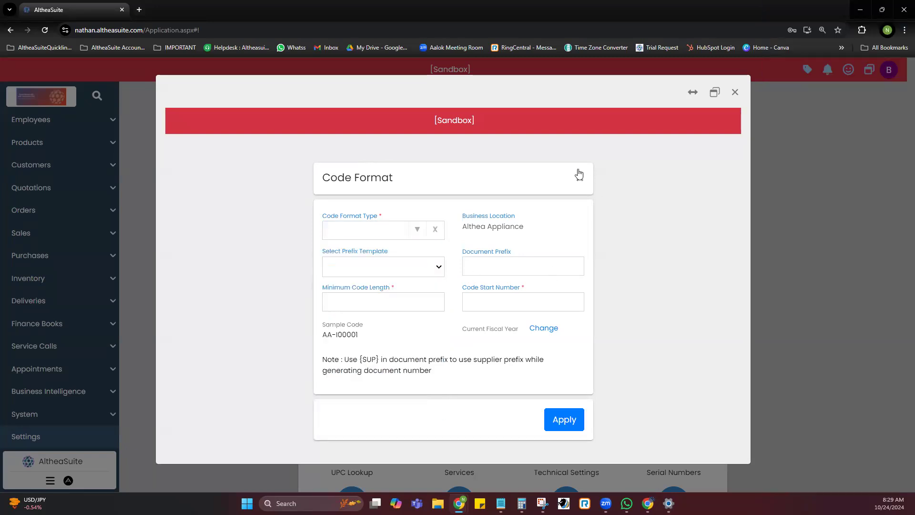
Load the code format for the Employee type, then leave the Code Format settings without applying changes.
left_click(418, 229)
scroll(408, 281, "up", 5)
scroll(407, 286, "down", 3)
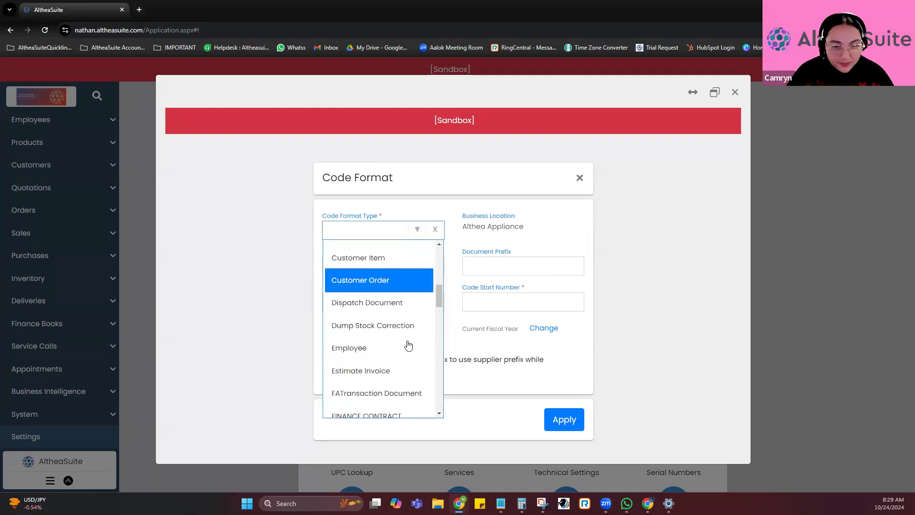
left_click(408, 344)
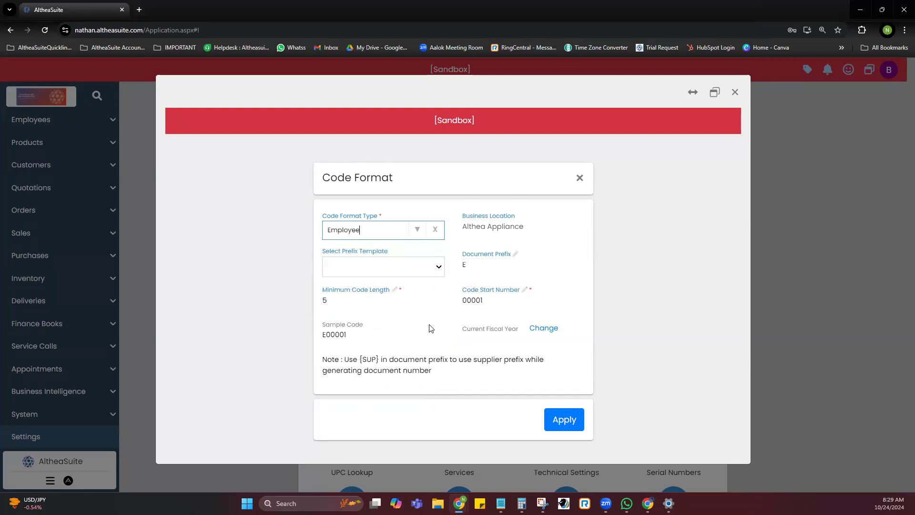
left_click(579, 179)
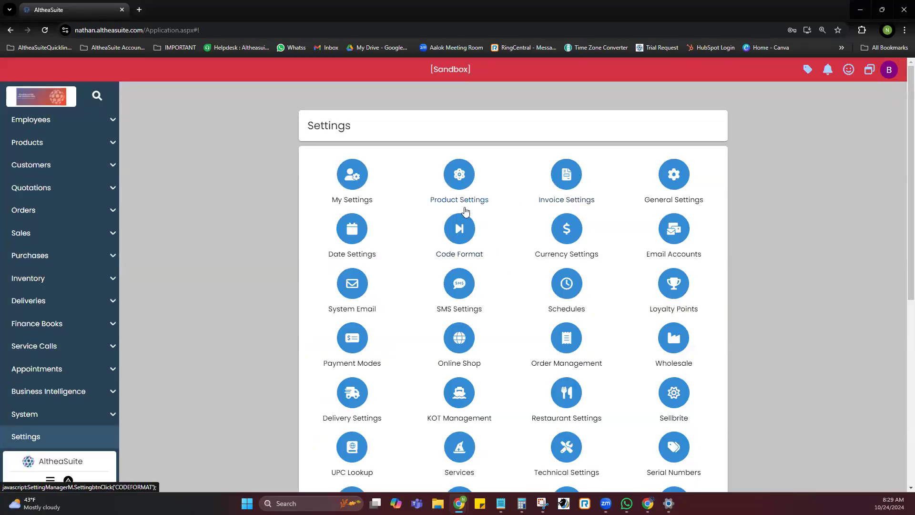
Reopen the Code Format settings and load the format for the PO type.
left_click(459, 229)
left_click(351, 231)
type("po")
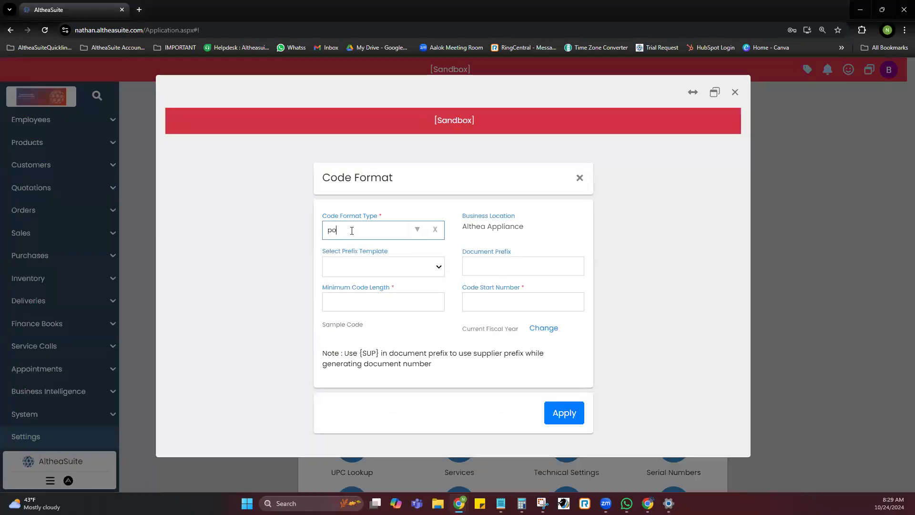
left_click(347, 266)
scroll(429, 255, "down", 2)
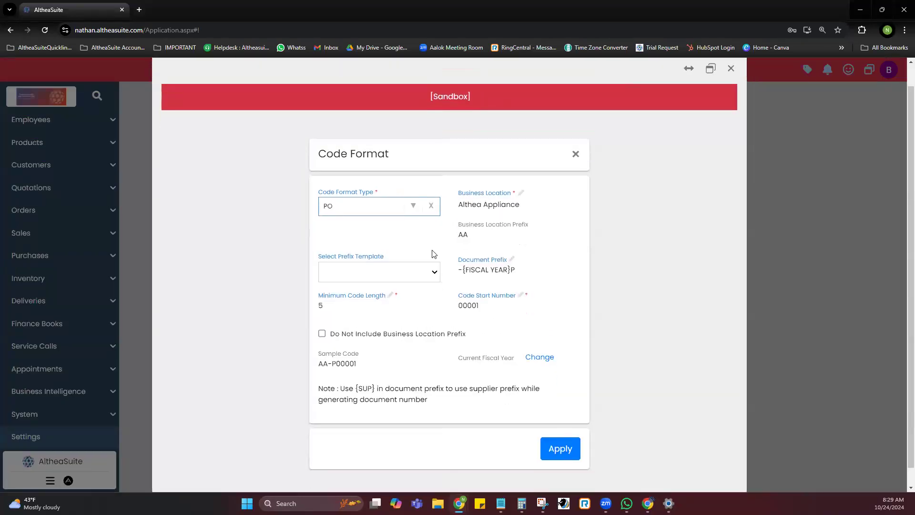
Replace the PO document prefix with {SUP}- using the SUP prefix template, and leave without applying the change.
left_click(415, 257)
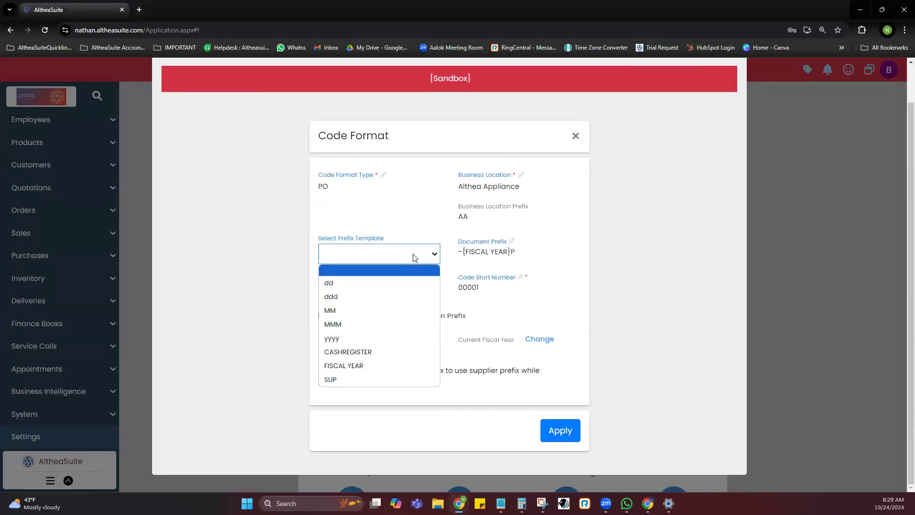
left_click(369, 261)
key("Tab")
key("BackSpace")
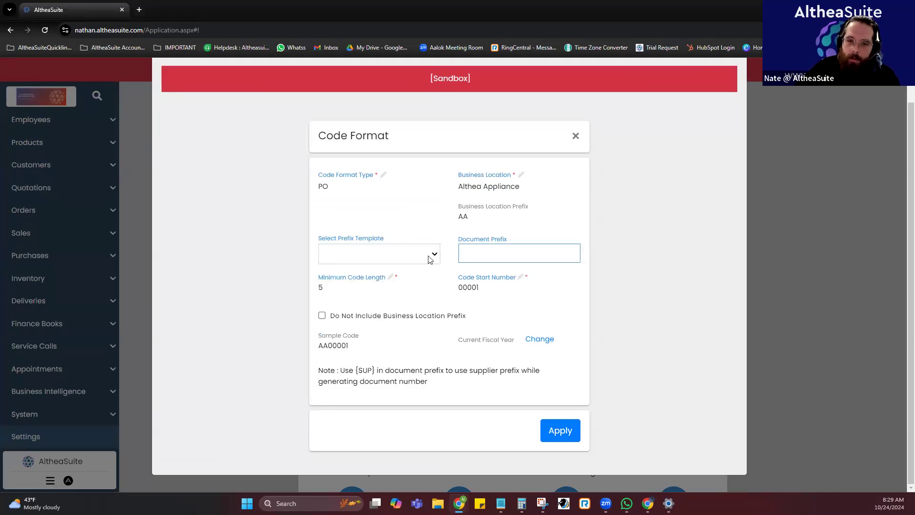
left_click(430, 257)
left_click(359, 379)
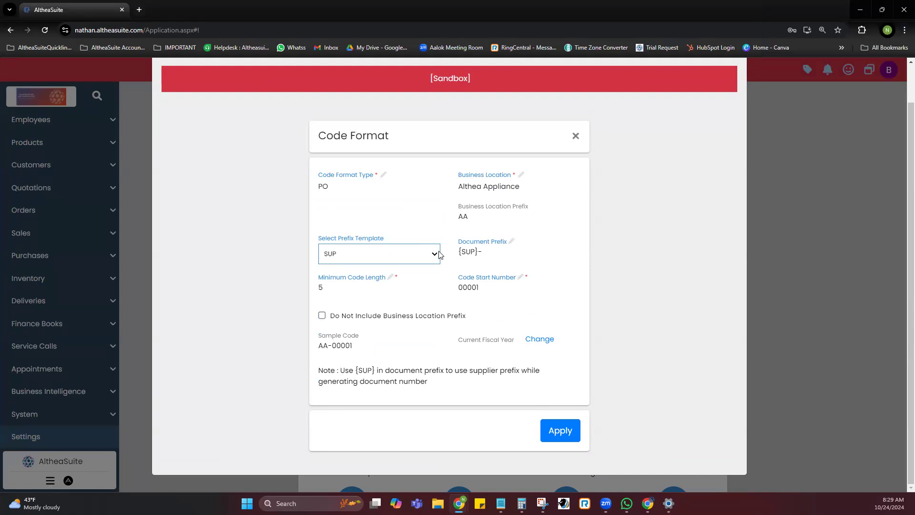
left_click(575, 136)
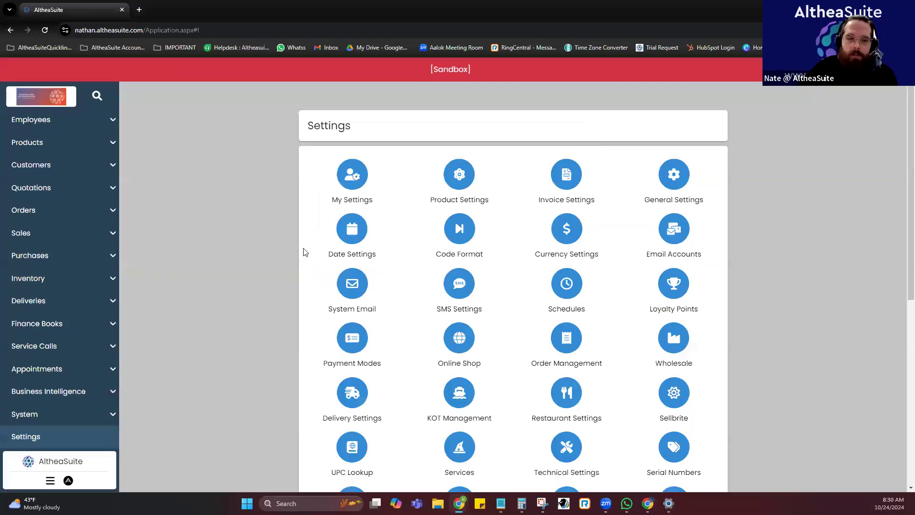
Open the Suppliers list under Purchases and examine each supplier's document code prefix, starting with Appliance Supply Co.
left_click(99, 260)
left_click(92, 282)
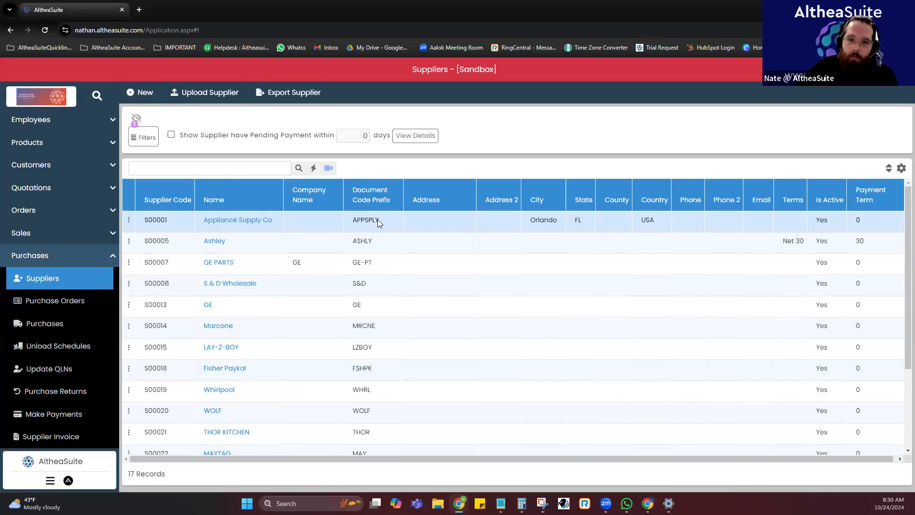
left_click_drag(355, 219, 351, 219)
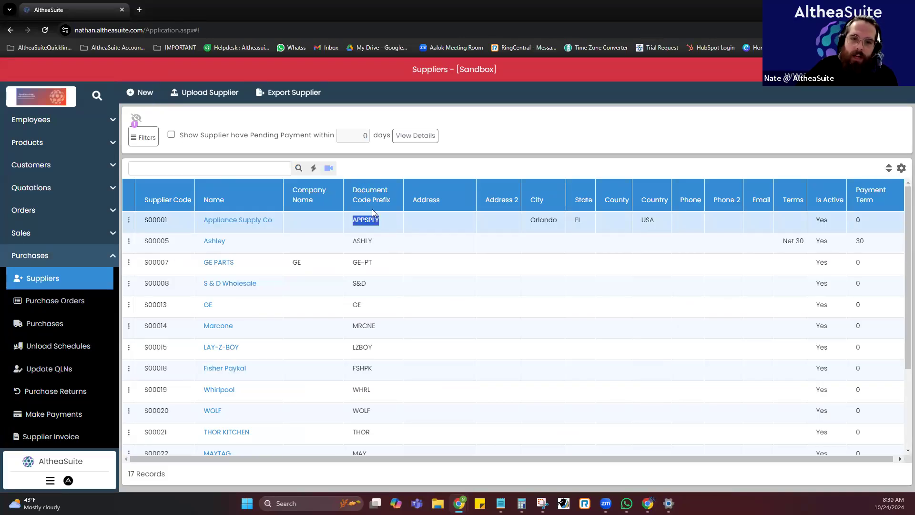
scroll(371, 248, "down", 3)
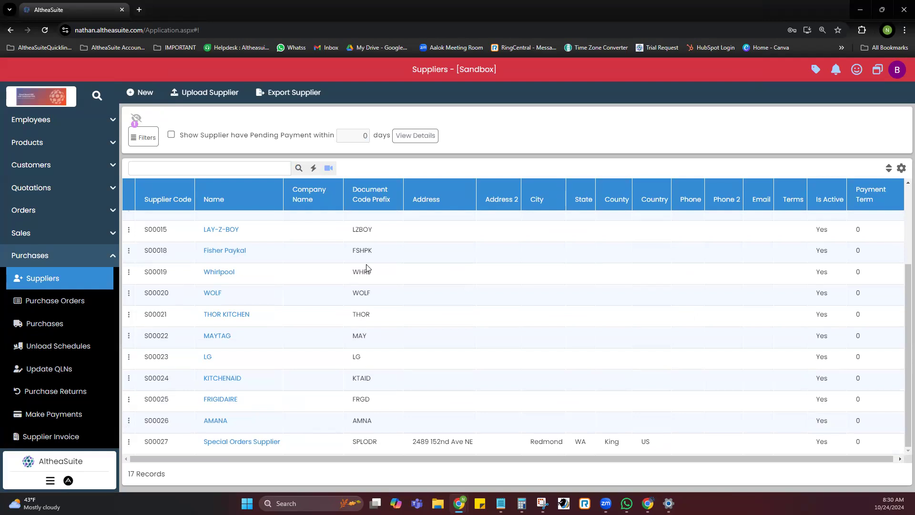
scroll(366, 268, "up", 3)
left_click(327, 258)
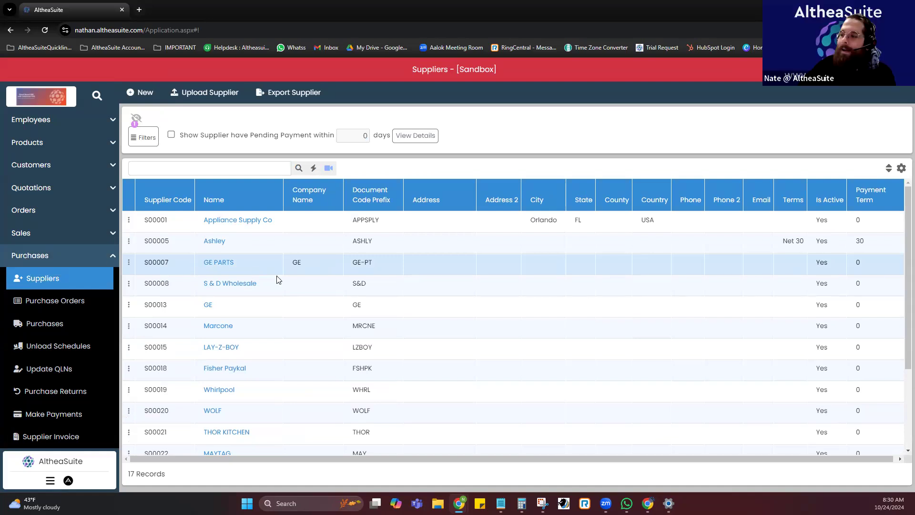
Leave the Suppliers list and return to the Dashboard.
left_click(92, 258)
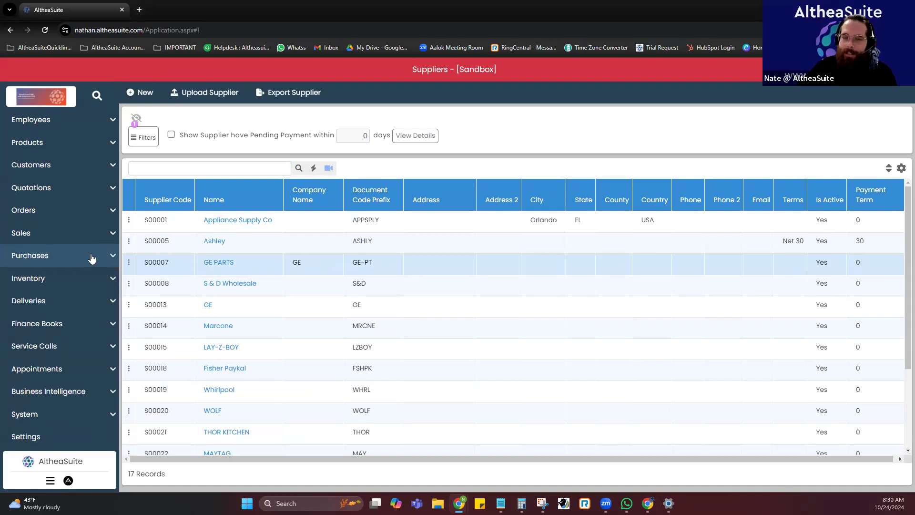
scroll(92, 258, "up", 1)
left_click(67, 125)
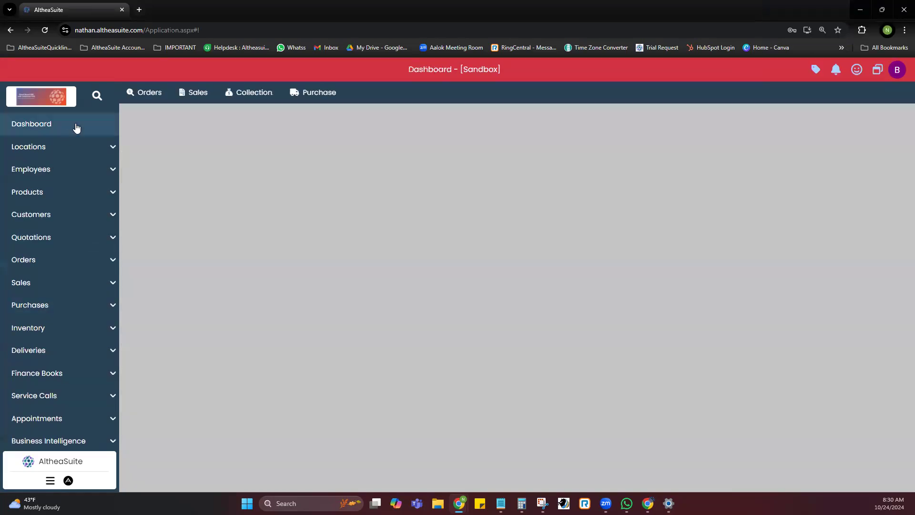